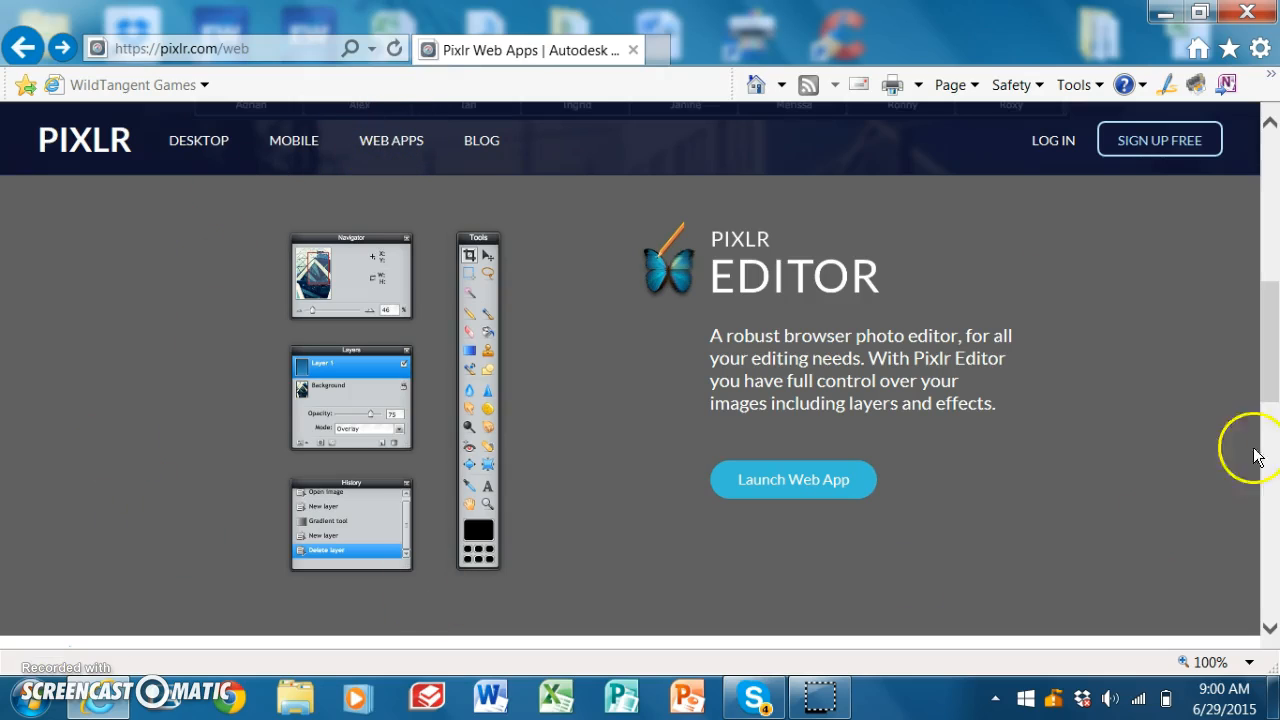
- Launch the Pixlr Editor web app and create a new image named custom logo, 500 pixels wide and 500 pixels high
left_click(814, 479)
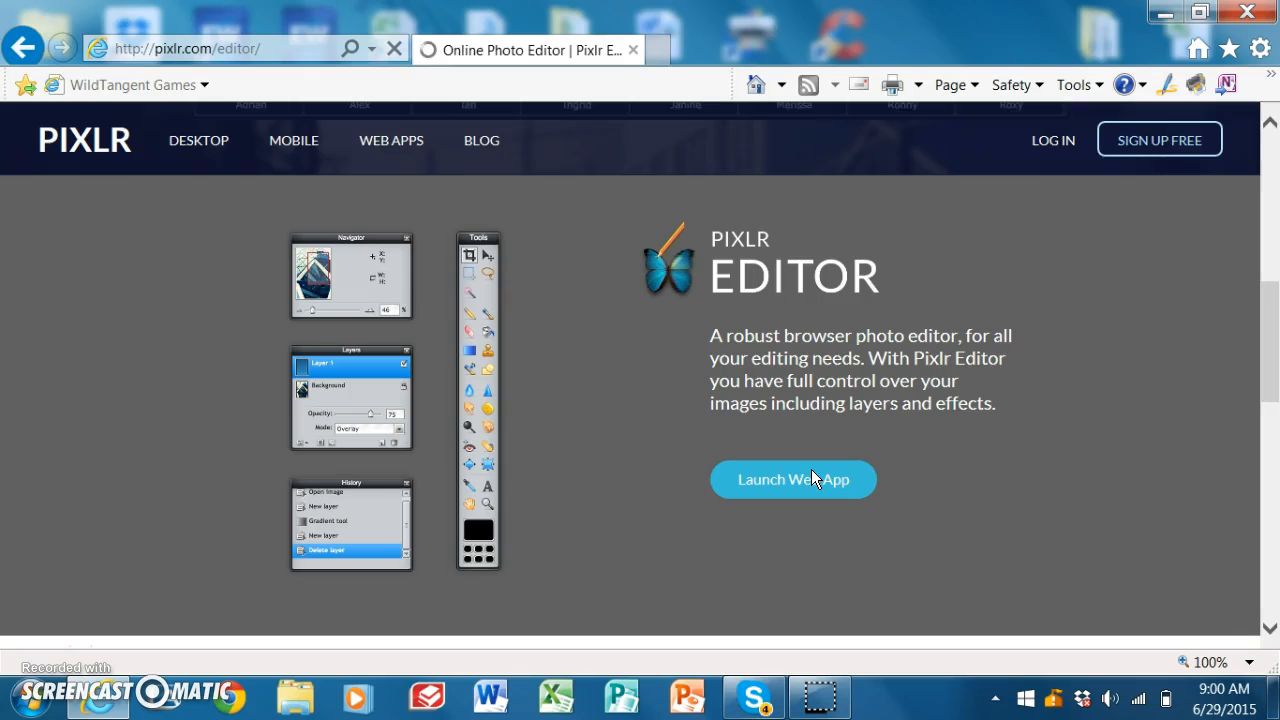
left_click(793, 460)
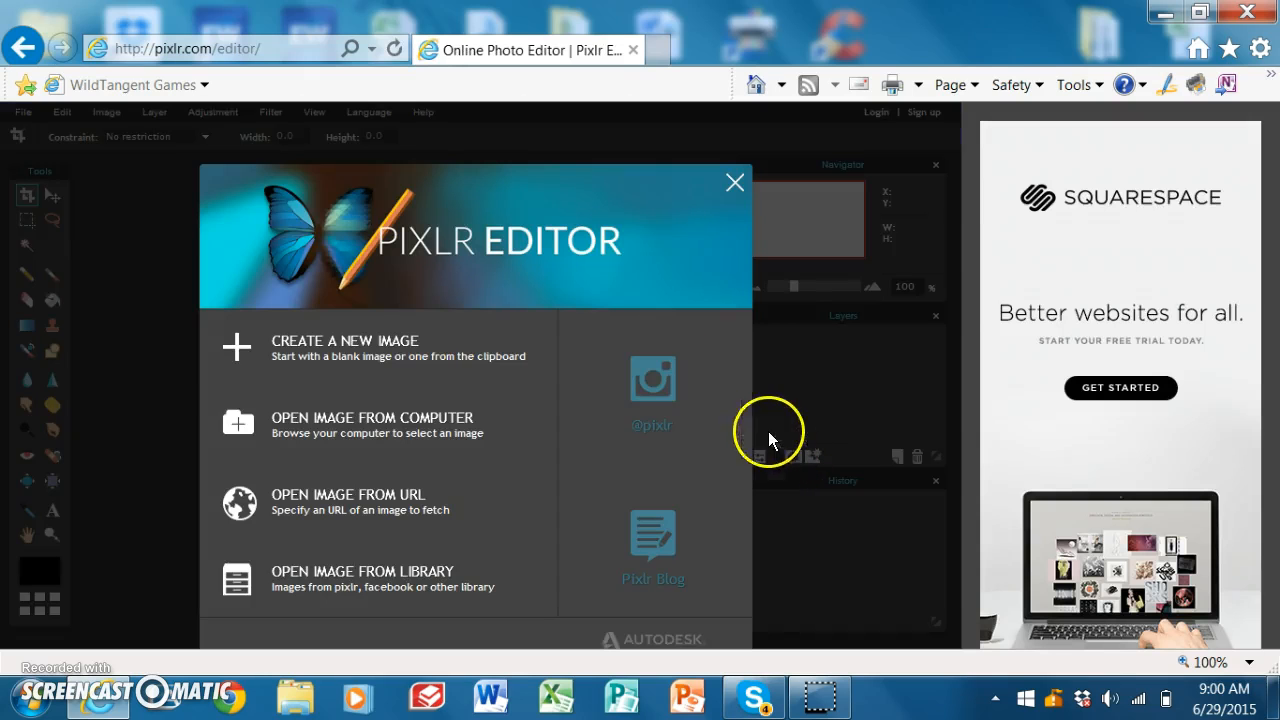
left_click(380, 358)
type("custom logo")
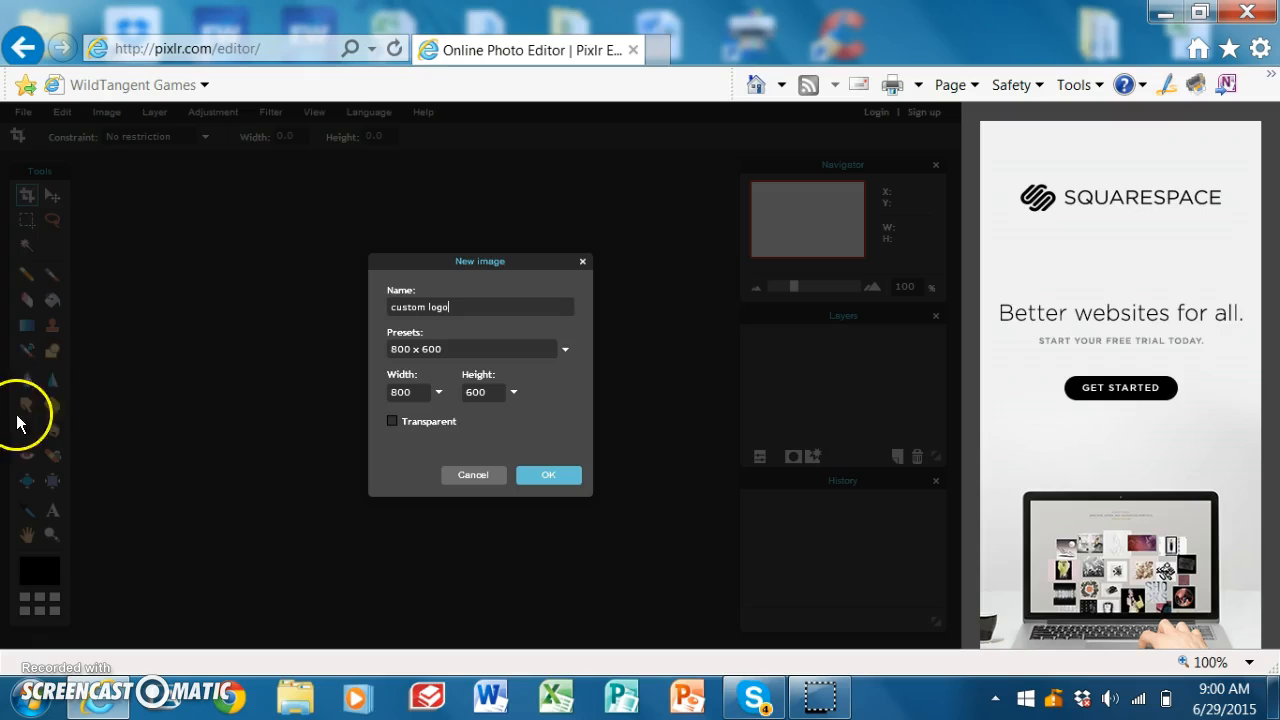
left_click(423, 388)
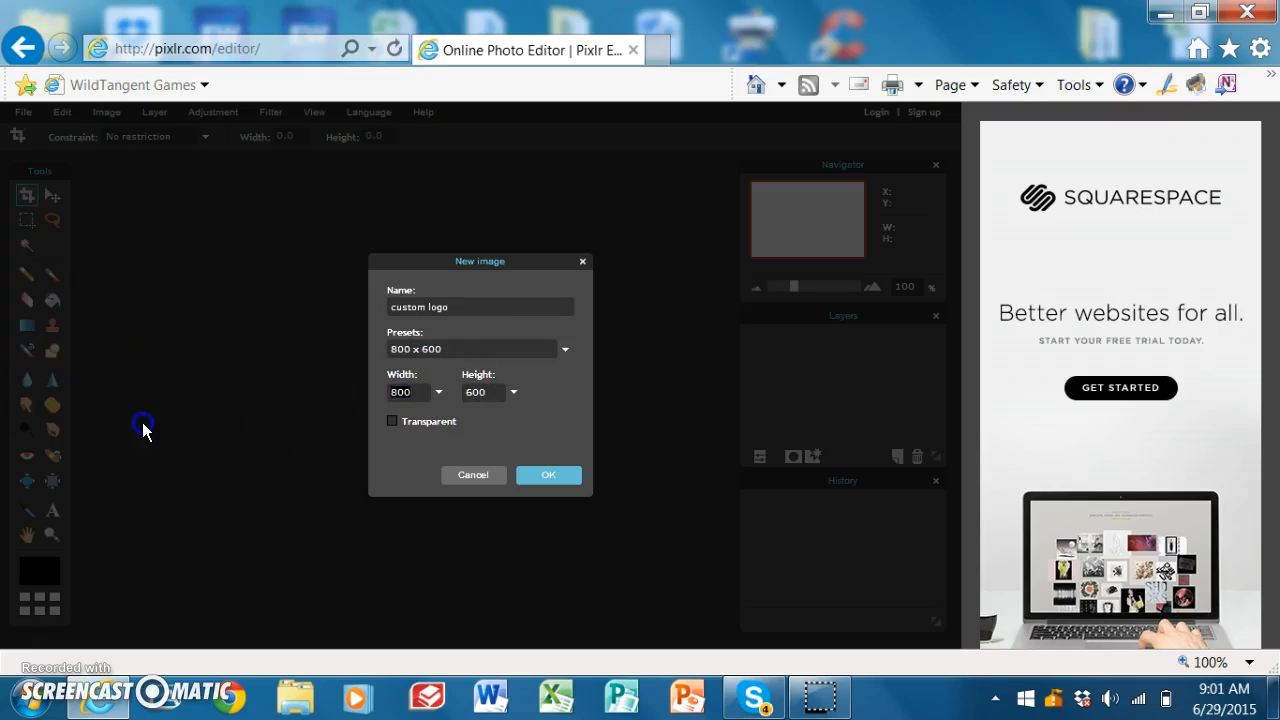
type("500")
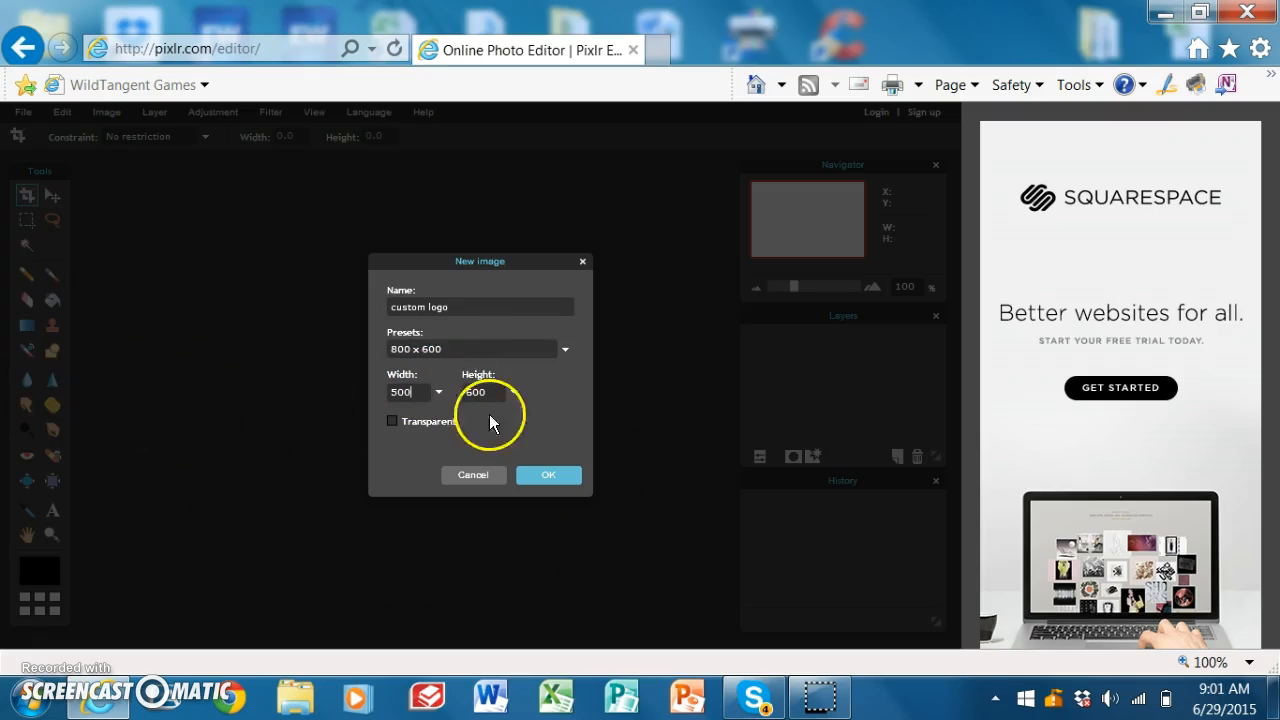
left_click(505, 395)
type("5")
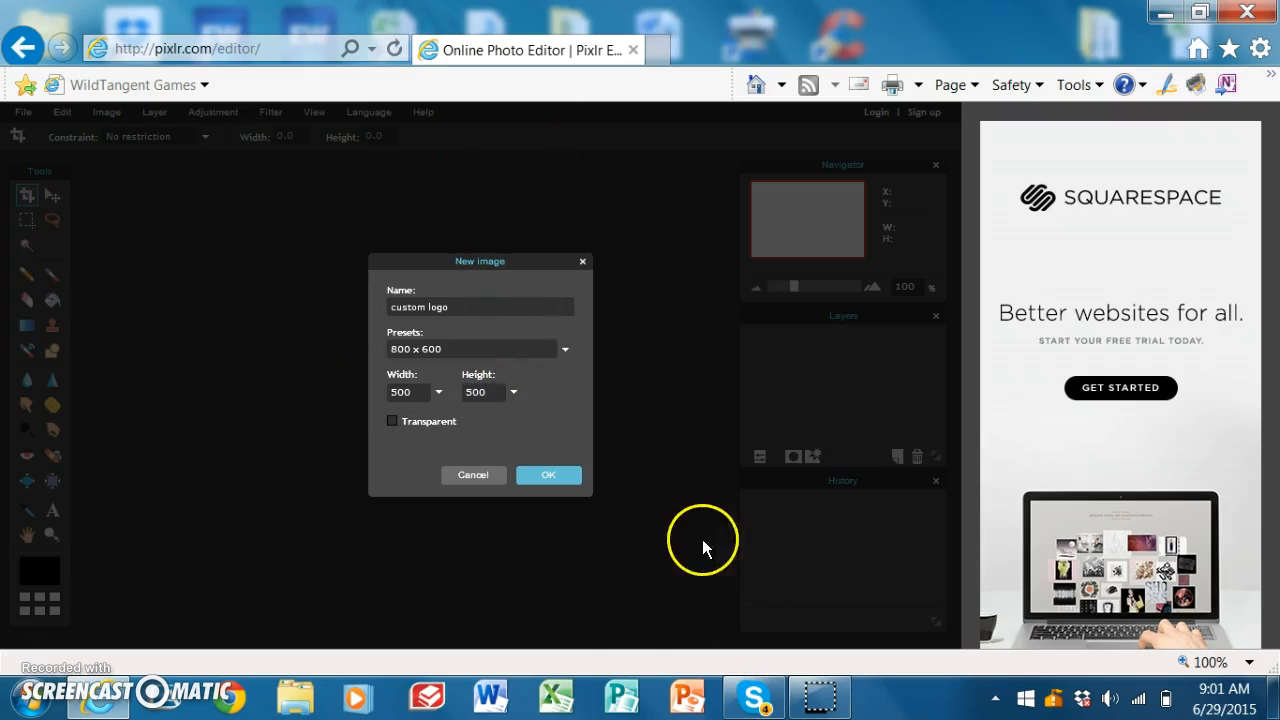
left_click(541, 474)
left_click_drag(390, 176, 467, 177)
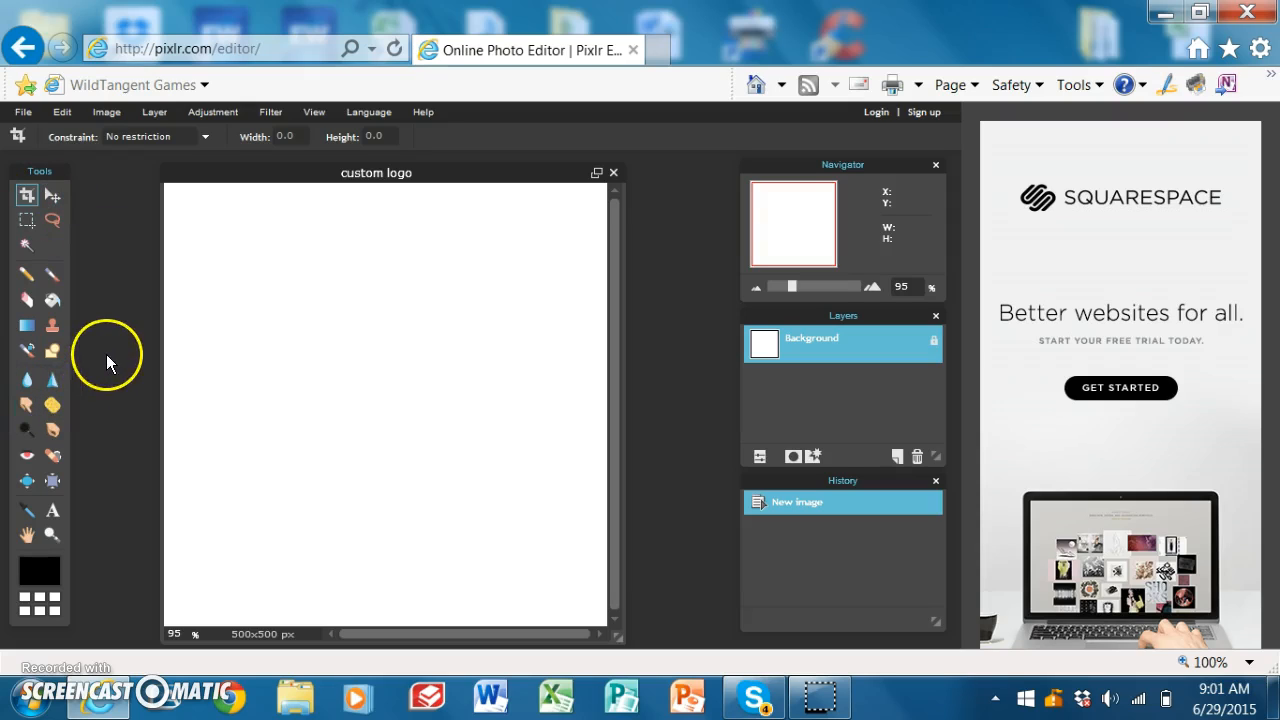
- Fill the whole background with black using the Paint bucket tool, and shift the image window toward the middle of the workspace
left_click(57, 304)
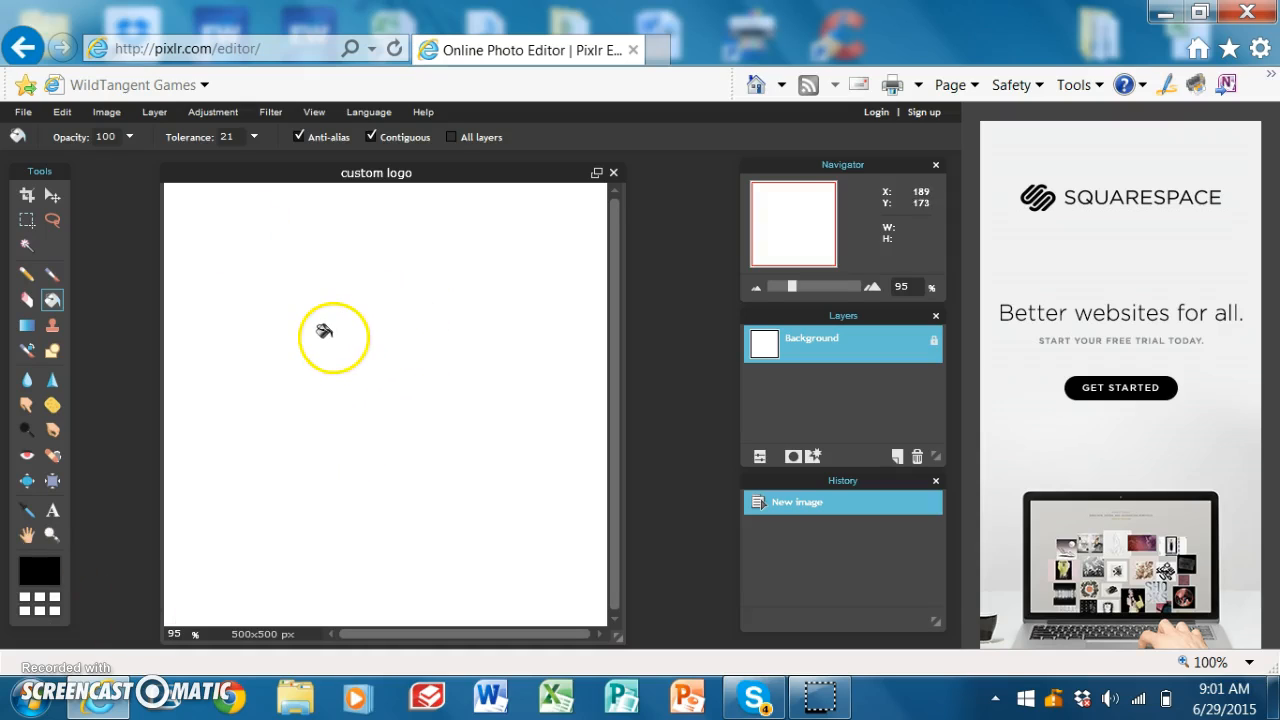
left_click_drag(334, 338, 284, 574)
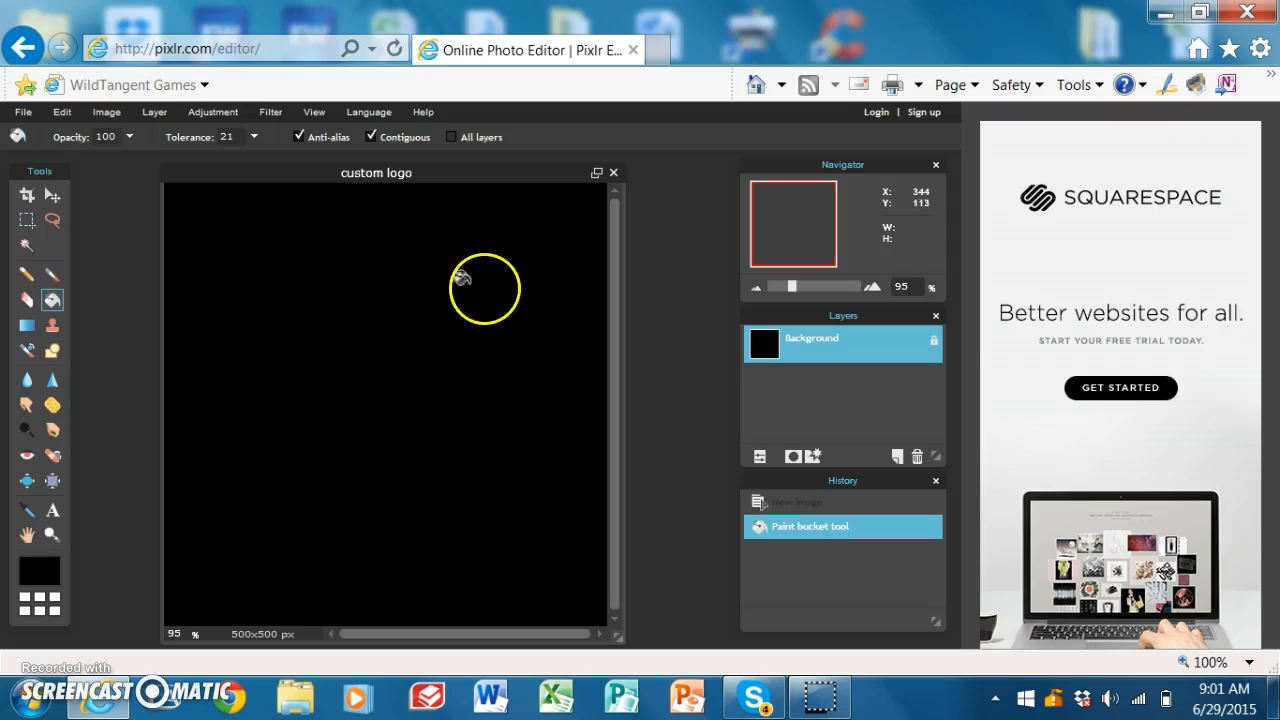
left_click(52, 196)
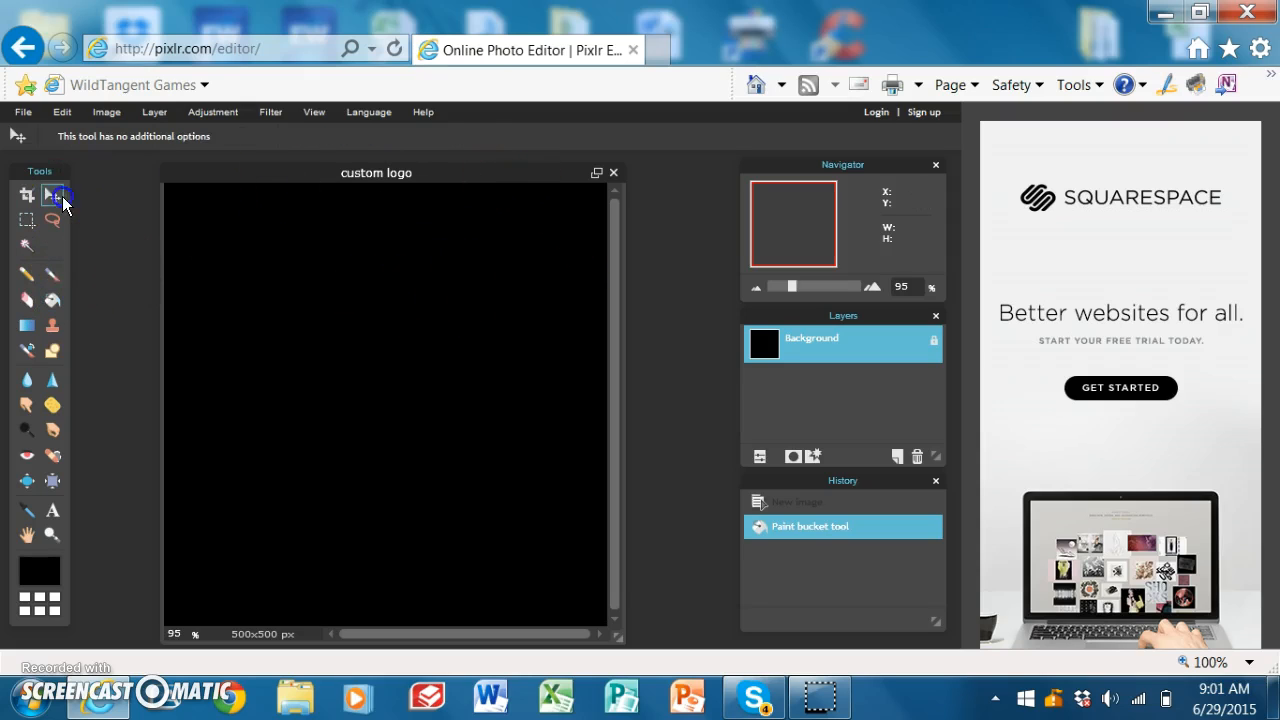
left_click_drag(316, 172, 393, 172)
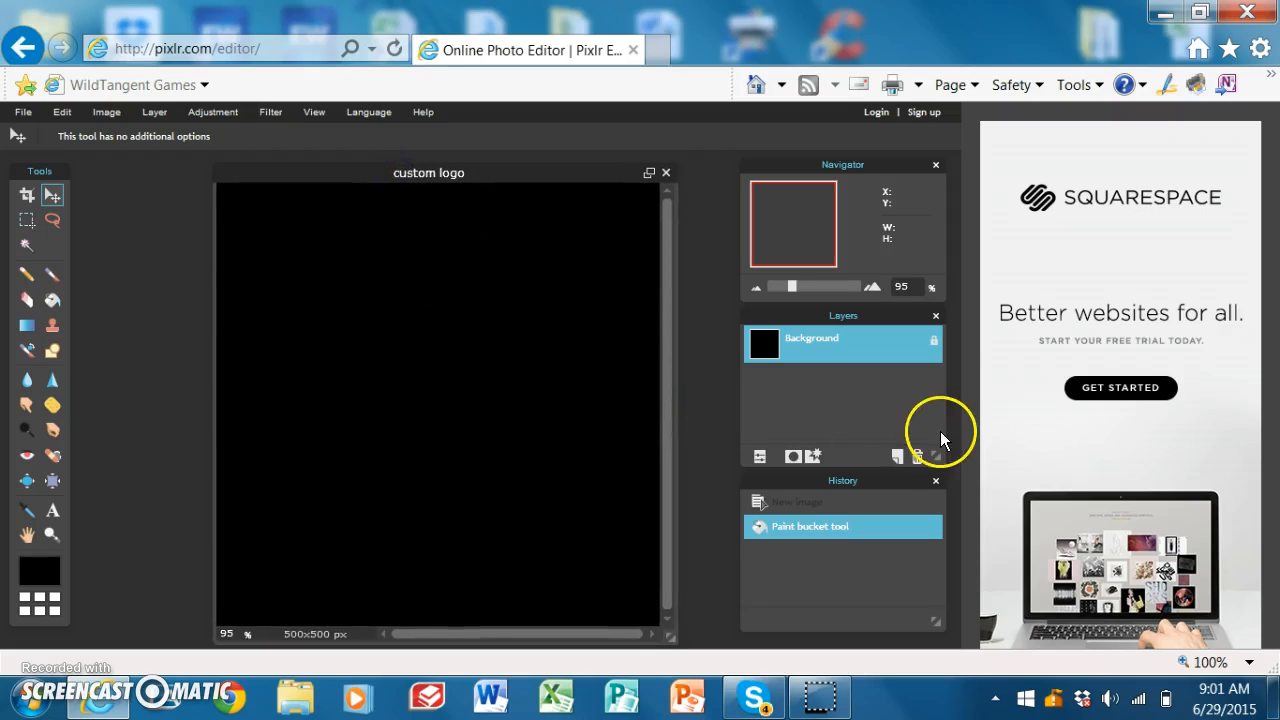
- Add a new layer and draw a large black filled circle on it, leaving a margin around it inside the canvas
left_click(896, 455)
left_click(53, 350)
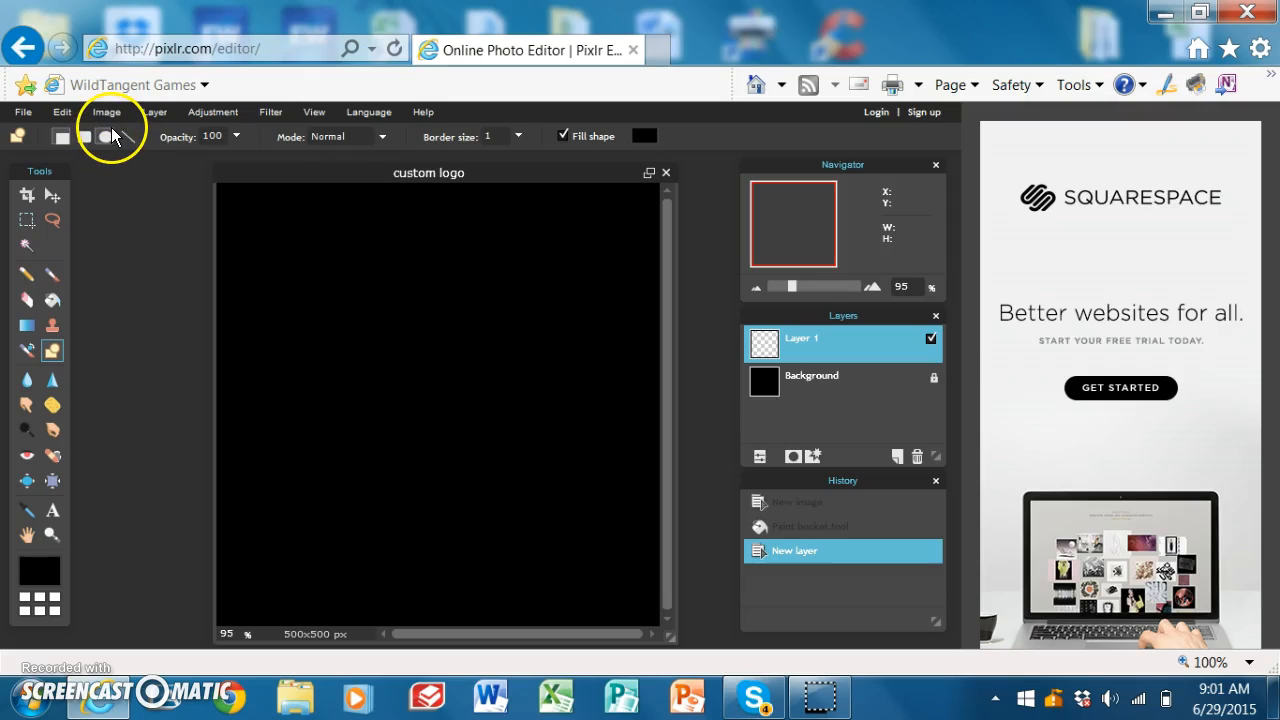
left_click(106, 137)
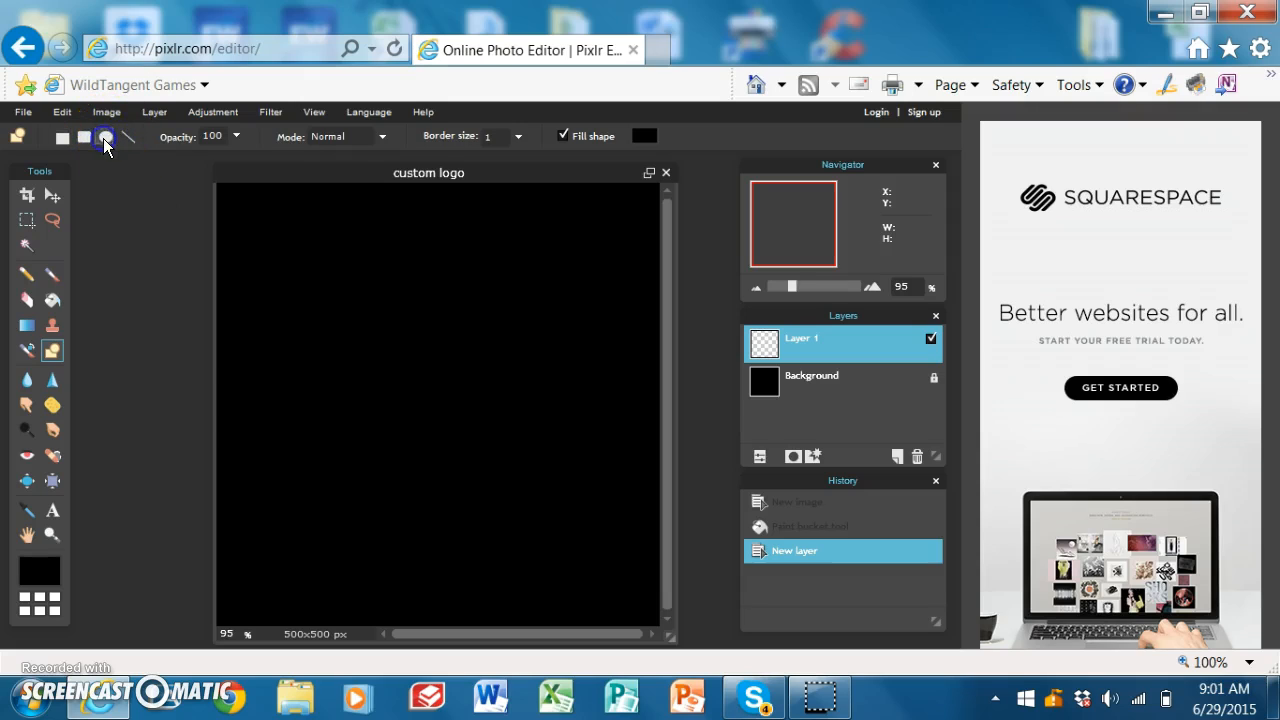
left_click(256, 252)
left_click(257, 235)
left_click_drag(255, 234, 571, 554)
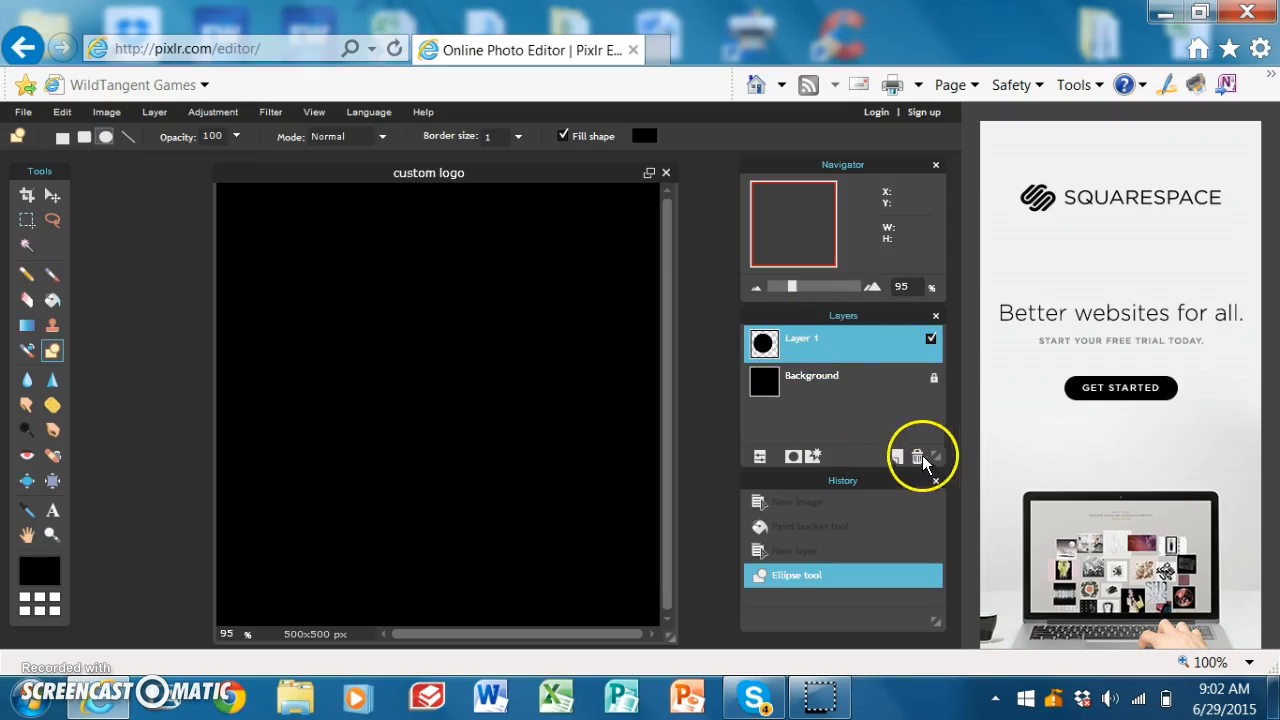
- Enable an inner glow in the circle layer's styles and set its color to bright blue 0022ff
left_click(816, 454)
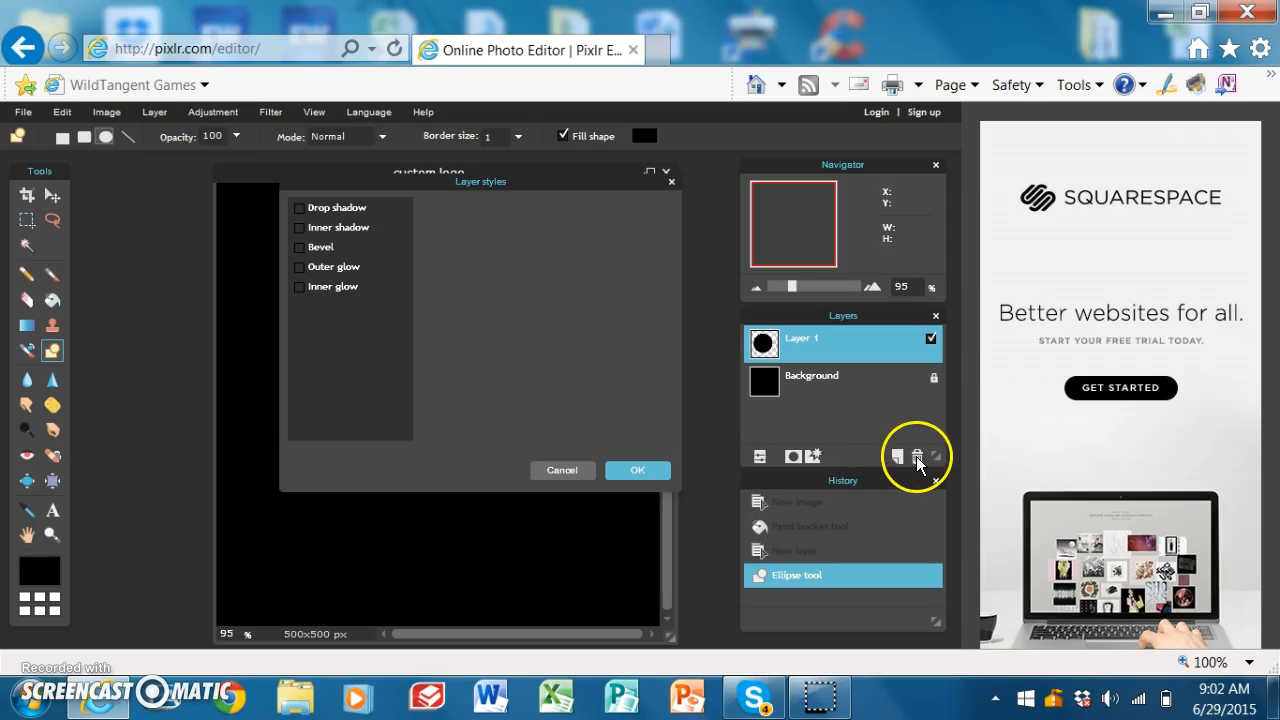
left_click(329, 286)
left_click(530, 299)
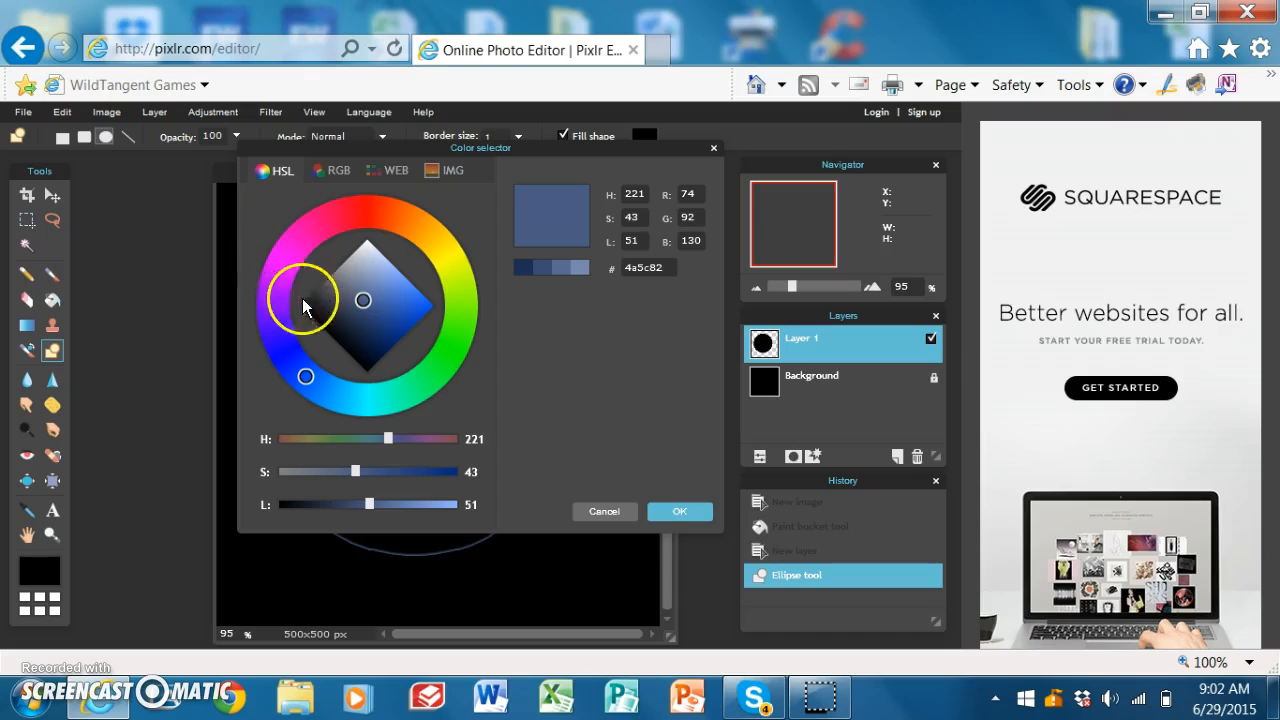
left_click(300, 368)
mouse_move(300, 370)
left_mouse_down()
mouse_move(285, 350)
mouse_move(293, 362)
left_mouse_up()
left_click(364, 306)
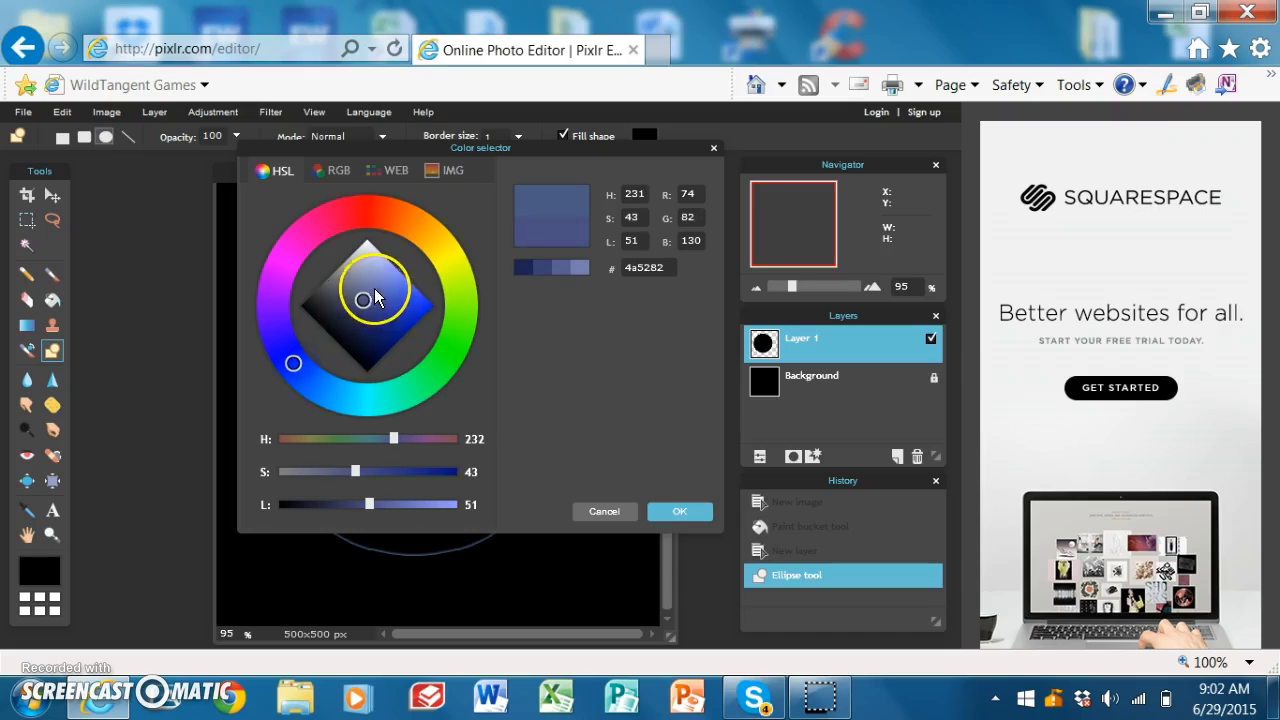
mouse_move(362, 300)
left_mouse_down()
mouse_move(417, 315)
mouse_move(399, 330)
mouse_move(427, 312)
left_mouse_up()
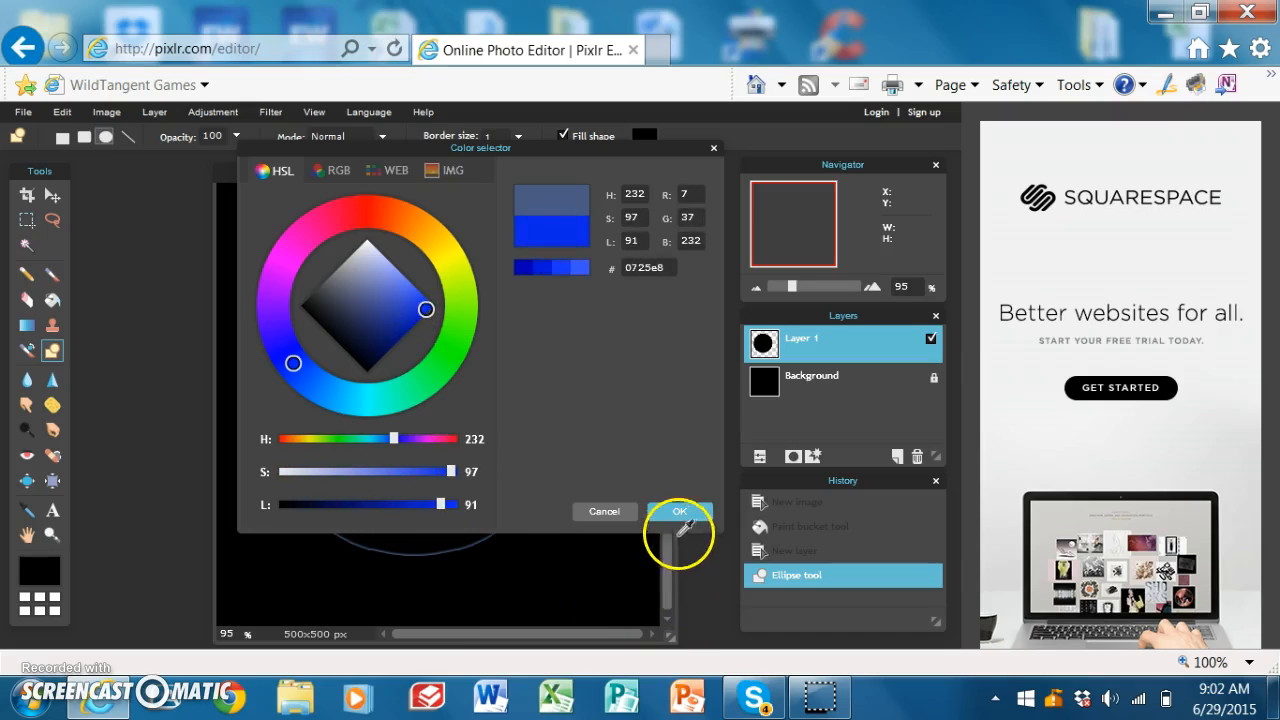
left_click_drag(444, 316, 449, 314)
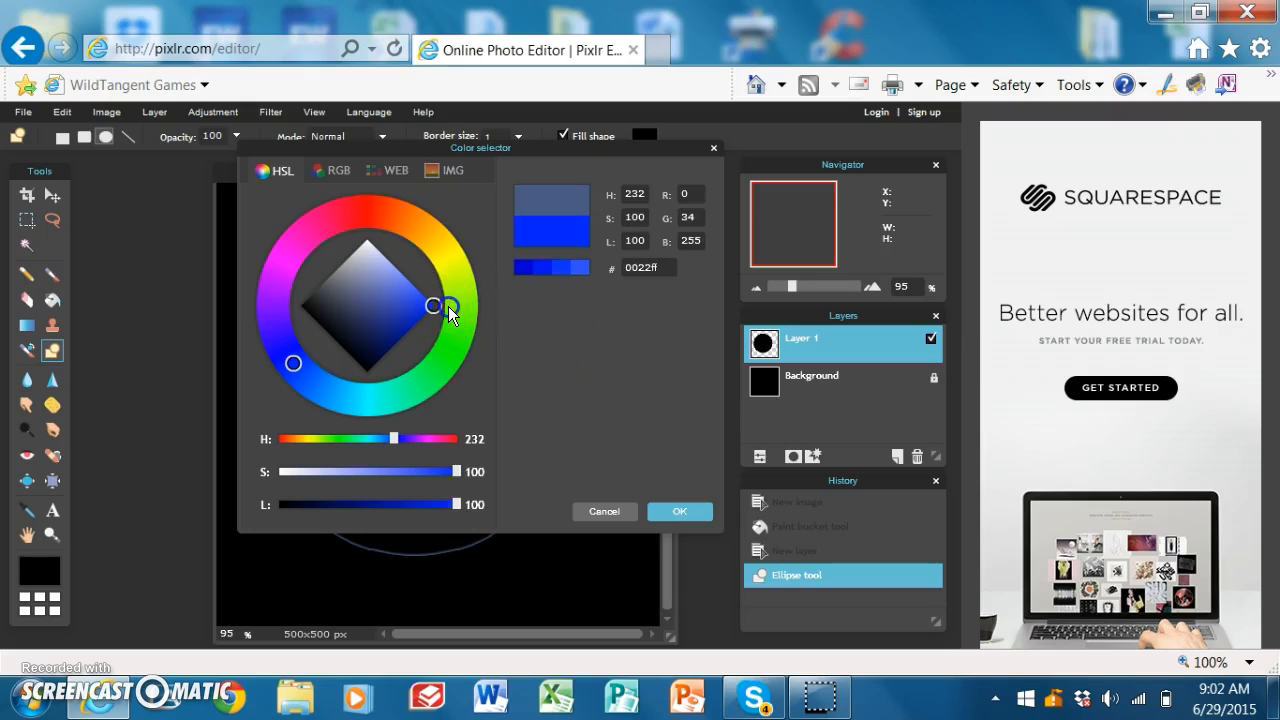
left_click(680, 511)
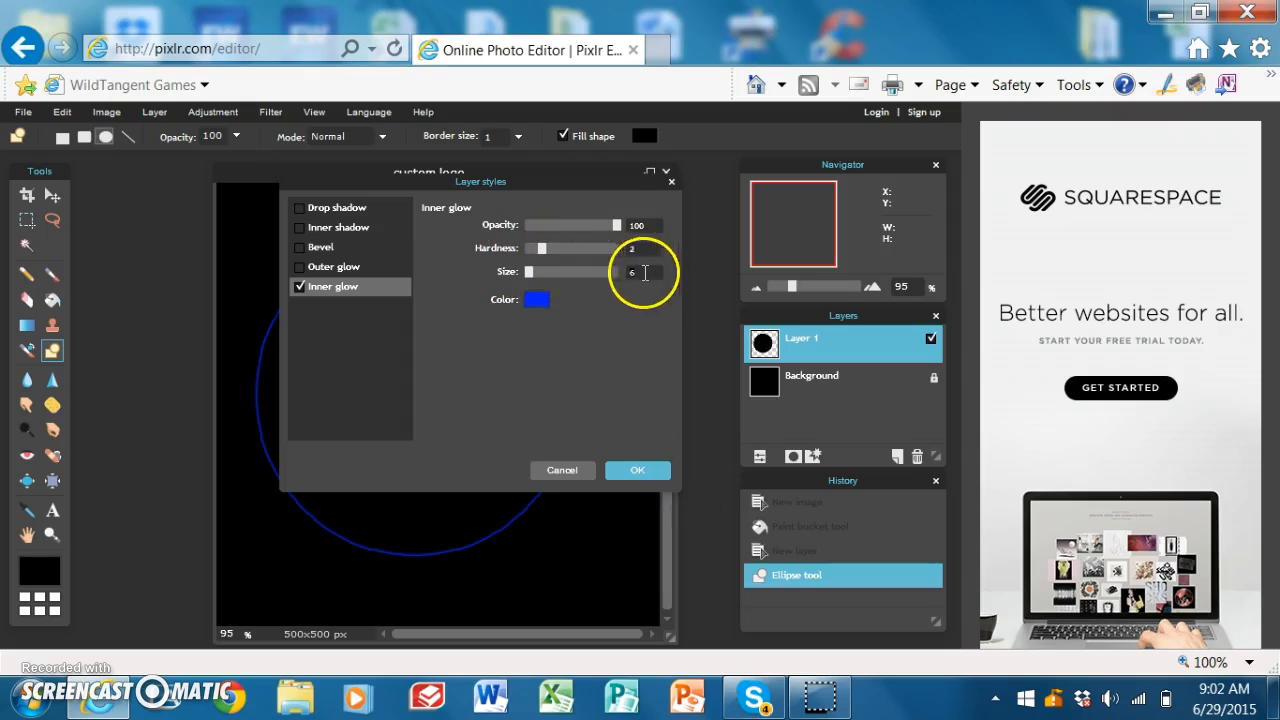
- Set the circle's inner glow size to 33 and its opacity to 90
key("BackSpace")
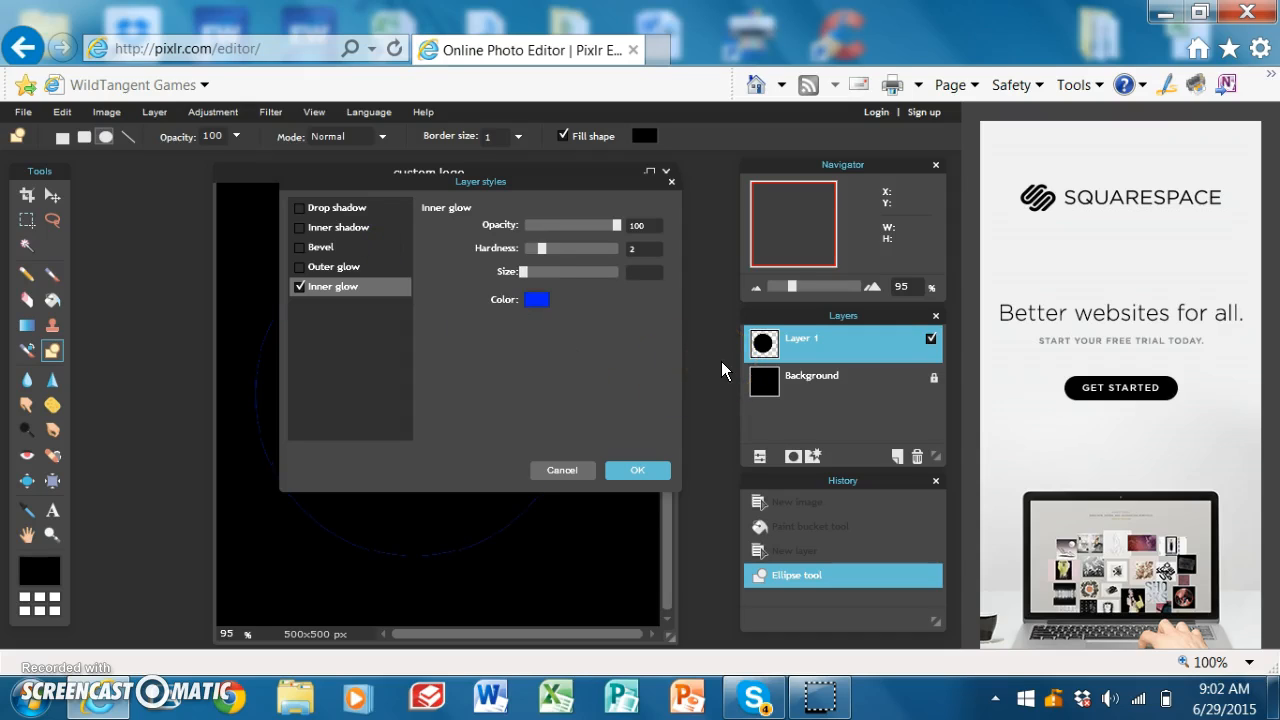
type("30")
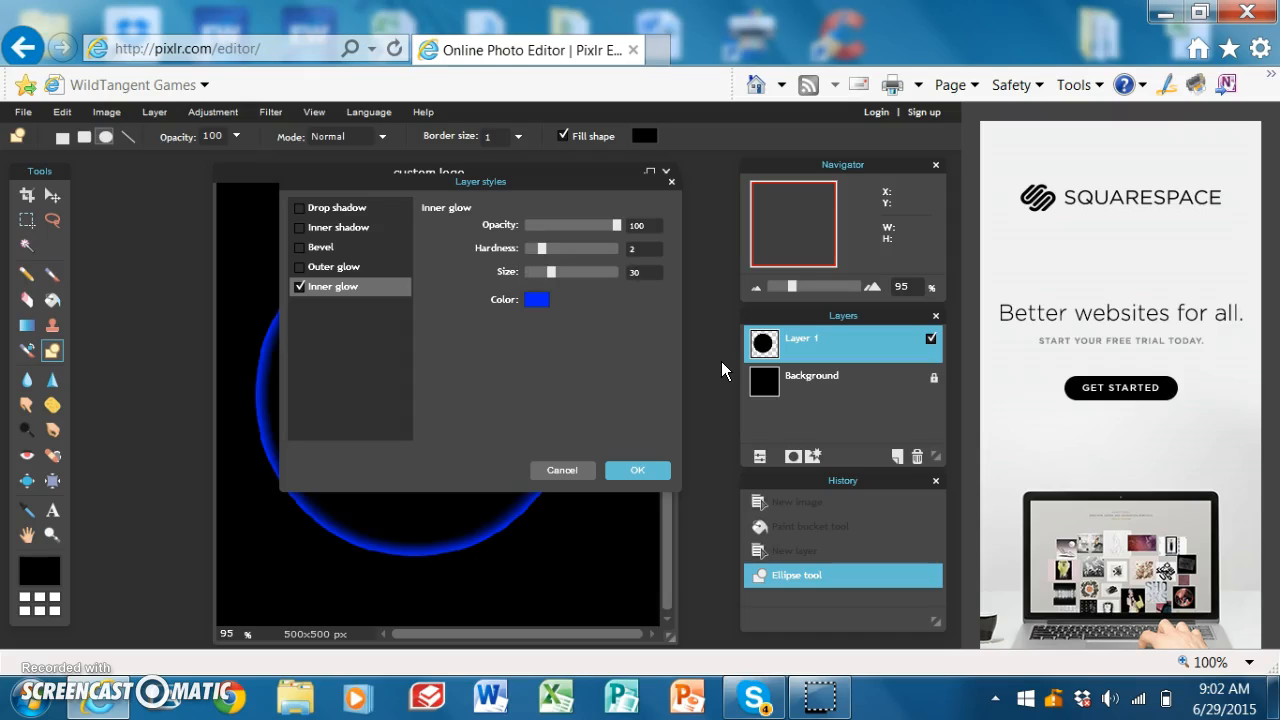
key("BackSpace")
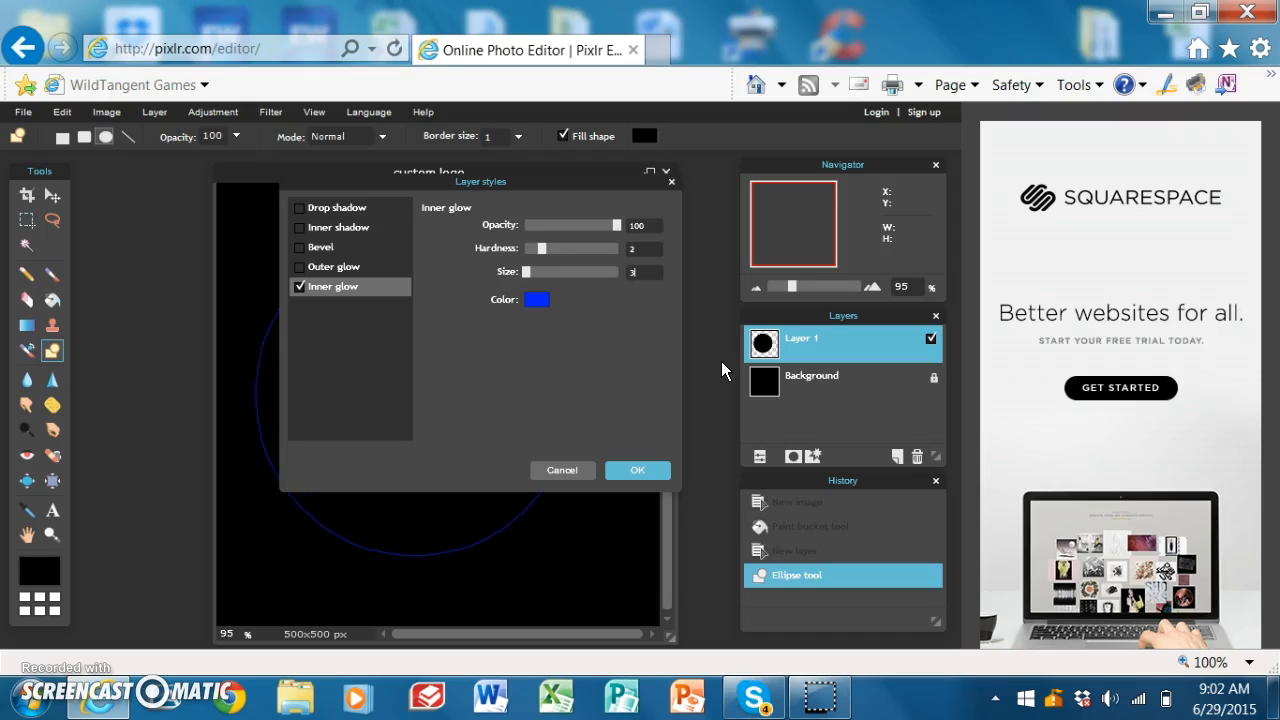
type("33")
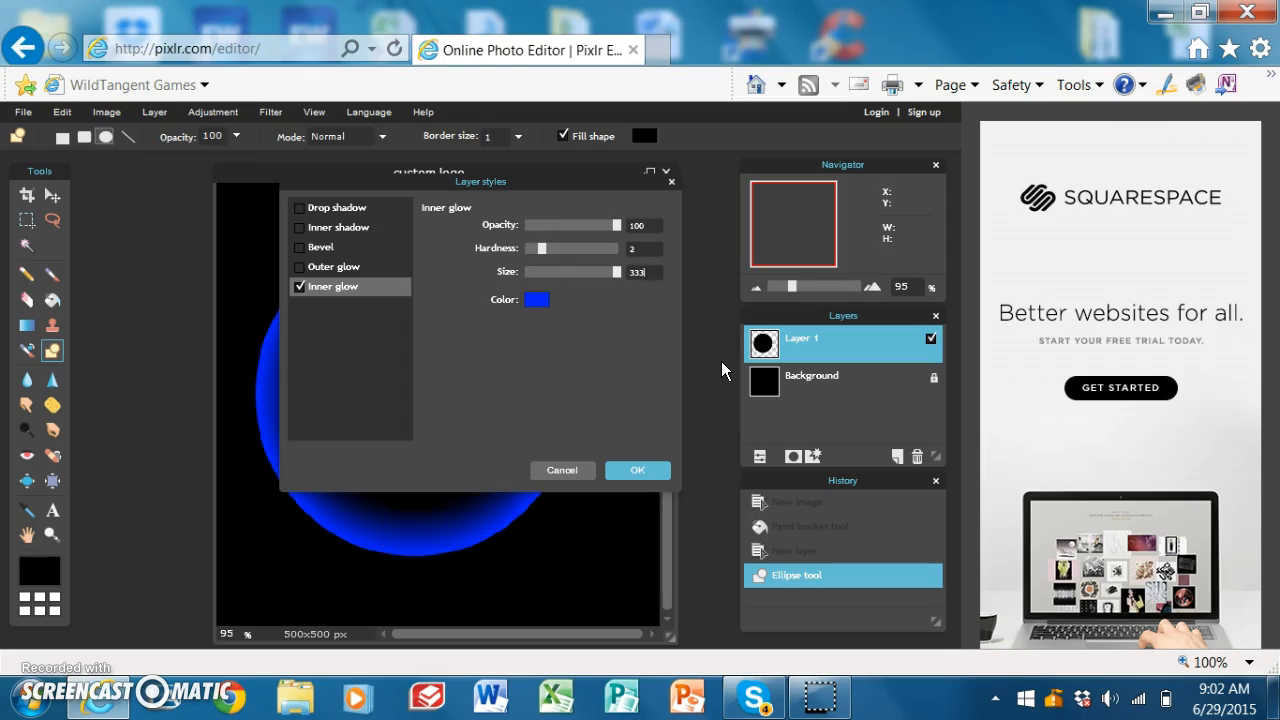
key("BackSpace")
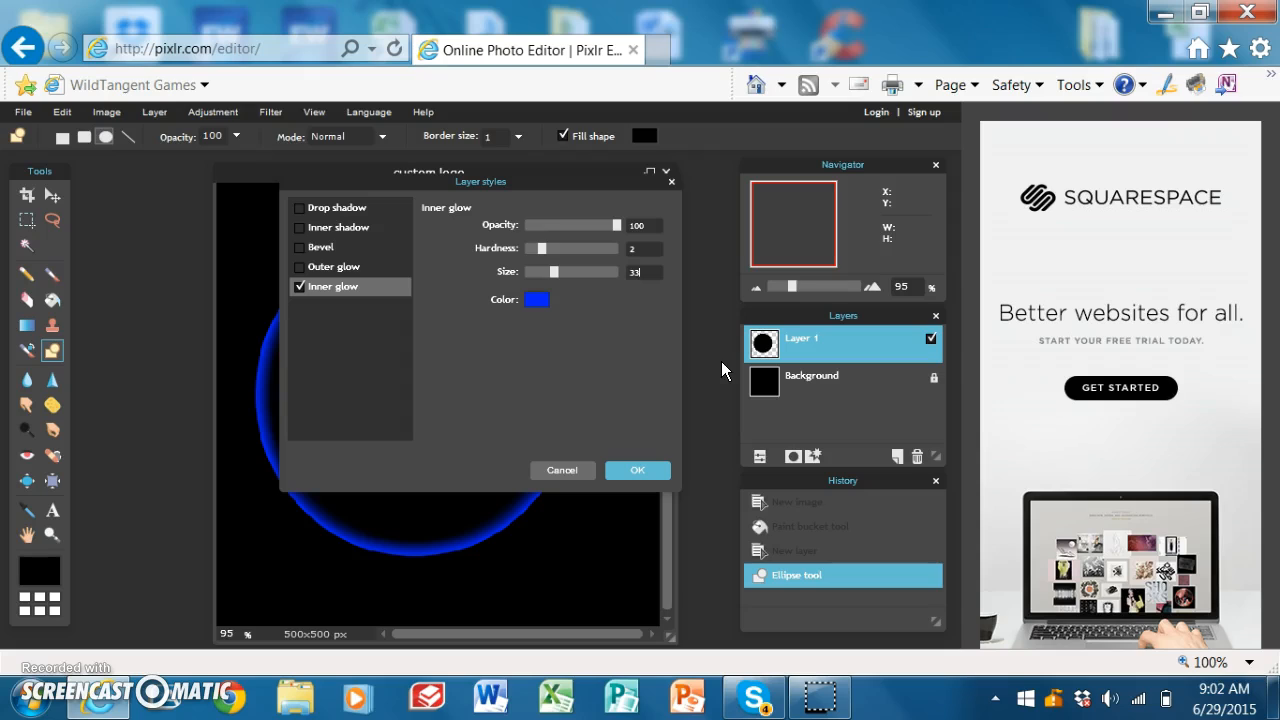
left_click(603, 218)
key("BackSpace")
key("BackSpace")
key("BackSpace")
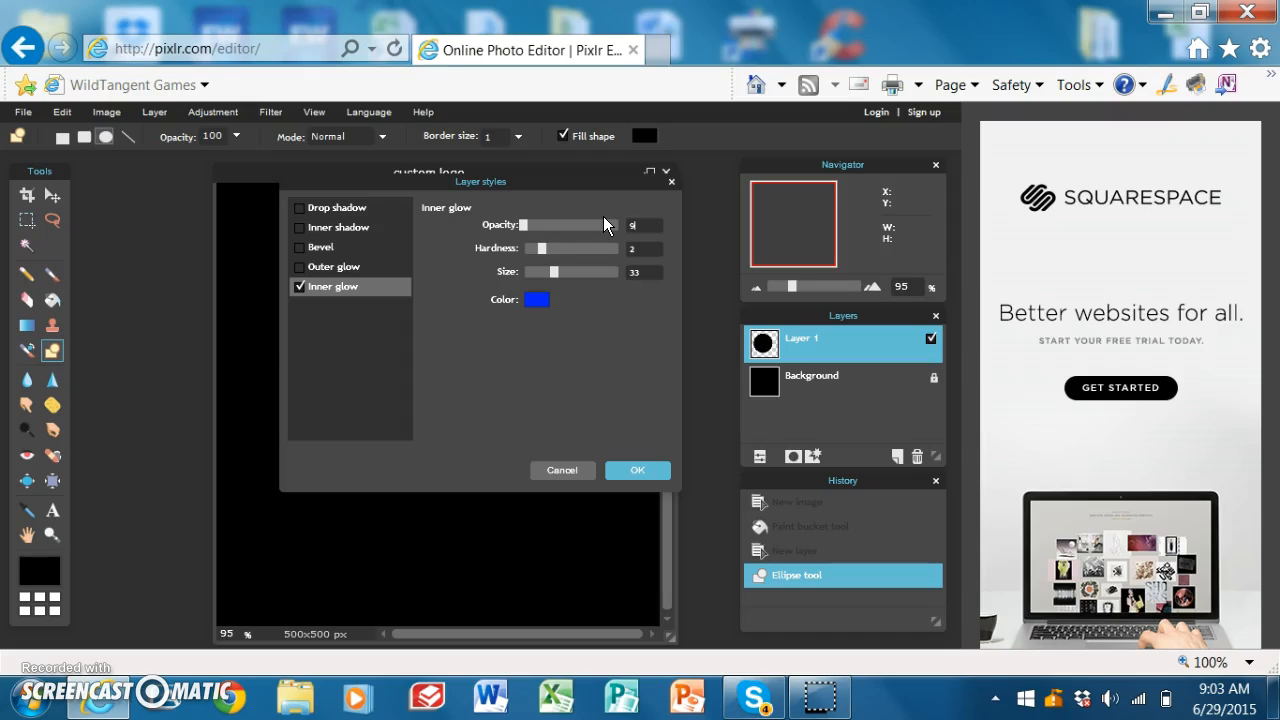
type("90")
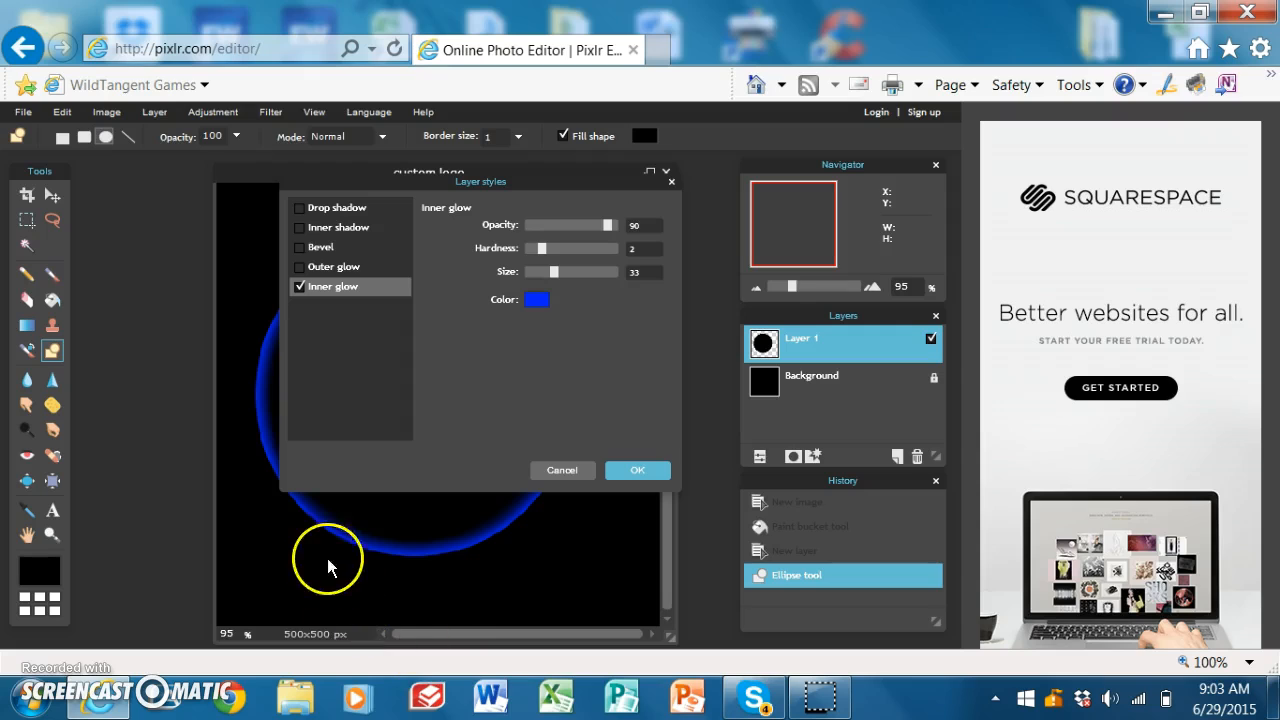
- Enable an outer glow on the circle layer and set its size to 30
left_click(345, 268)
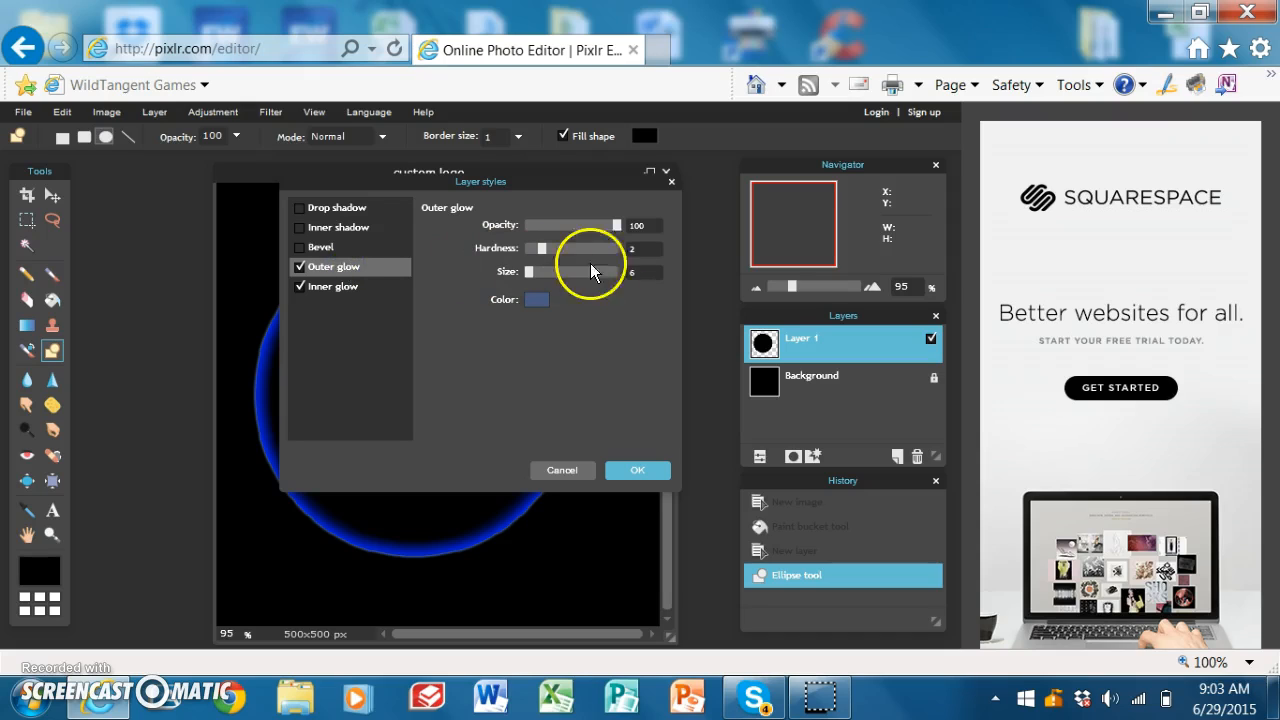
key("BackSpace")
type("30")
key("Return")
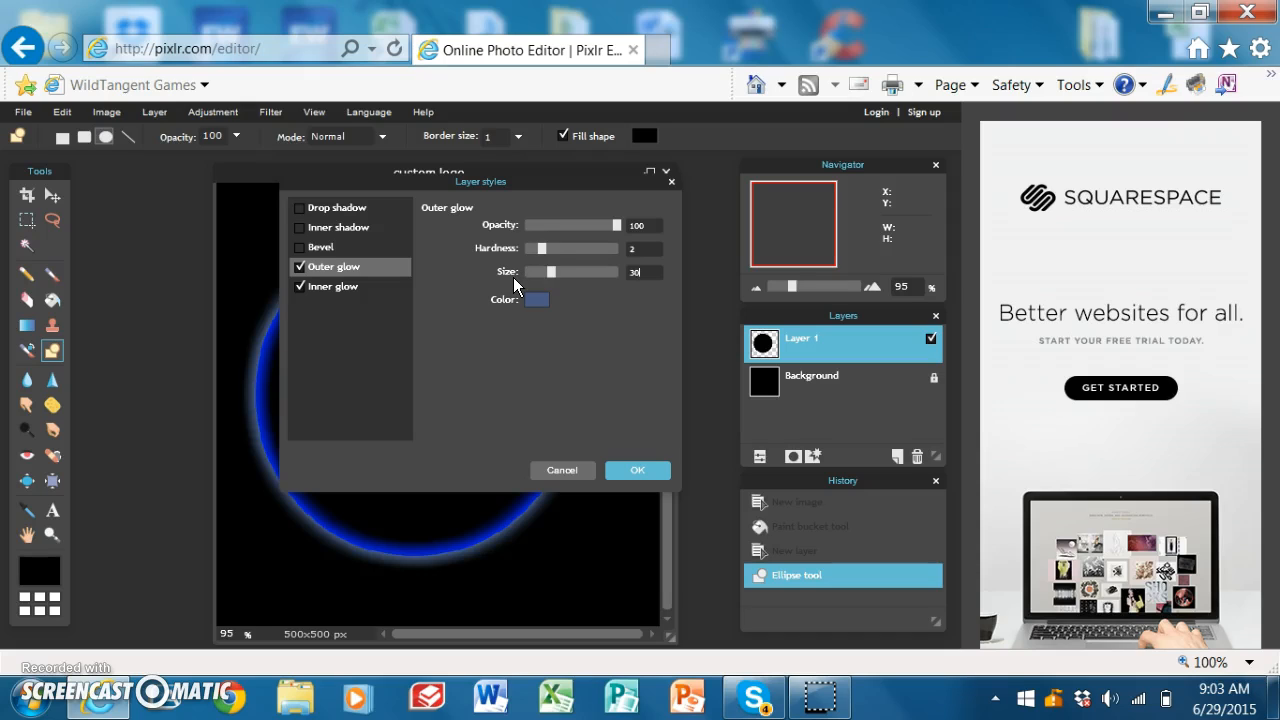
- Set the size of the circle's outer glow to 0
left_click(623, 253)
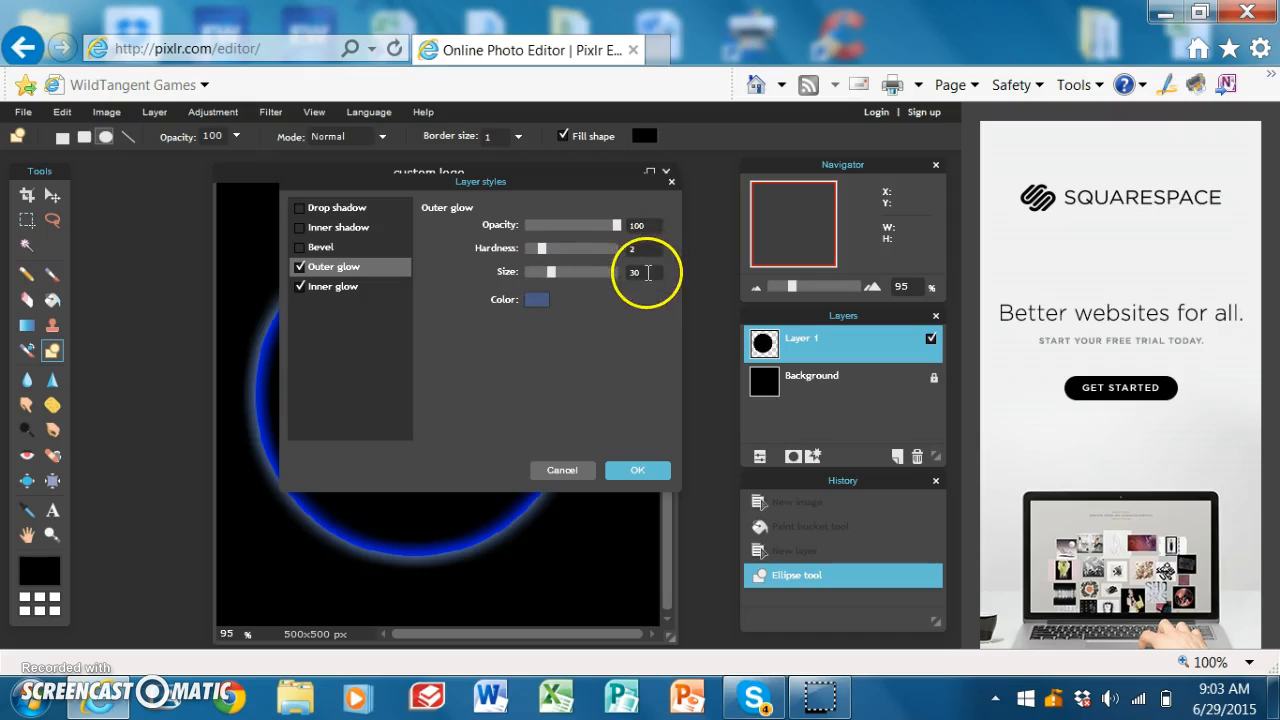
key("BackSpace")
key("BackSpace")
left_click(526, 337)
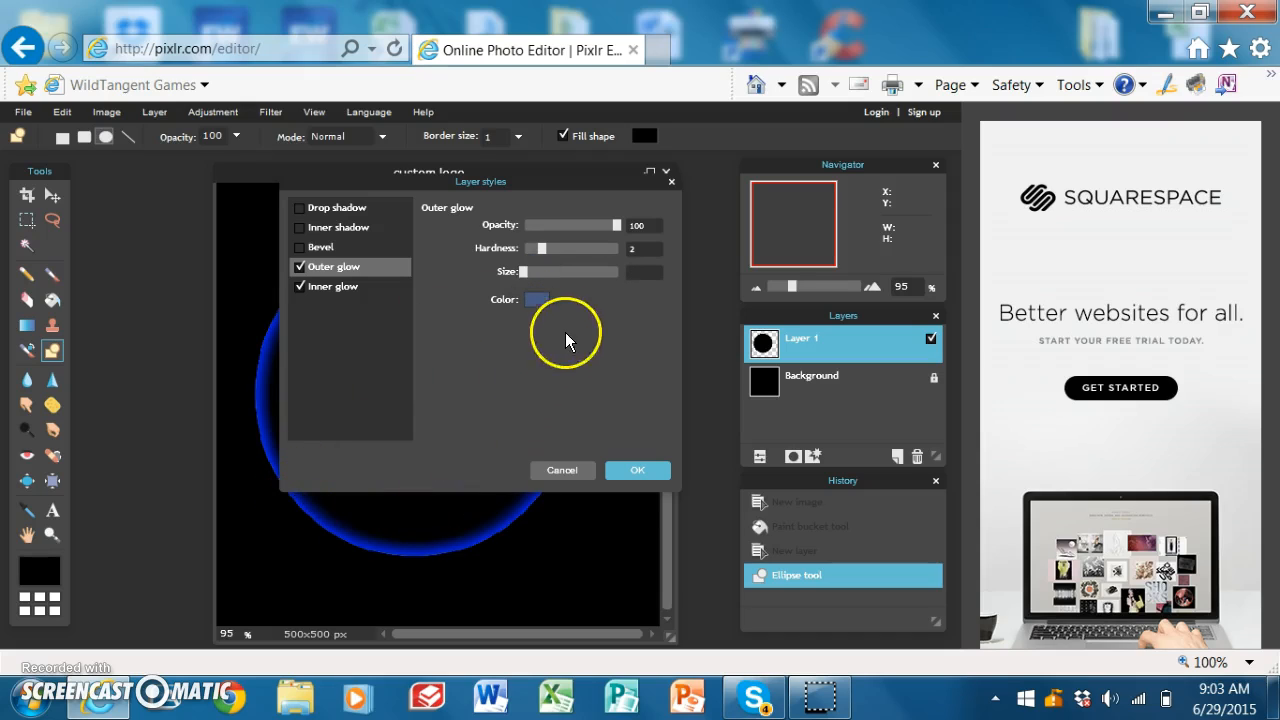
left_click(614, 477)
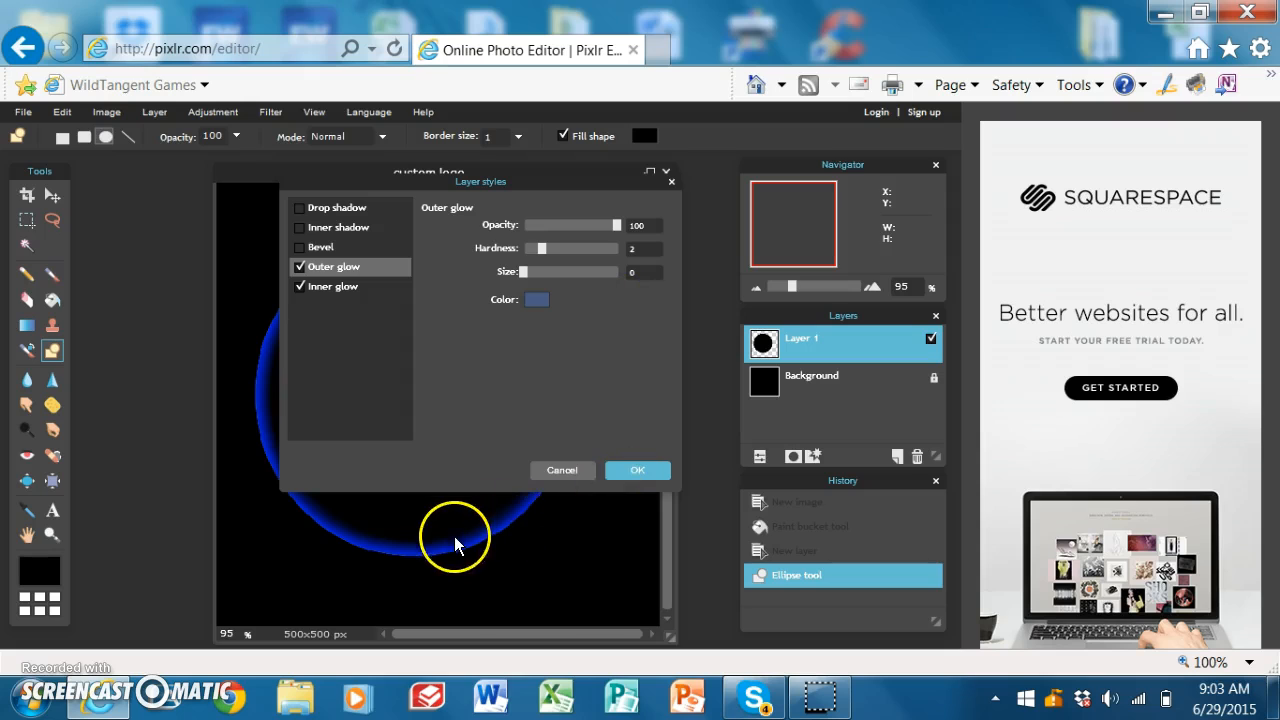
- Set the outer glow's color to bright blue 0033ff and its size to 30
left_click(538, 301)
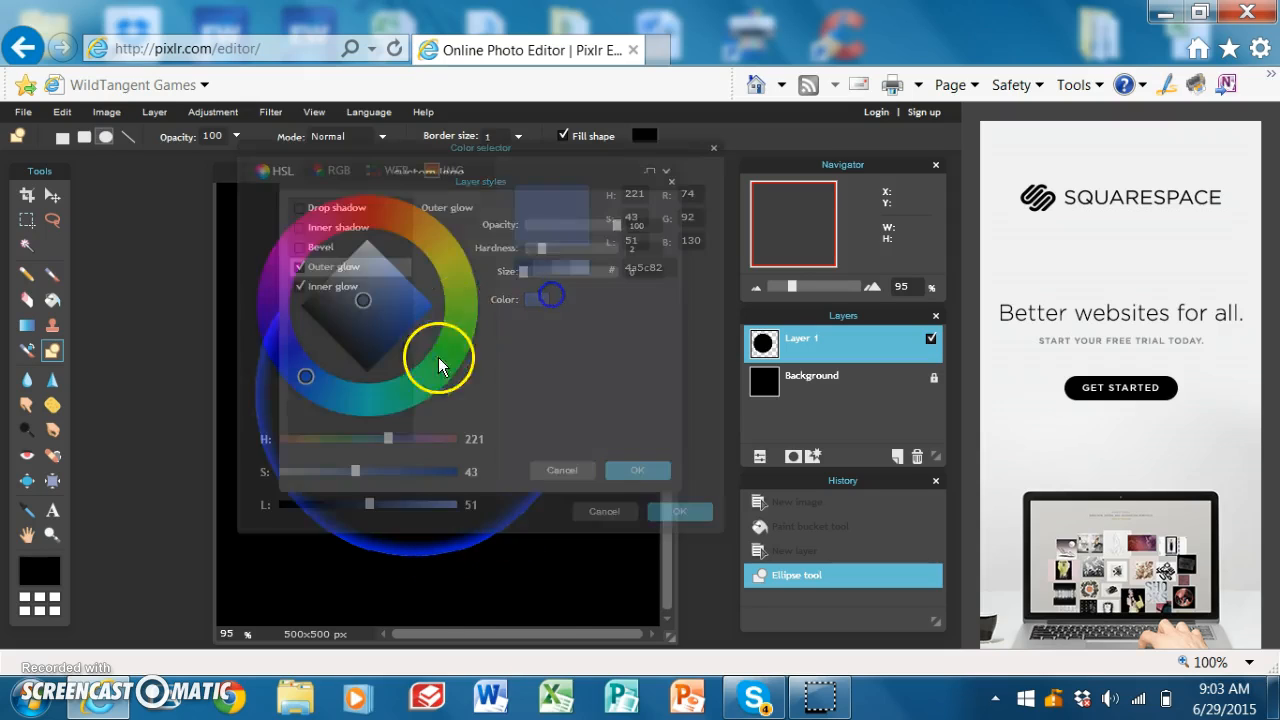
left_click_drag(305, 380, 297, 370)
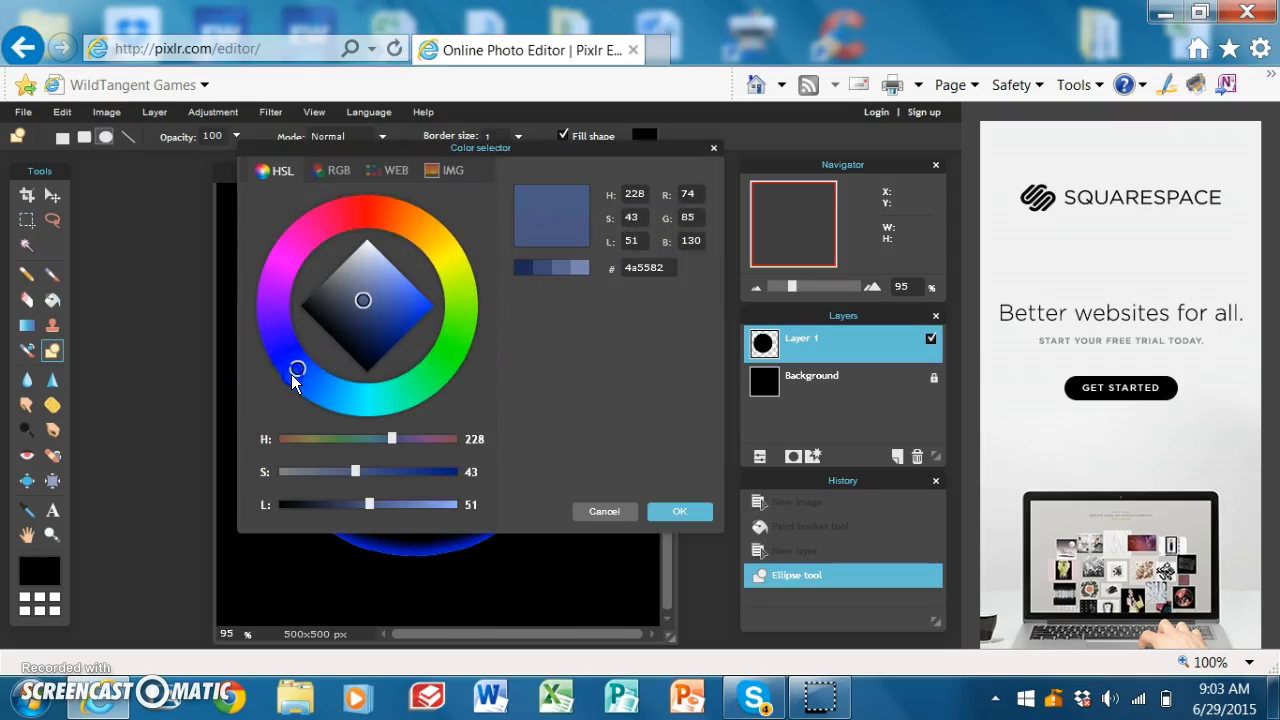
left_click_drag(366, 300, 447, 316)
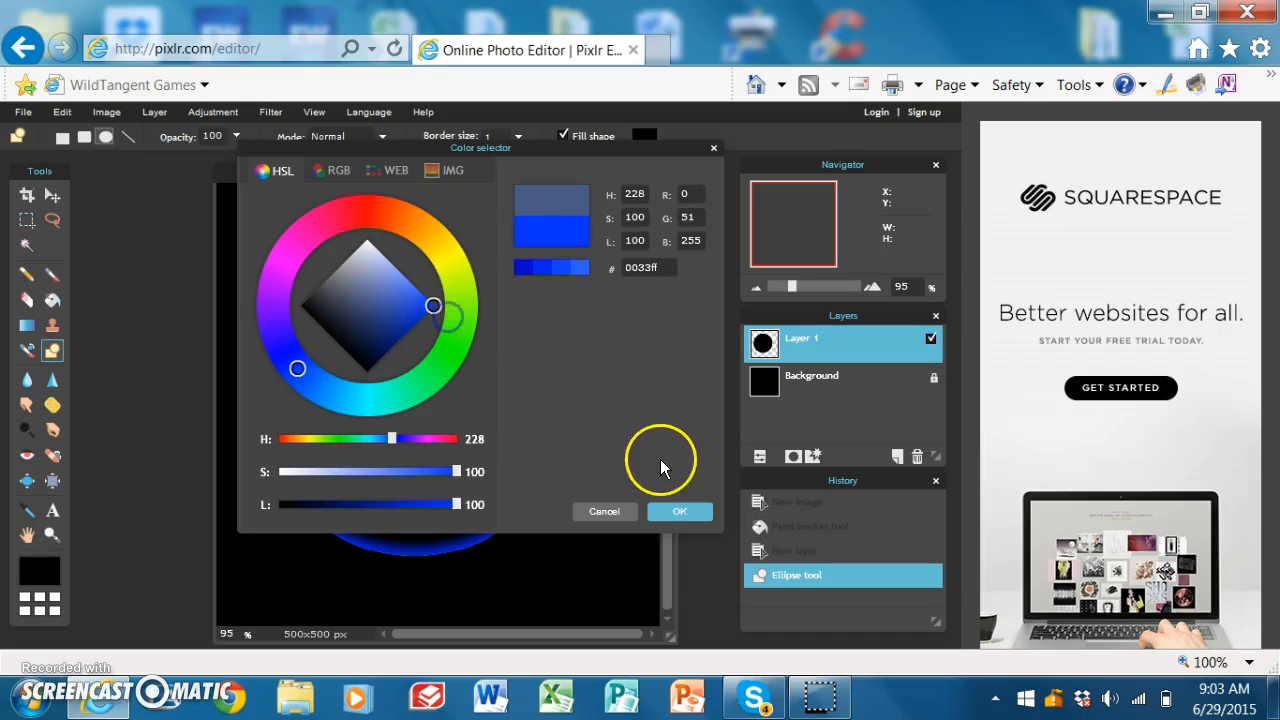
left_click(676, 511)
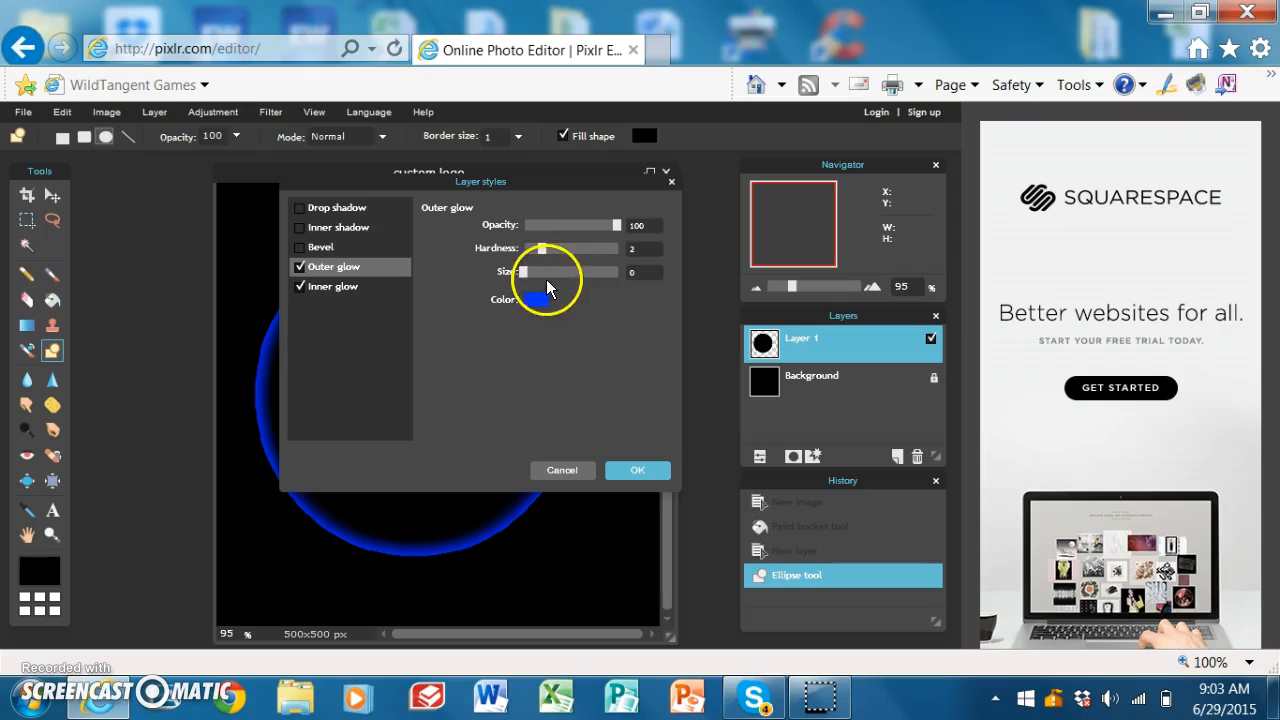
key("BackSpace")
type("30")
key("Return")
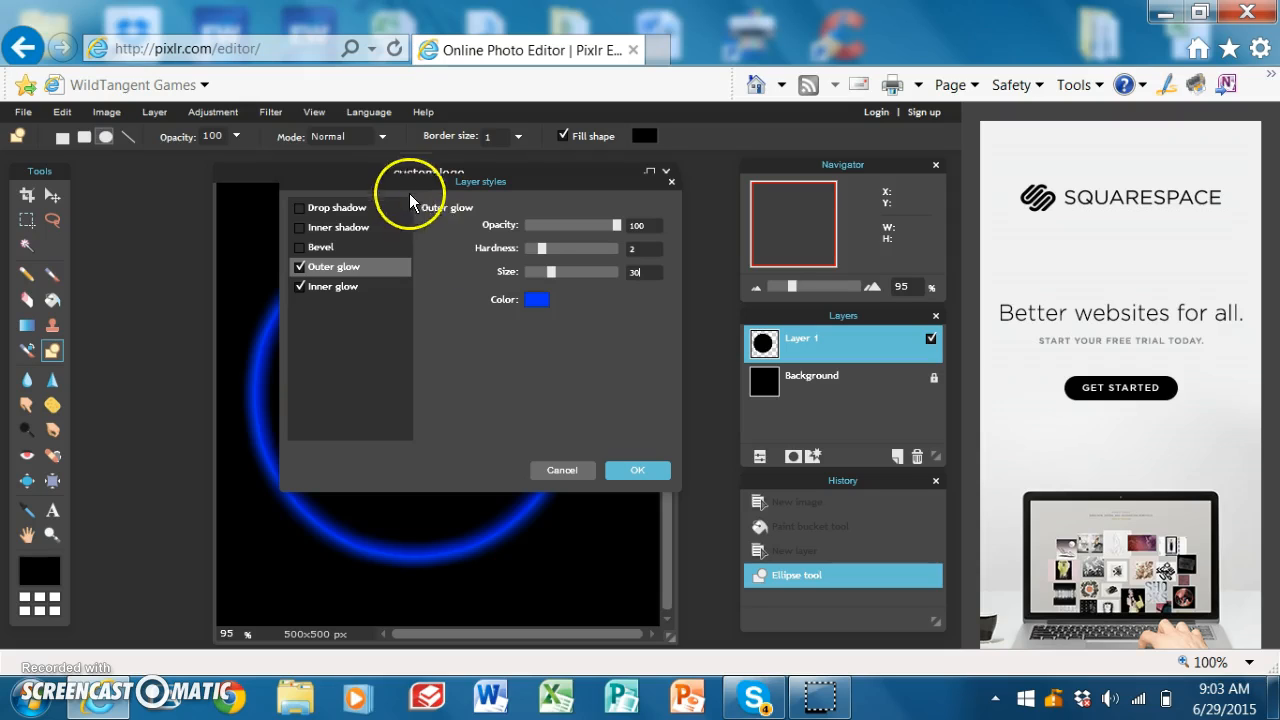
- Change the outer glow's color to the darker blue 001bc9 and set its size to 33
left_click(532, 297)
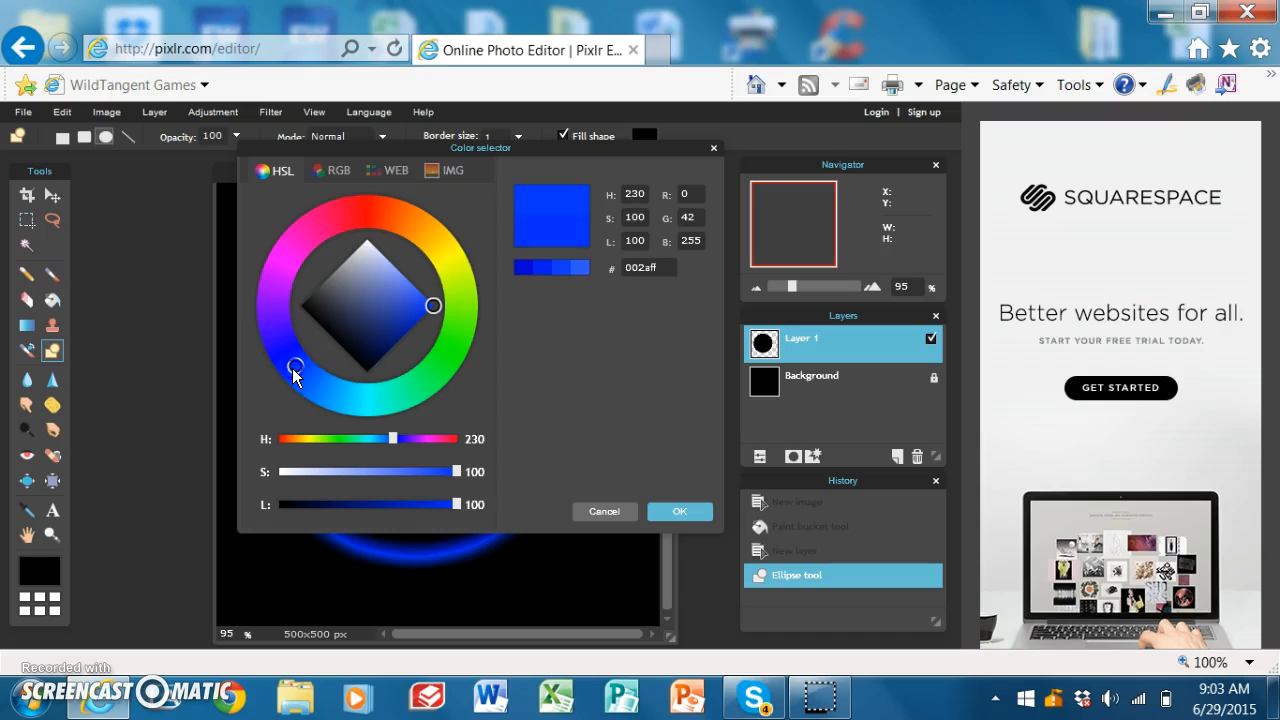
left_click(429, 550)
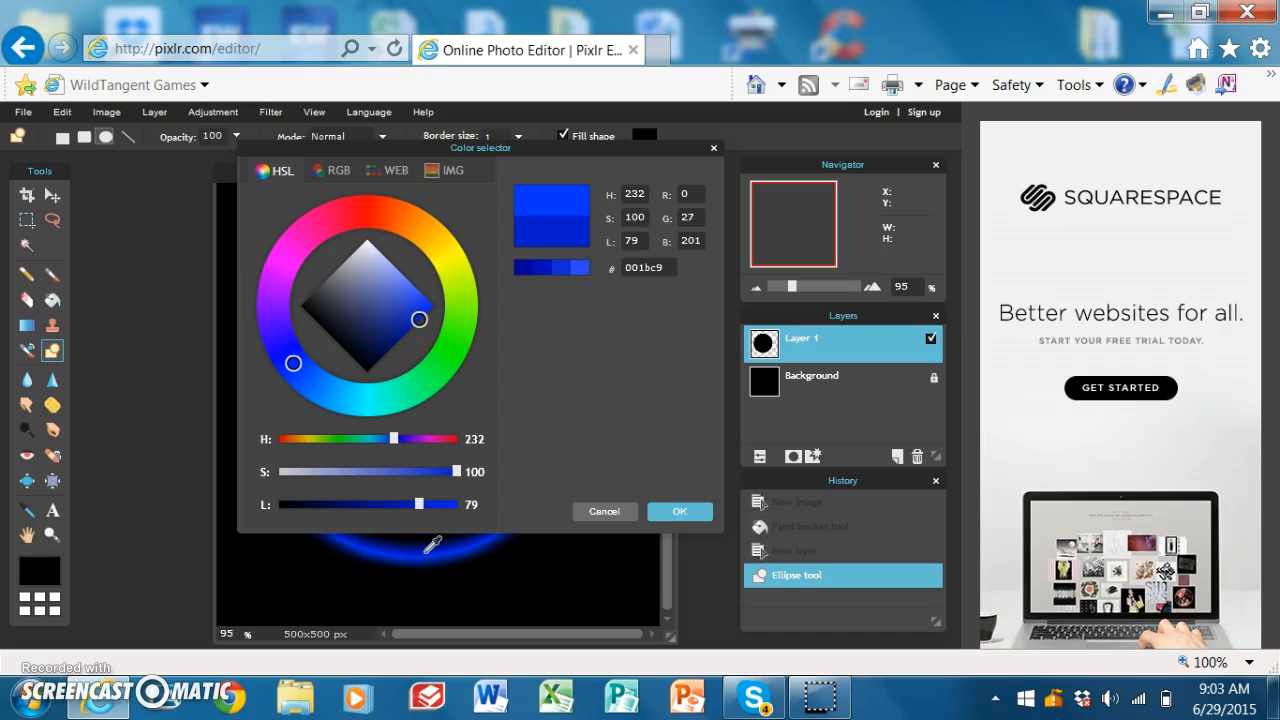
left_click(698, 512)
left_click_drag(533, 274, 561, 276)
key("BackSpace")
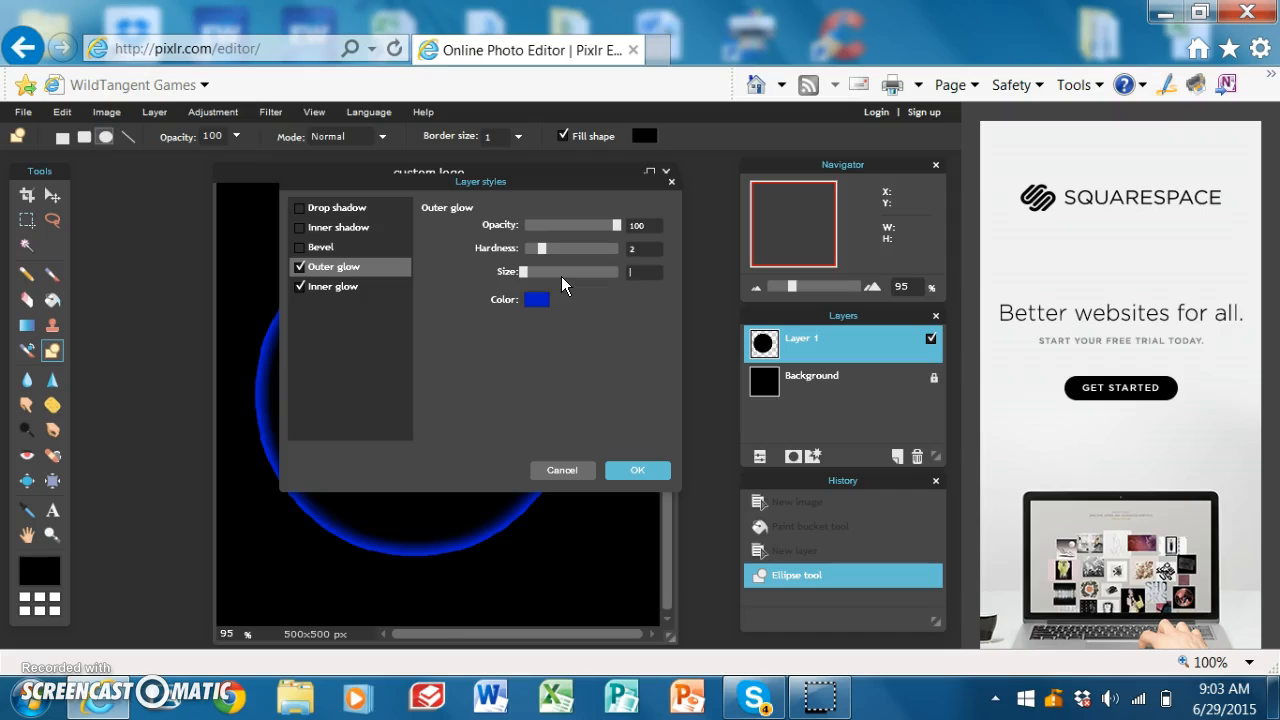
type("33")
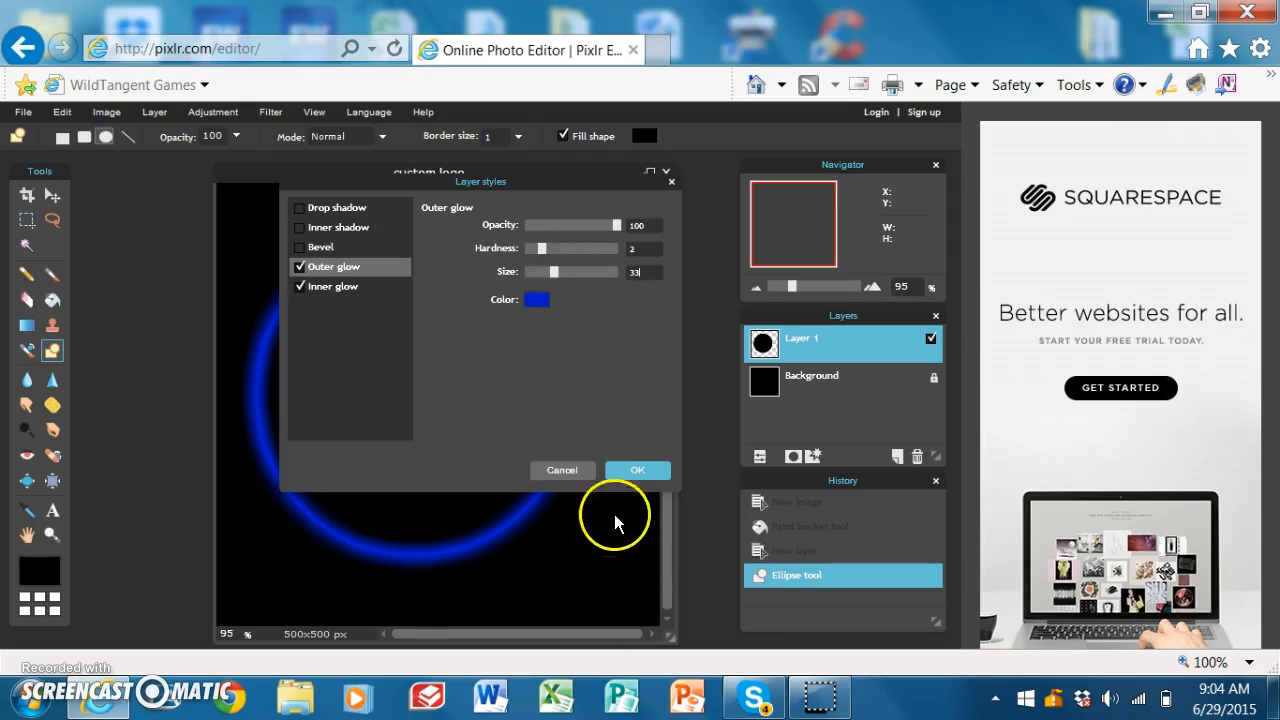
- Set the outer glow's opacity to 80 and apply the layer styles to the circle
left_click_drag(650, 228, 531, 232)
key("BackSpace")
type("8")
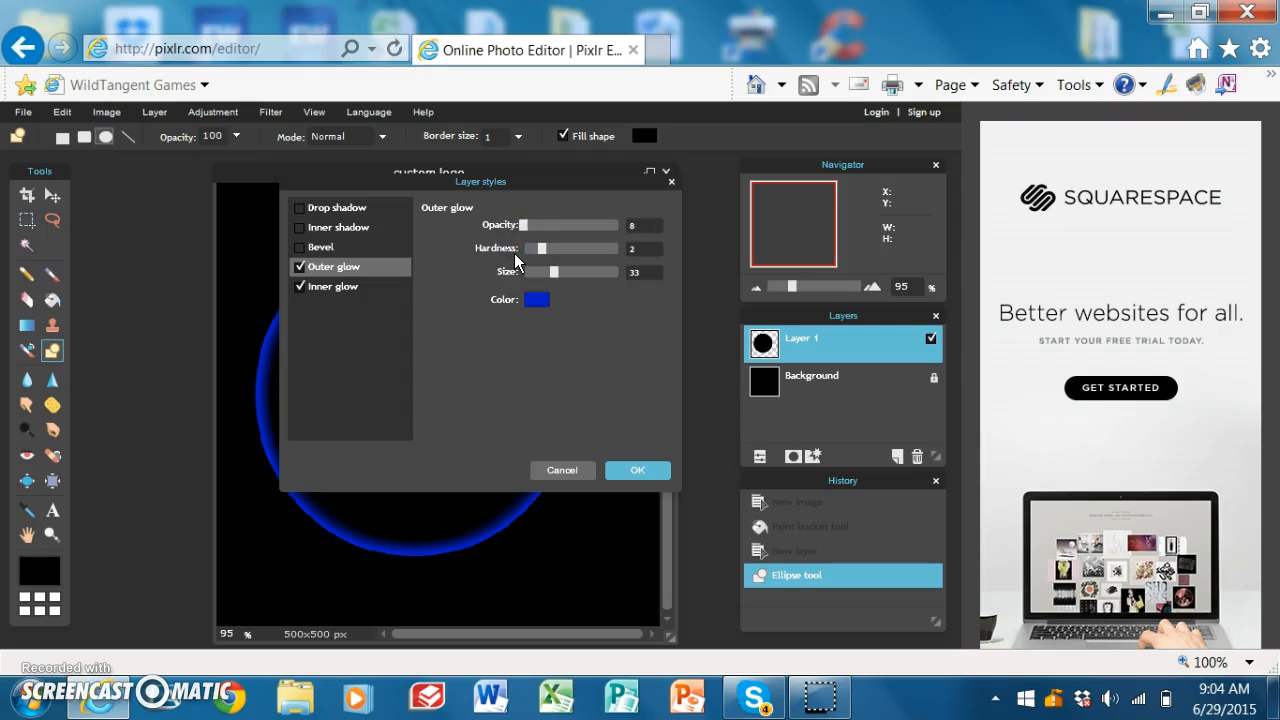
type("0")
left_click(645, 470)
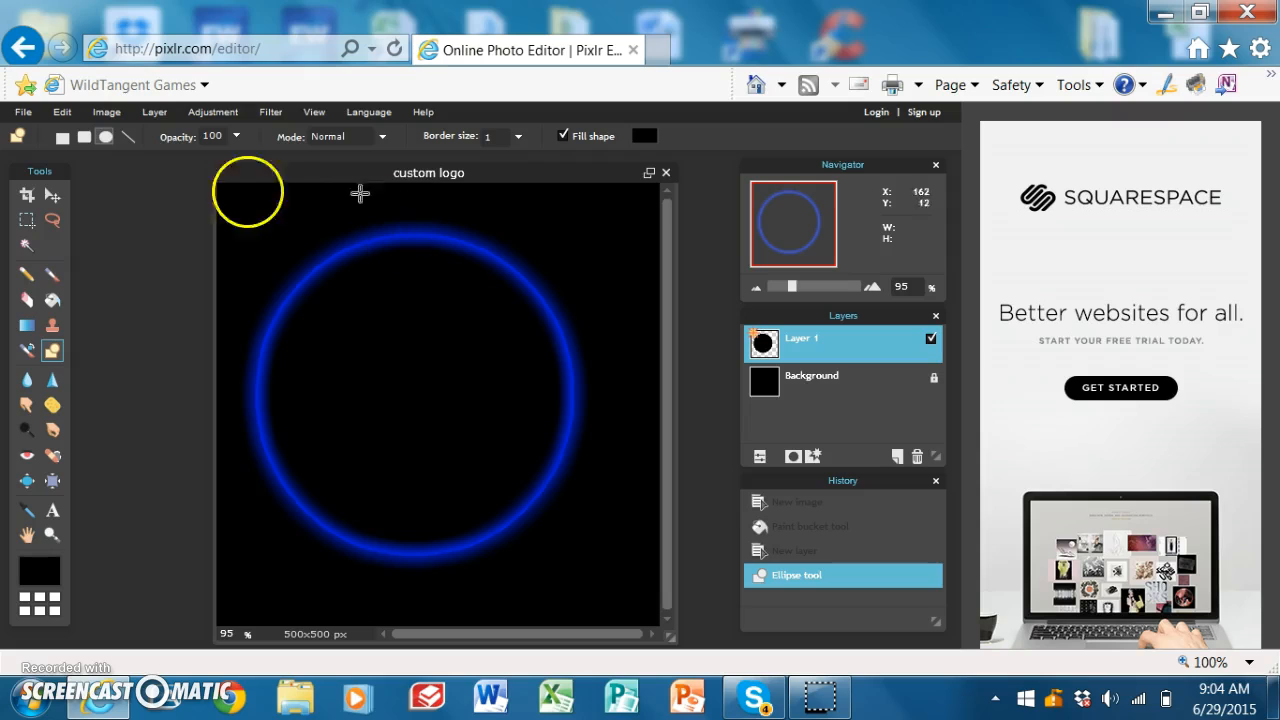
- Duplicate the glowing circle's layer, Layer 1
left_click(52, 194)
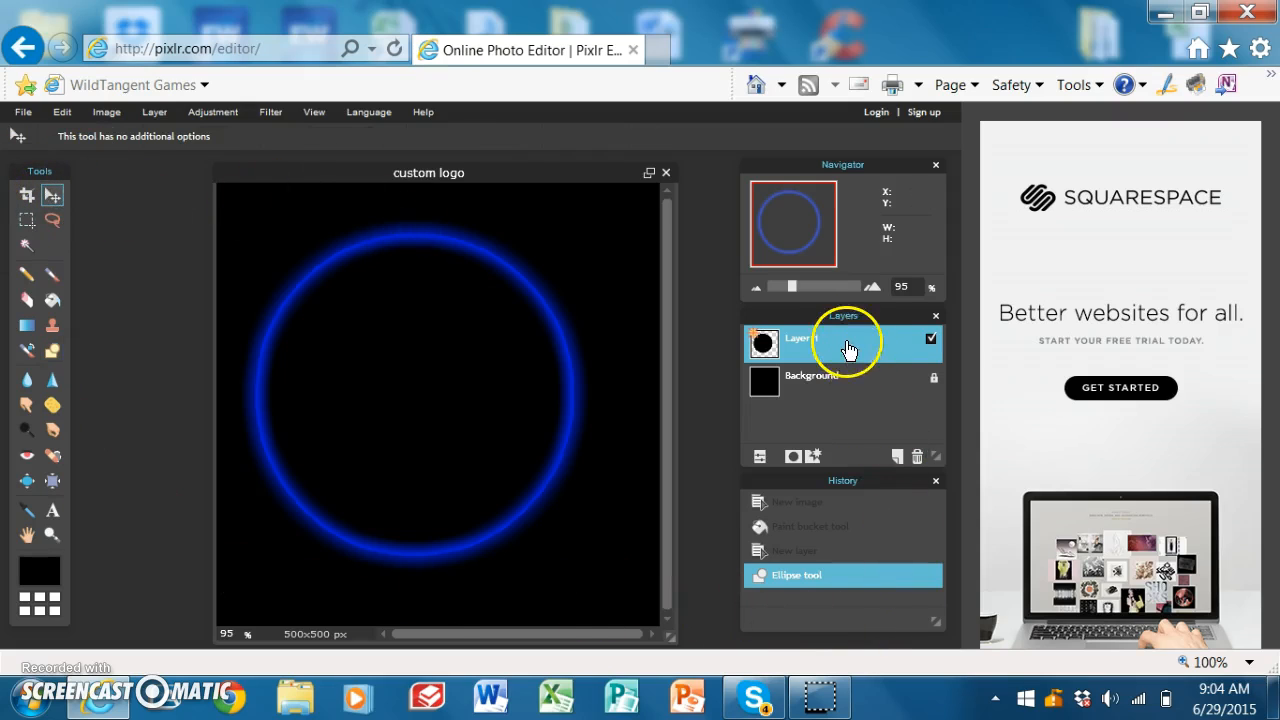
right_click(803, 337)
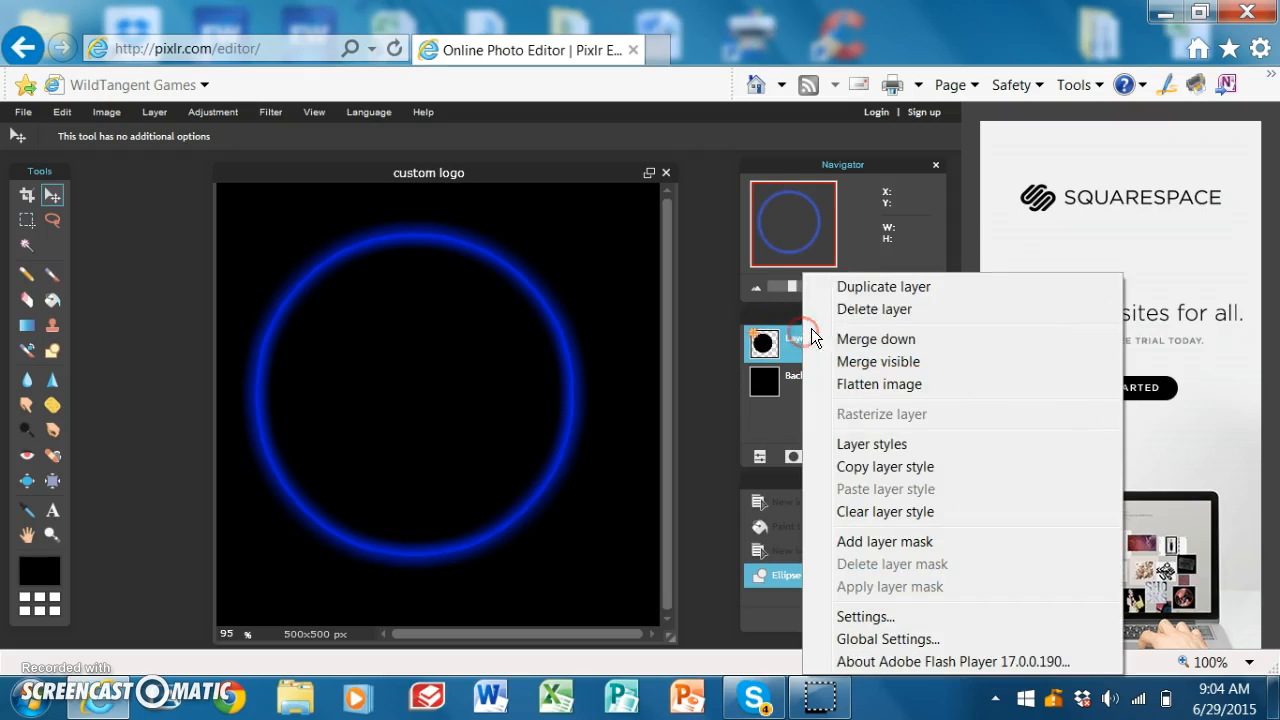
left_click(876, 290)
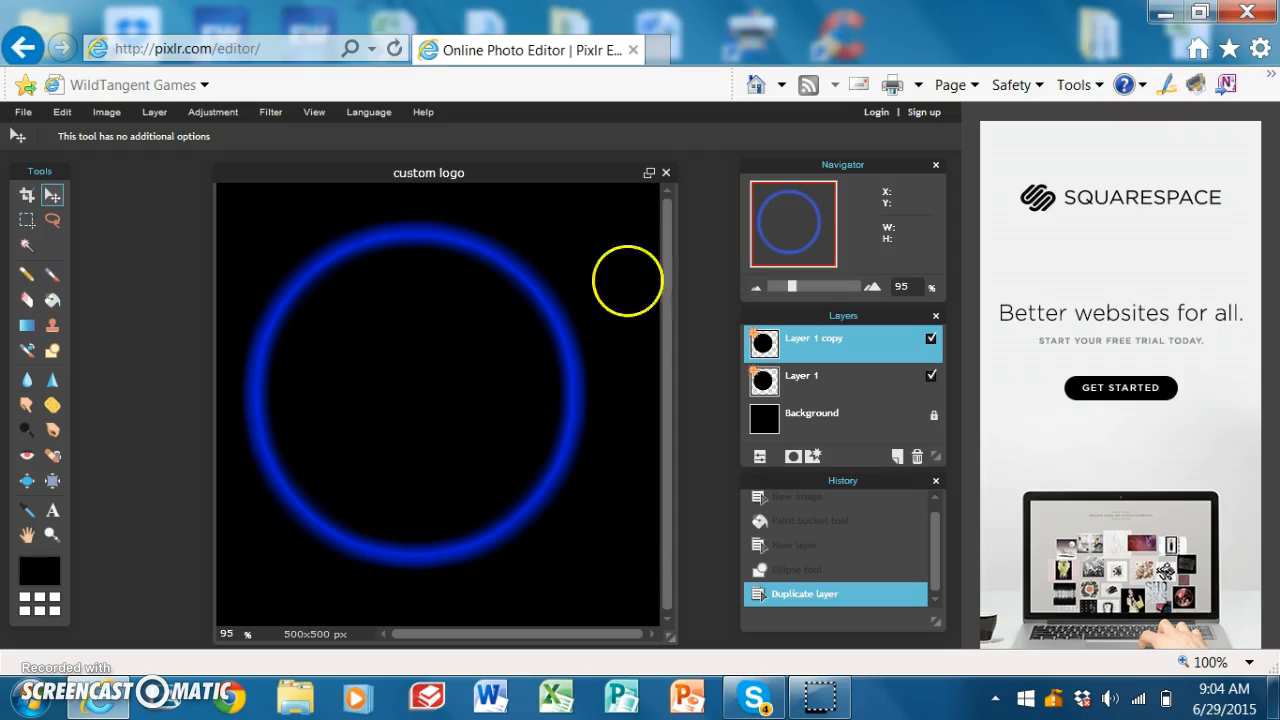
- Shrink the duplicated circle slightly with Free transform to form a second concentric ring inside the first, and apply the change
left_click(66, 112)
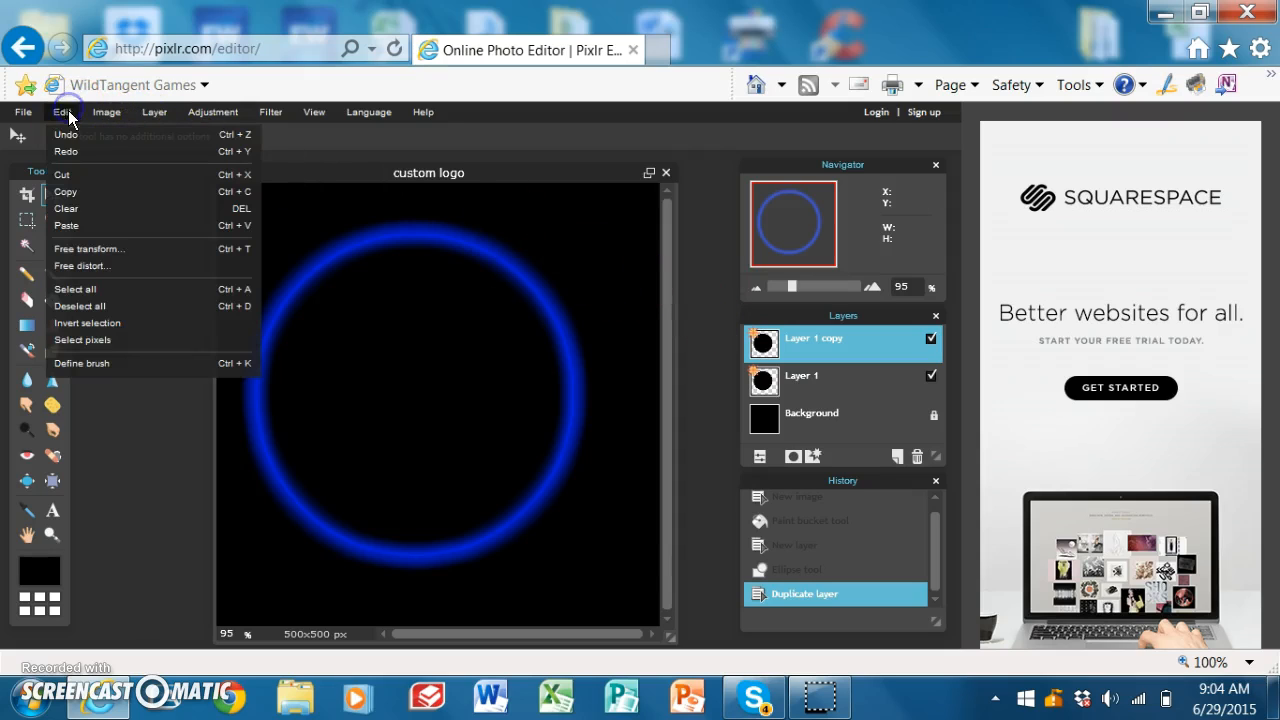
left_click(90, 249)
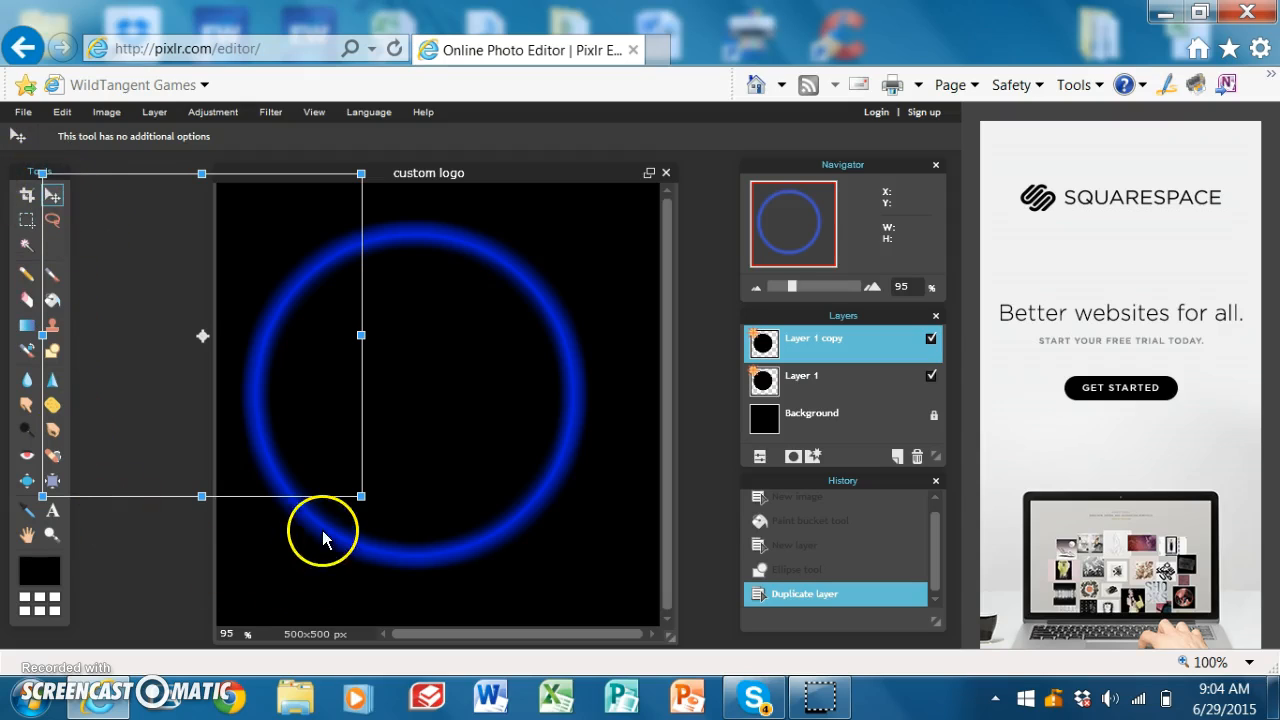
mouse_move(365, 499)
left_mouse_down()
mouse_move(343, 493)
mouse_move(352, 503)
mouse_move(362, 485)
mouse_move(350, 482)
left_mouse_up()
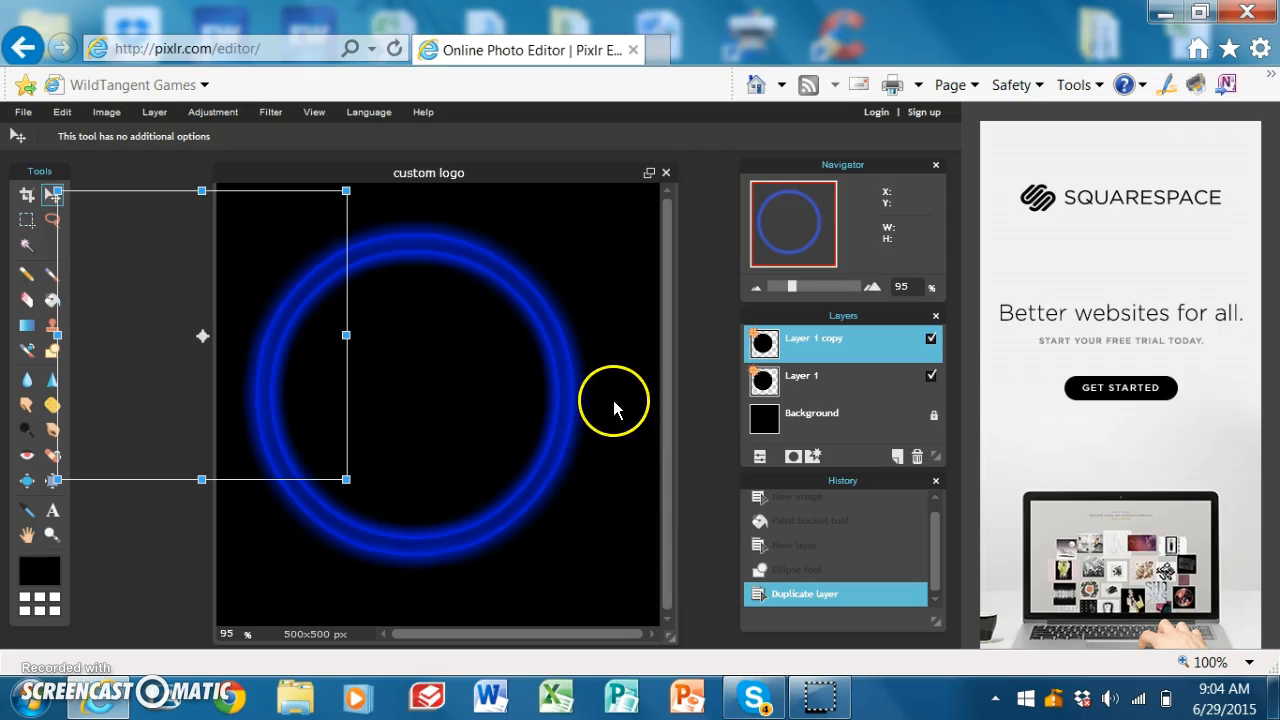
left_click(118, 542)
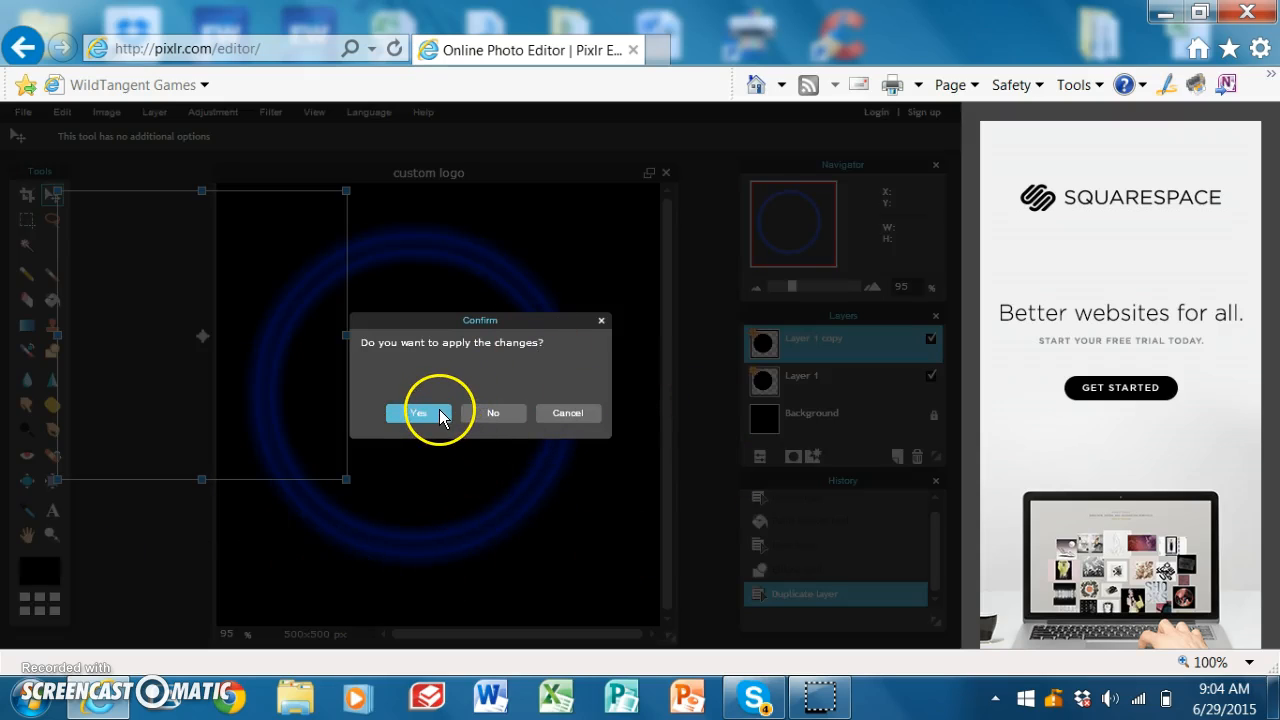
left_click(419, 413)
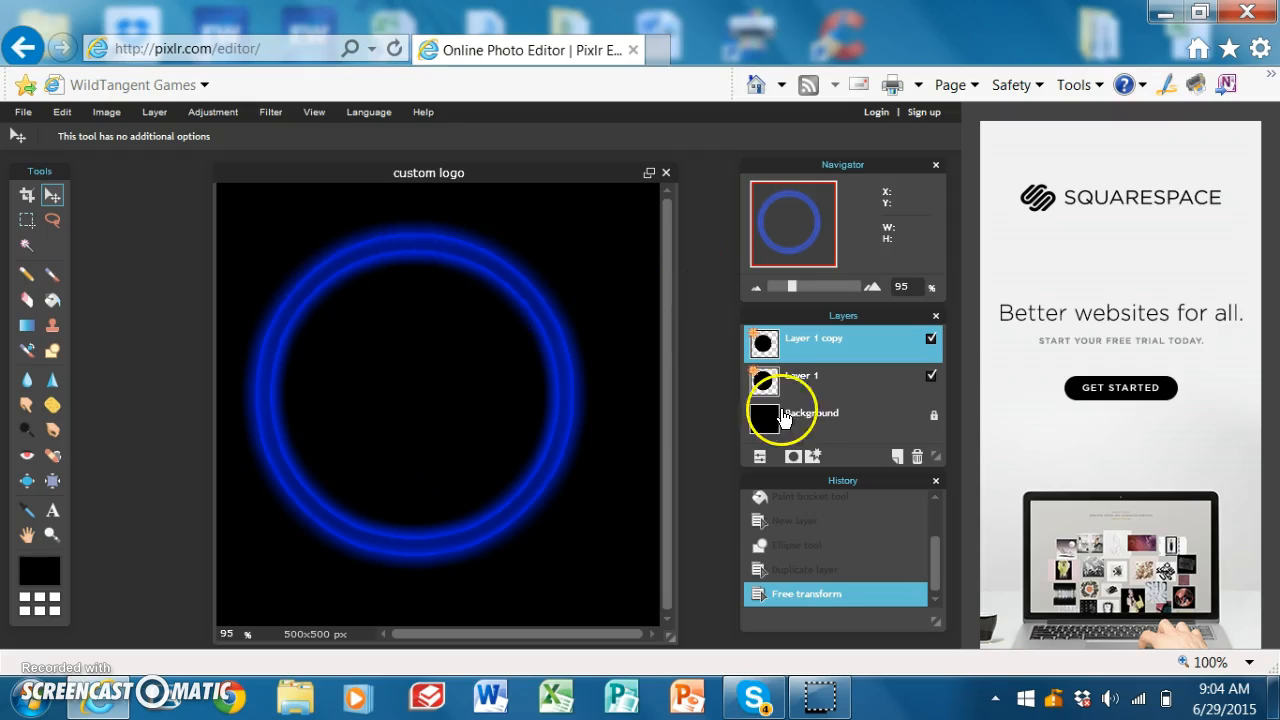
- Add a new layer above the rings and set the ellipse shape's fill color to dark gray 595959
left_click(896, 454)
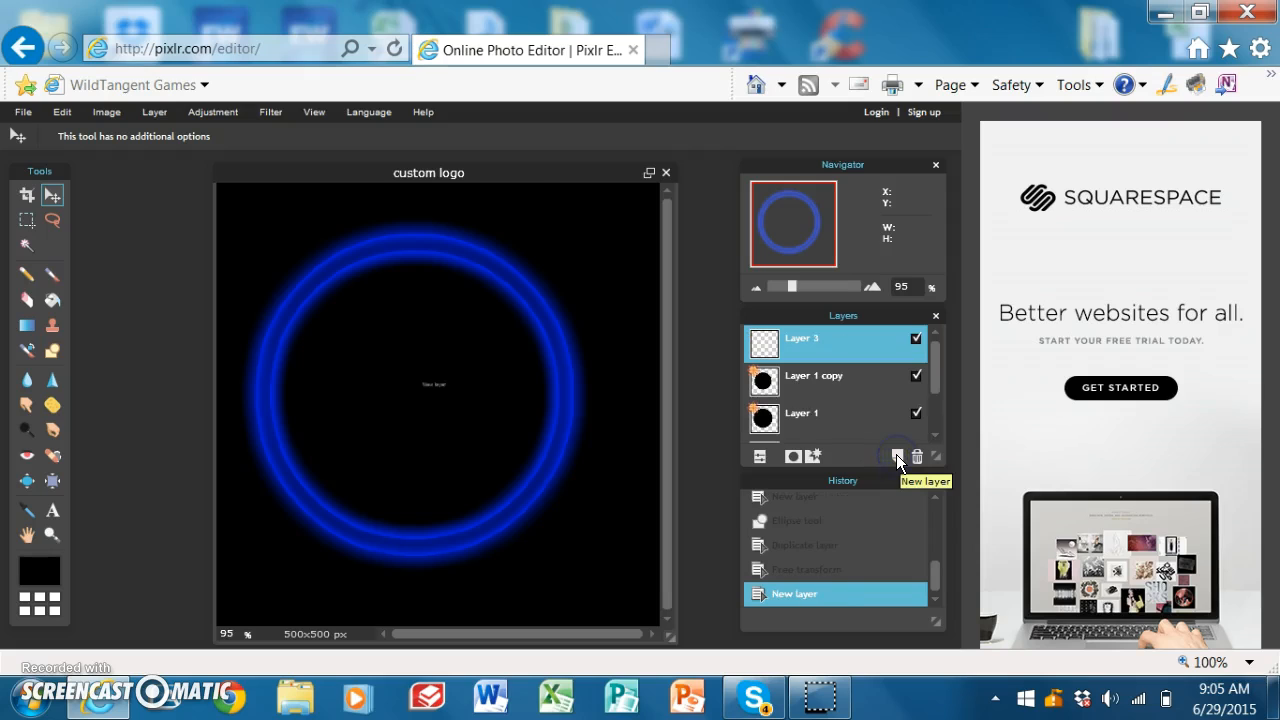
left_click(52, 350)
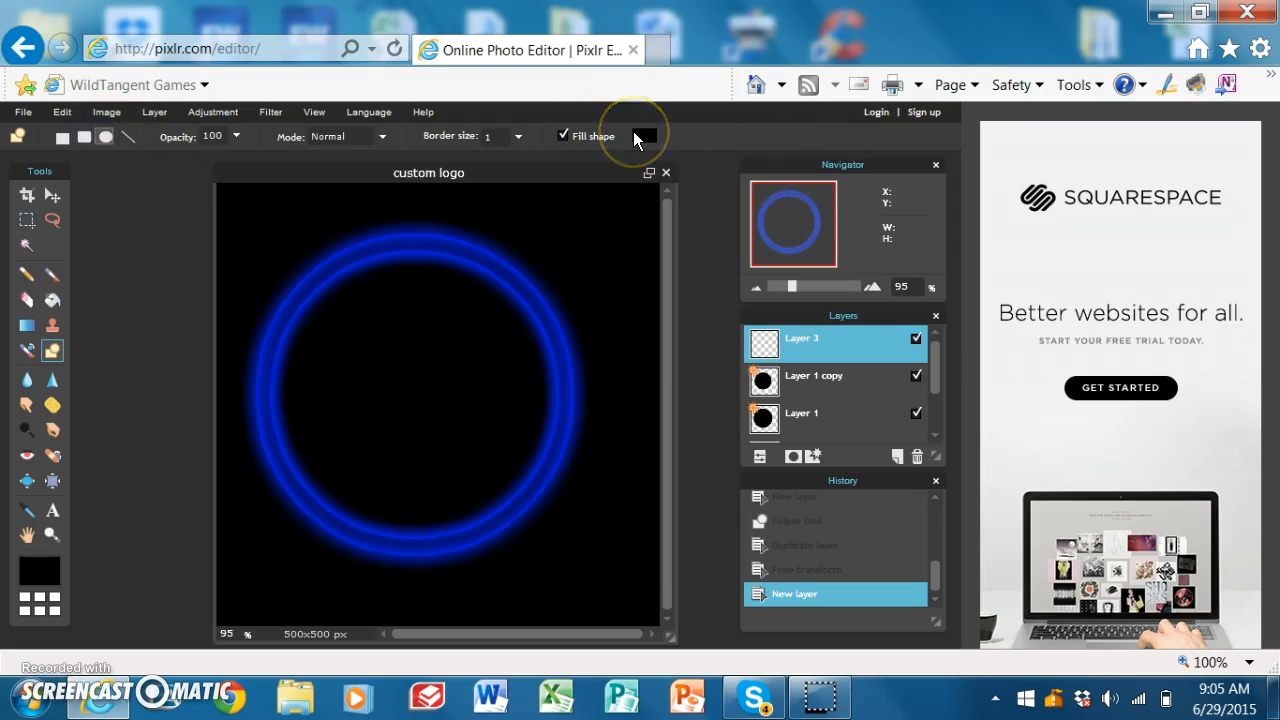
left_click(638, 136)
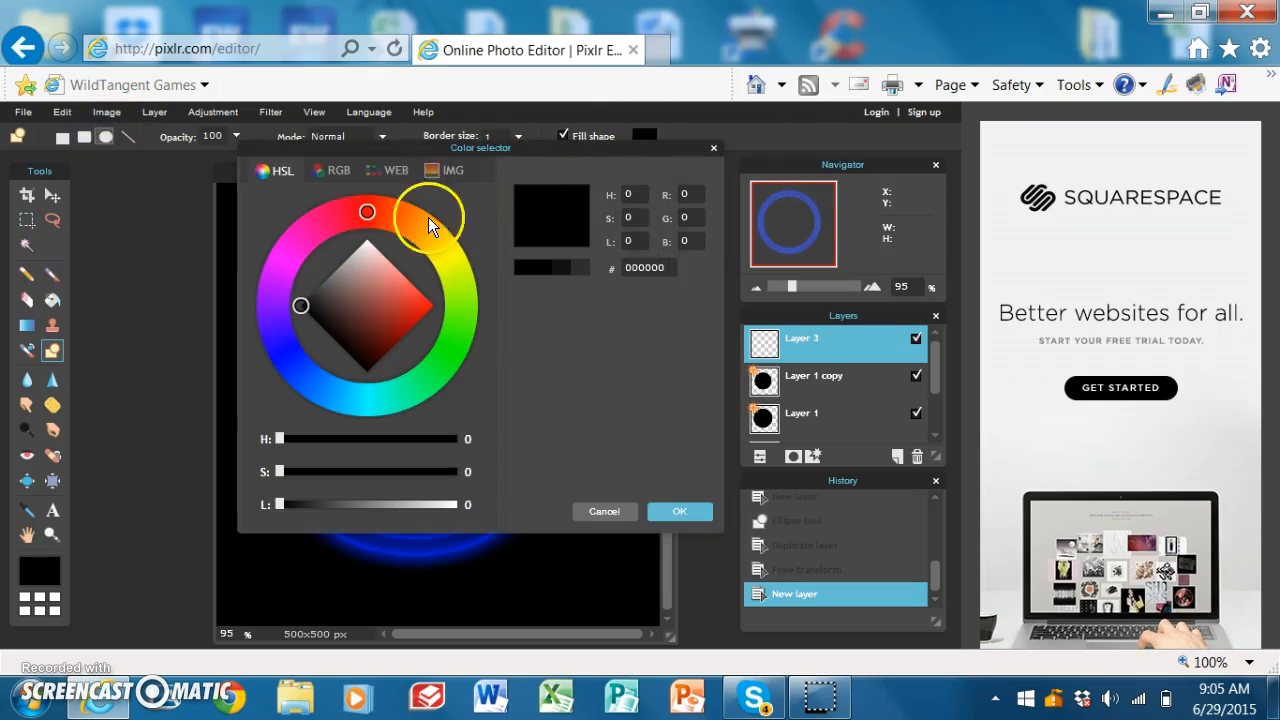
mouse_move(313, 298)
left_mouse_down()
mouse_move(300, 310)
mouse_move(334, 292)
mouse_move(326, 283)
left_mouse_up()
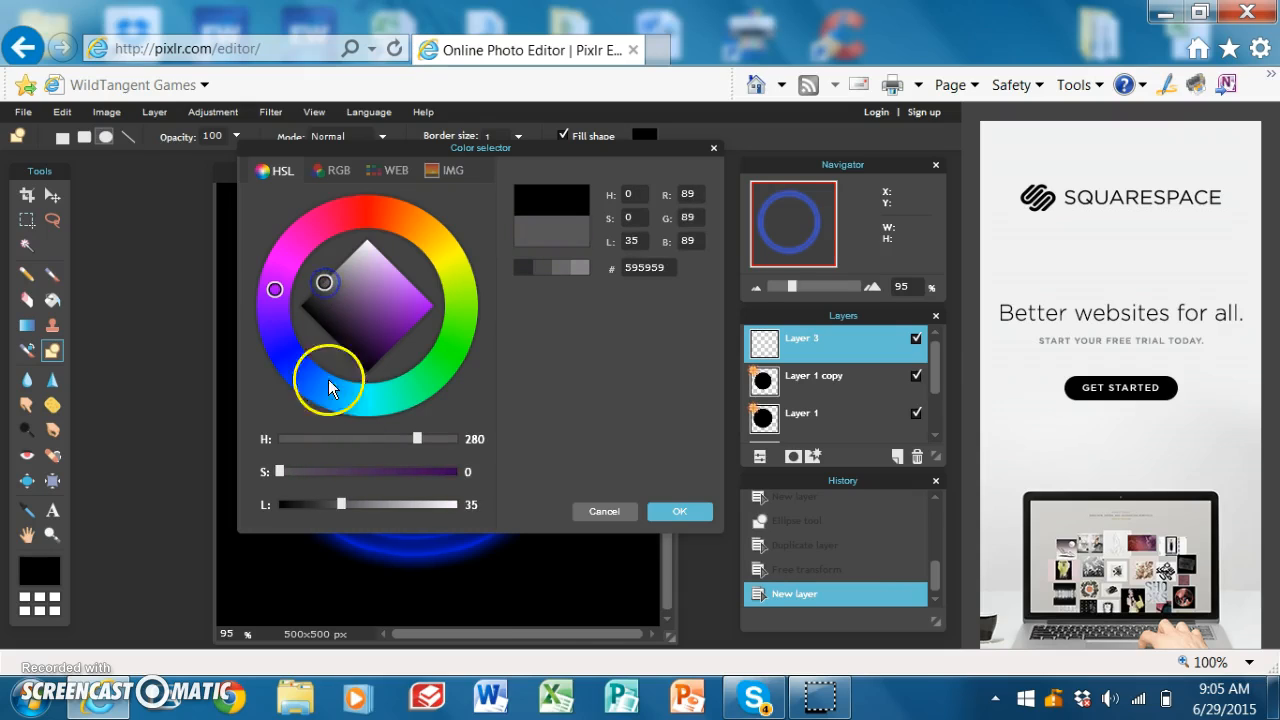
left_click(679, 511)
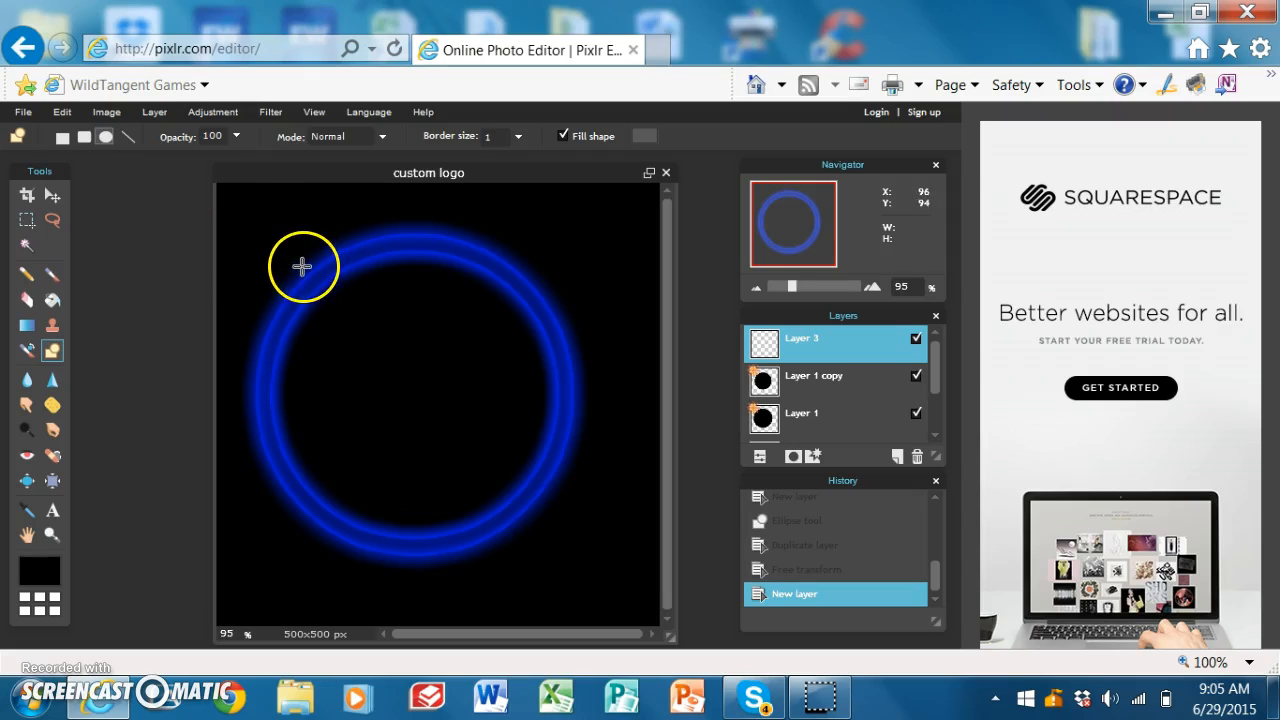
- Draw a filled gray circle about 320 px wide on the new layer and move it to the center of the blue rings
left_click_drag(325, 294, 585, 540)
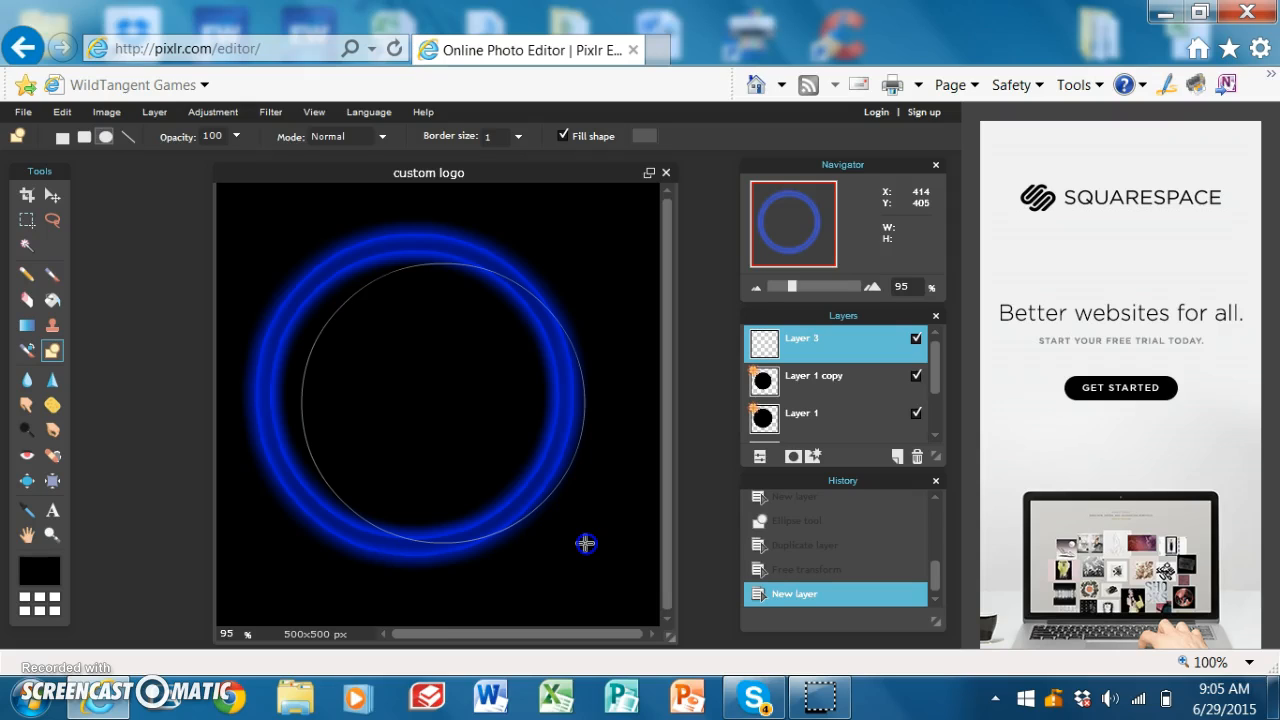
left_click_drag(586, 543, 586, 543)
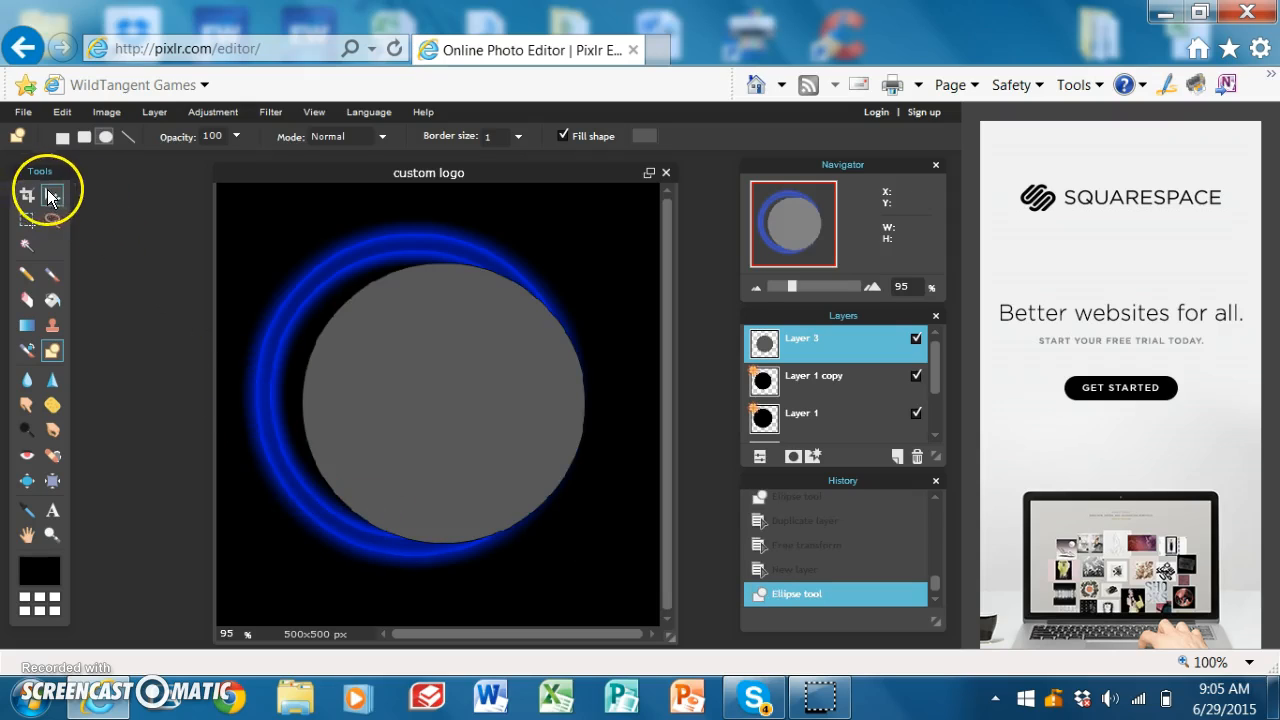
left_click(50, 196)
mouse_move(414, 368)
left_mouse_down()
mouse_move(381, 353)
mouse_move(371, 366)
mouse_move(391, 364)
left_mouse_up()
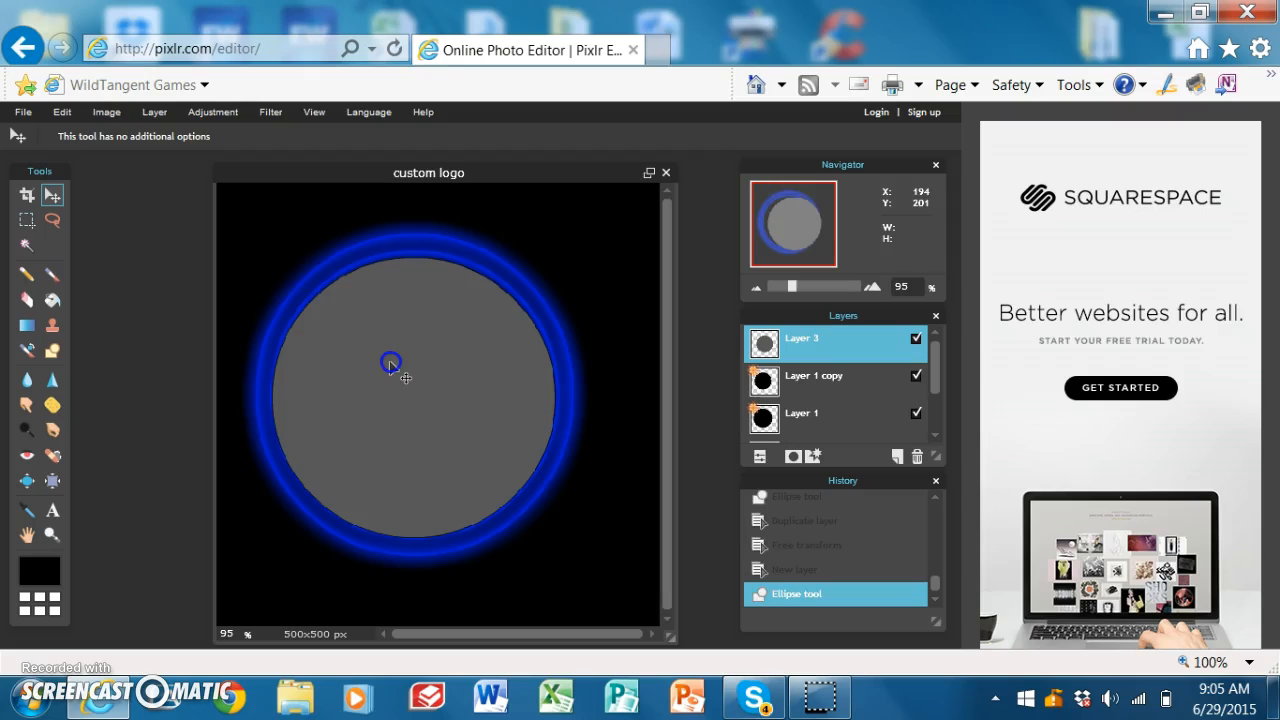
- Shrink the gray circle with Free transform to leave a gap inside the inner ring, apply it, and nudge the circle slightly upward
left_click(62, 112)
left_click(108, 243)
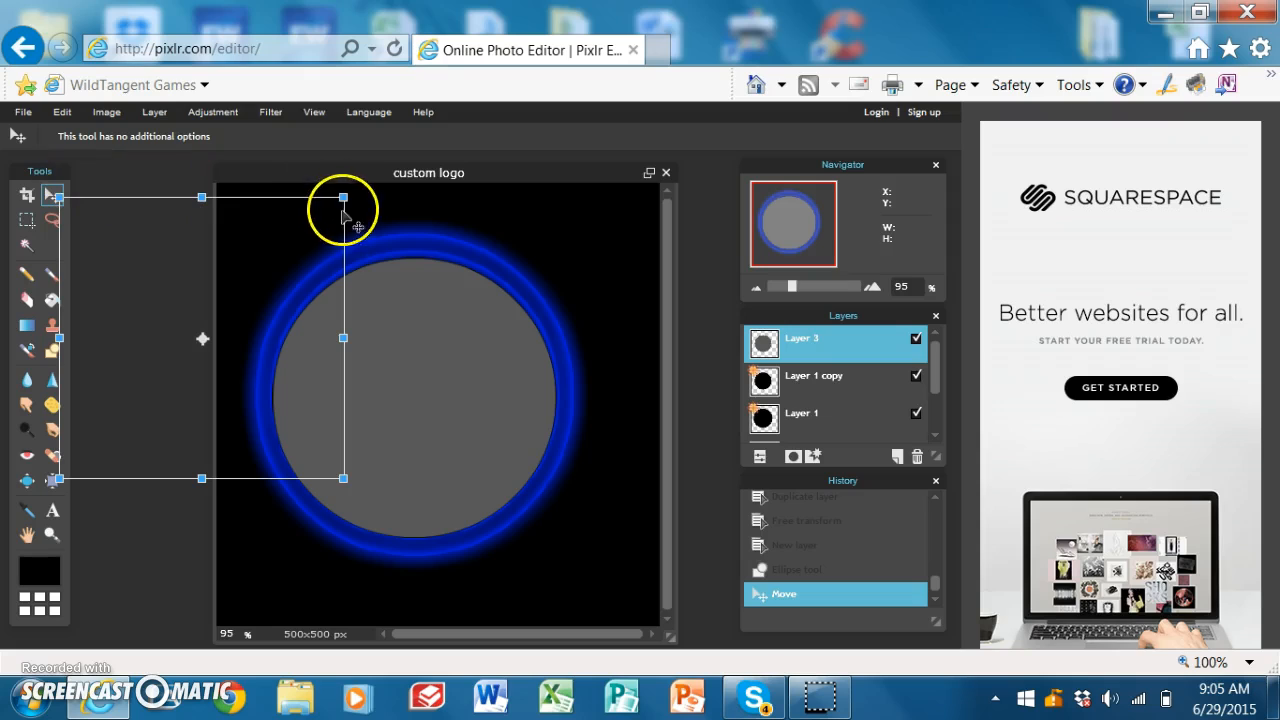
mouse_move(343, 198)
left_mouse_down()
mouse_move(338, 213)
mouse_move(326, 208)
left_mouse_up()
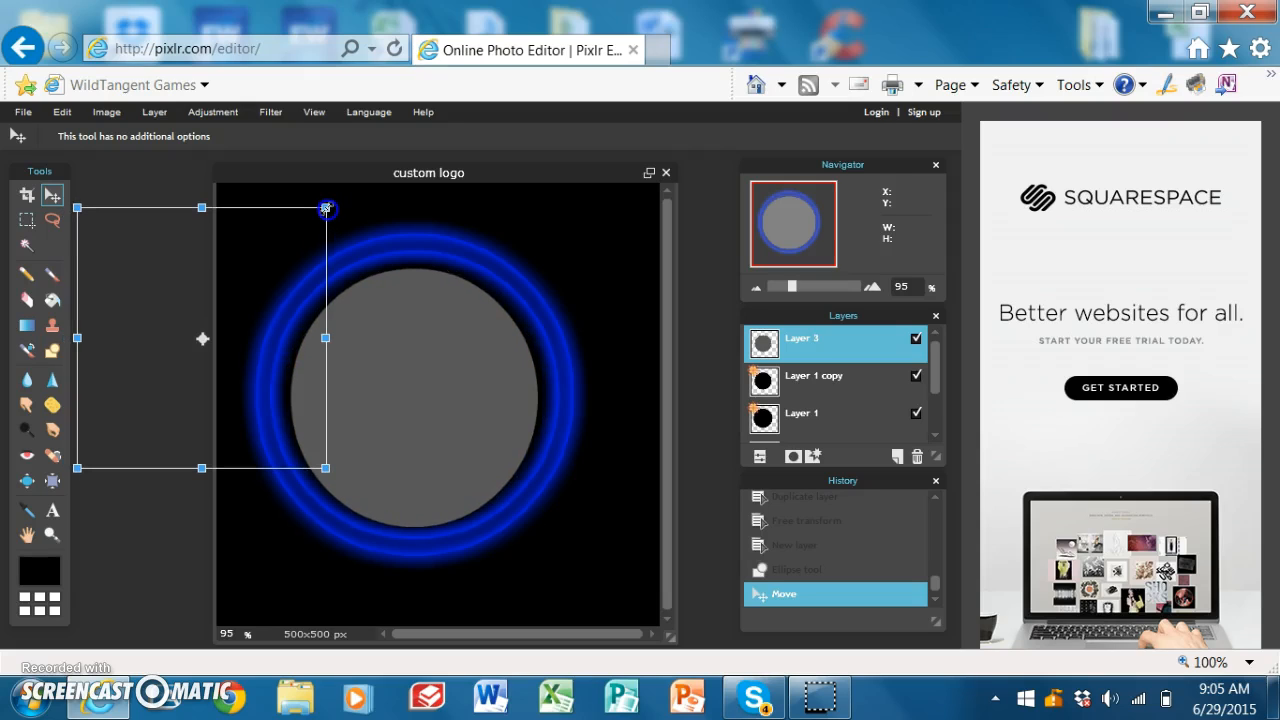
left_click(318, 524)
left_click(416, 402)
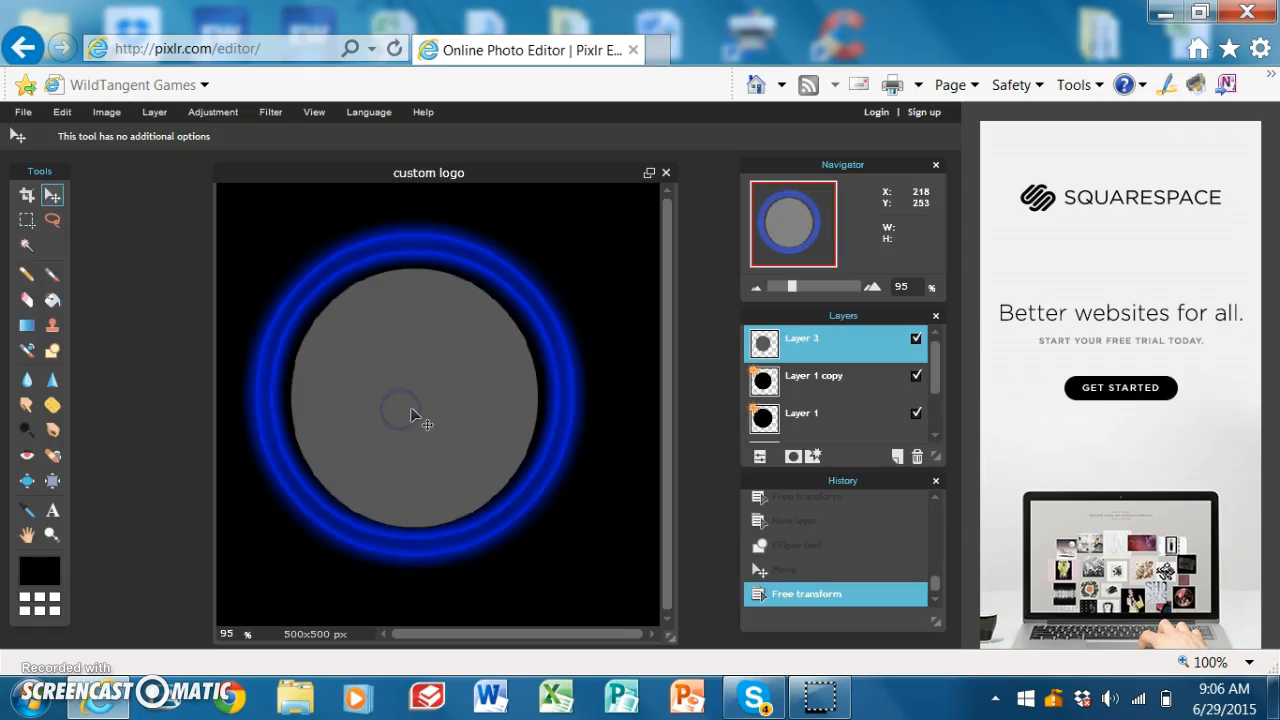
left_click_drag(414, 403, 411, 408)
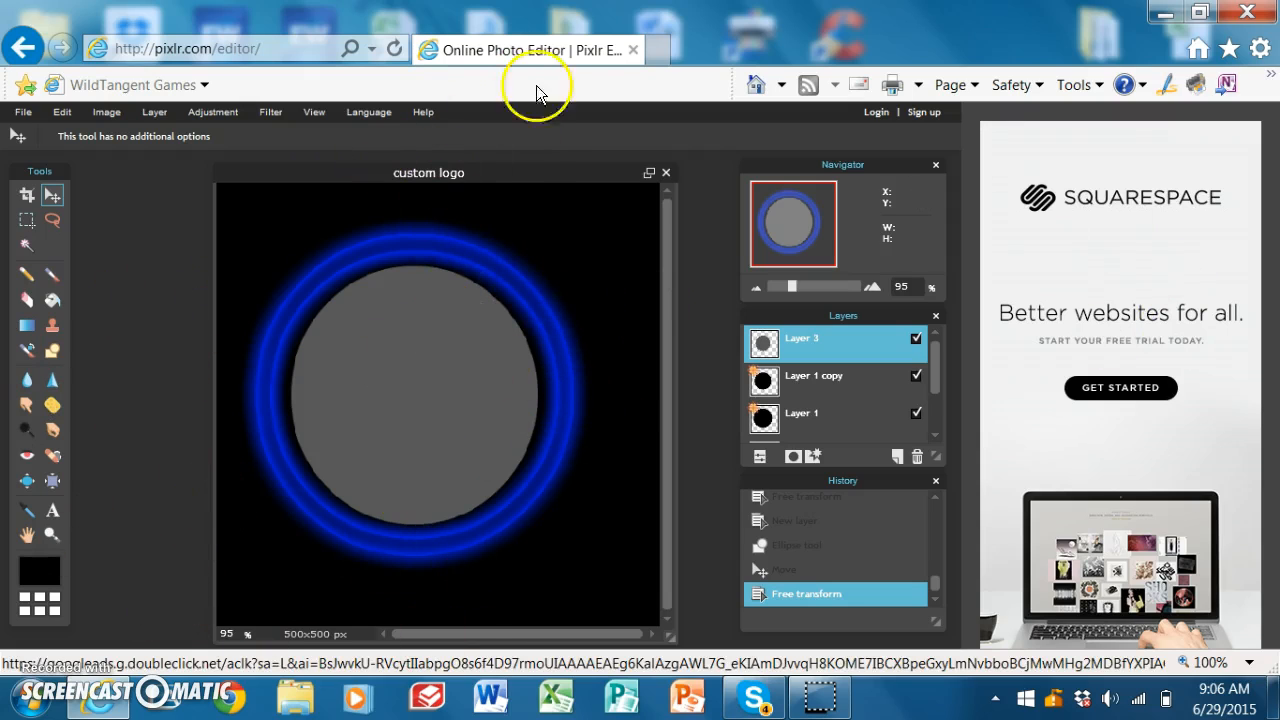
- Open Google Images in a new browser tab
left_click(660, 50)
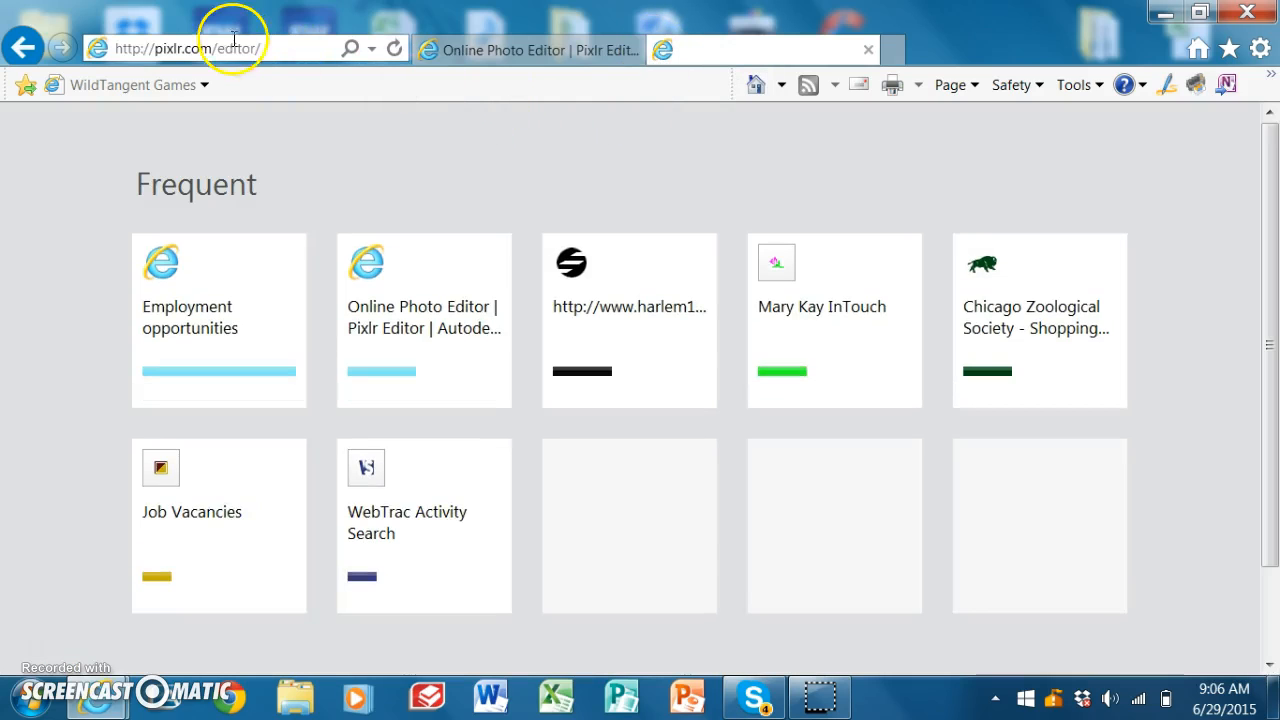
type("goo")
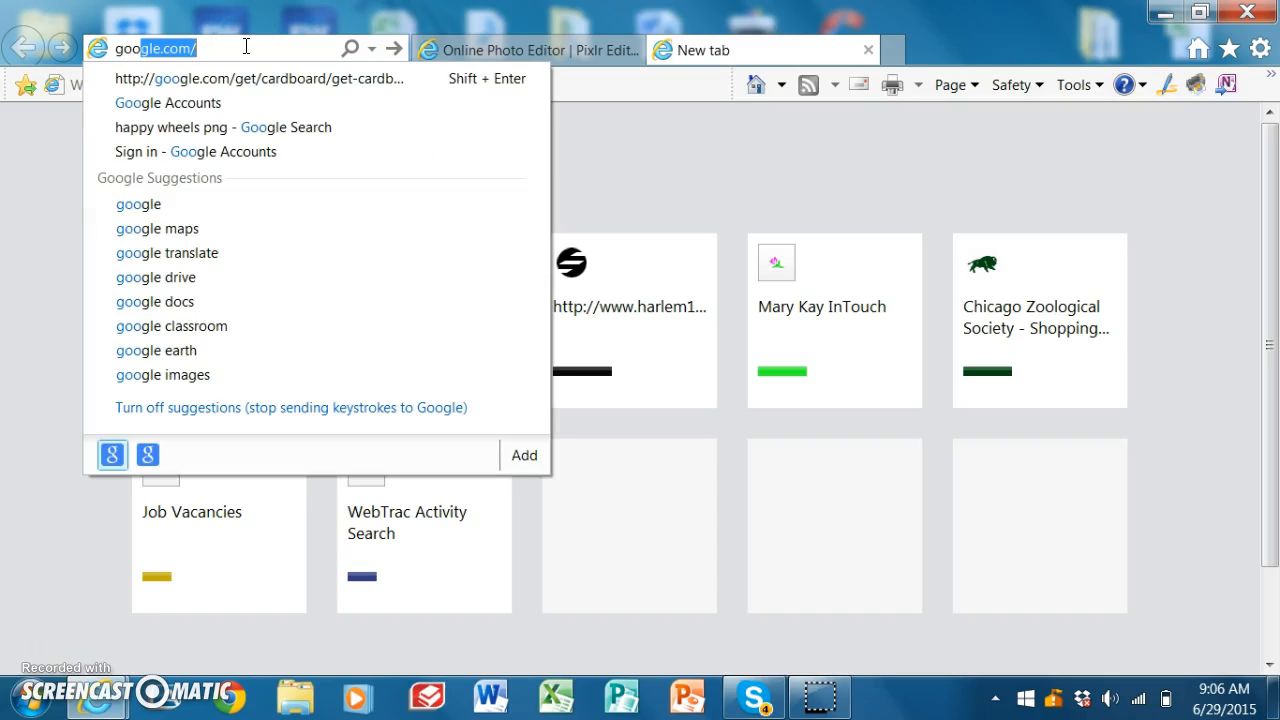
type("gle i")
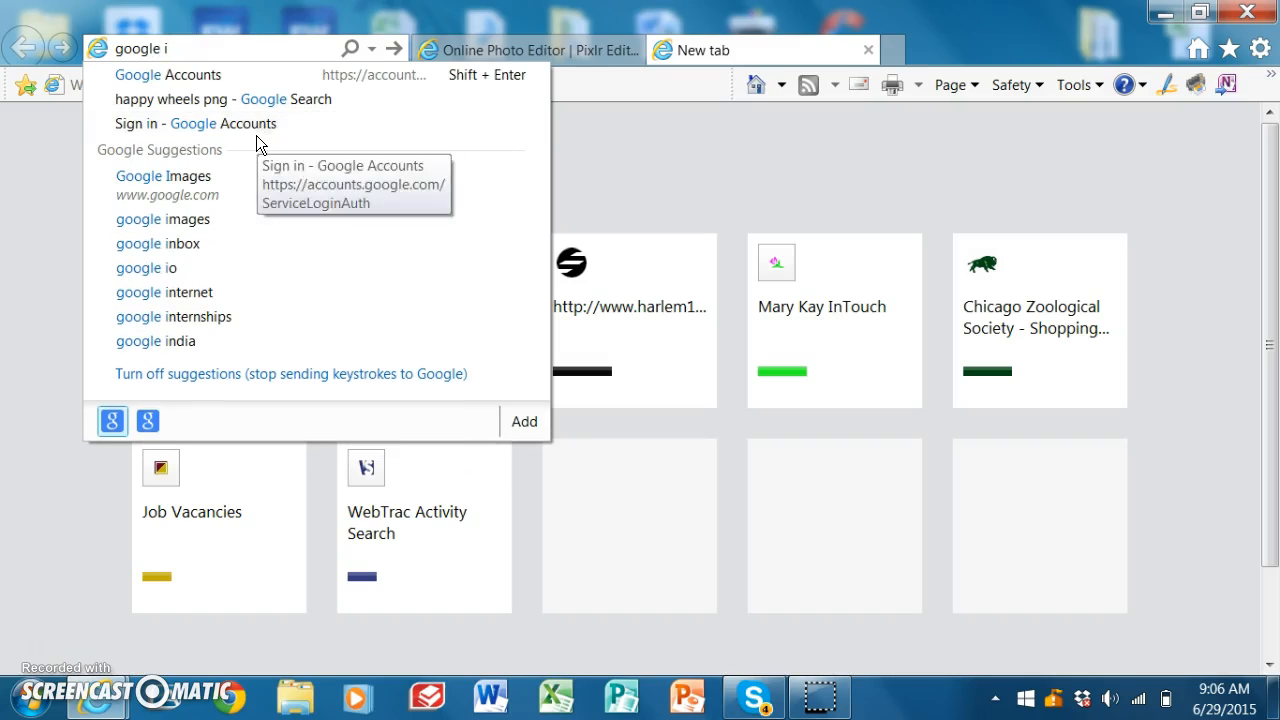
left_click(246, 178)
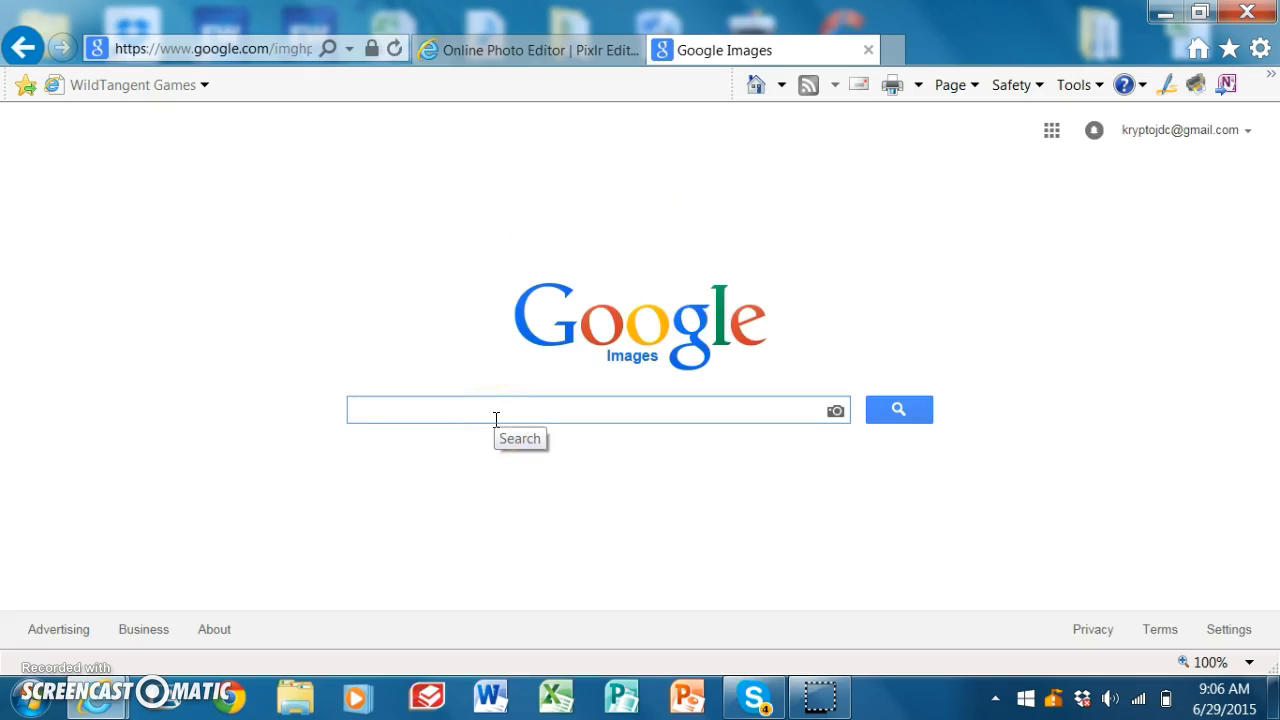
- Search Google Images for "blue k"
type("bl")
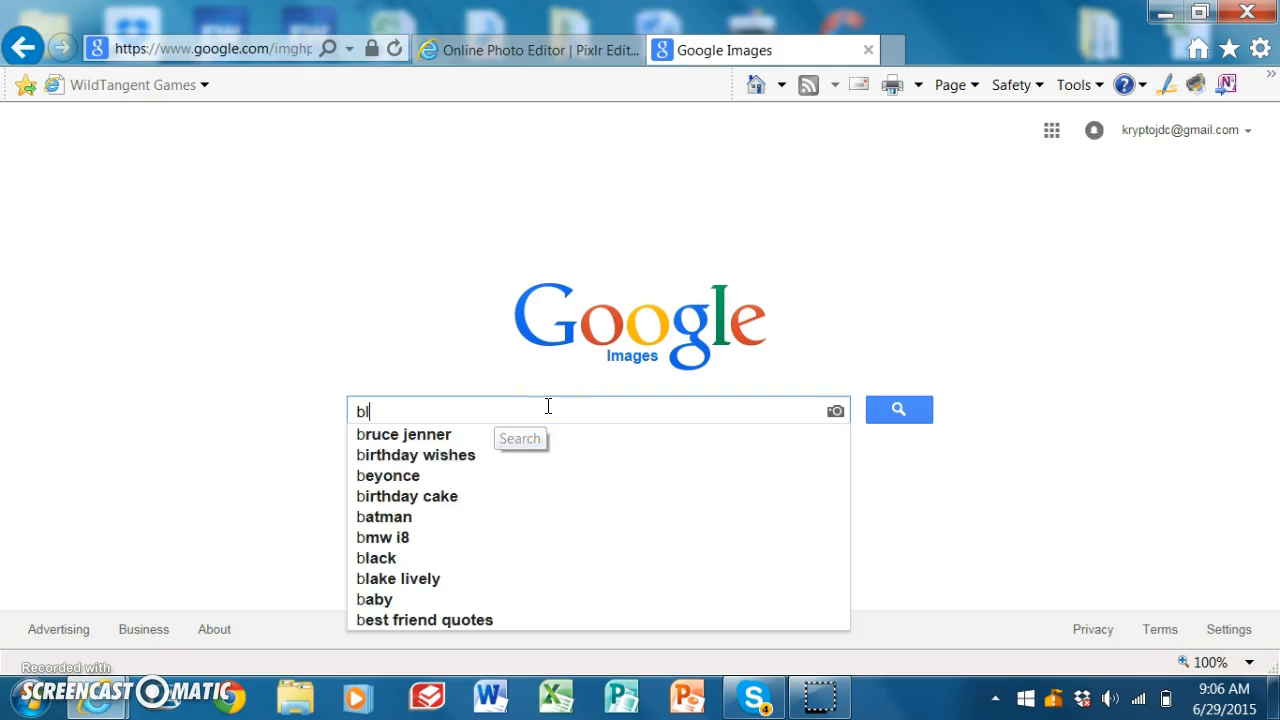
type("ue k")
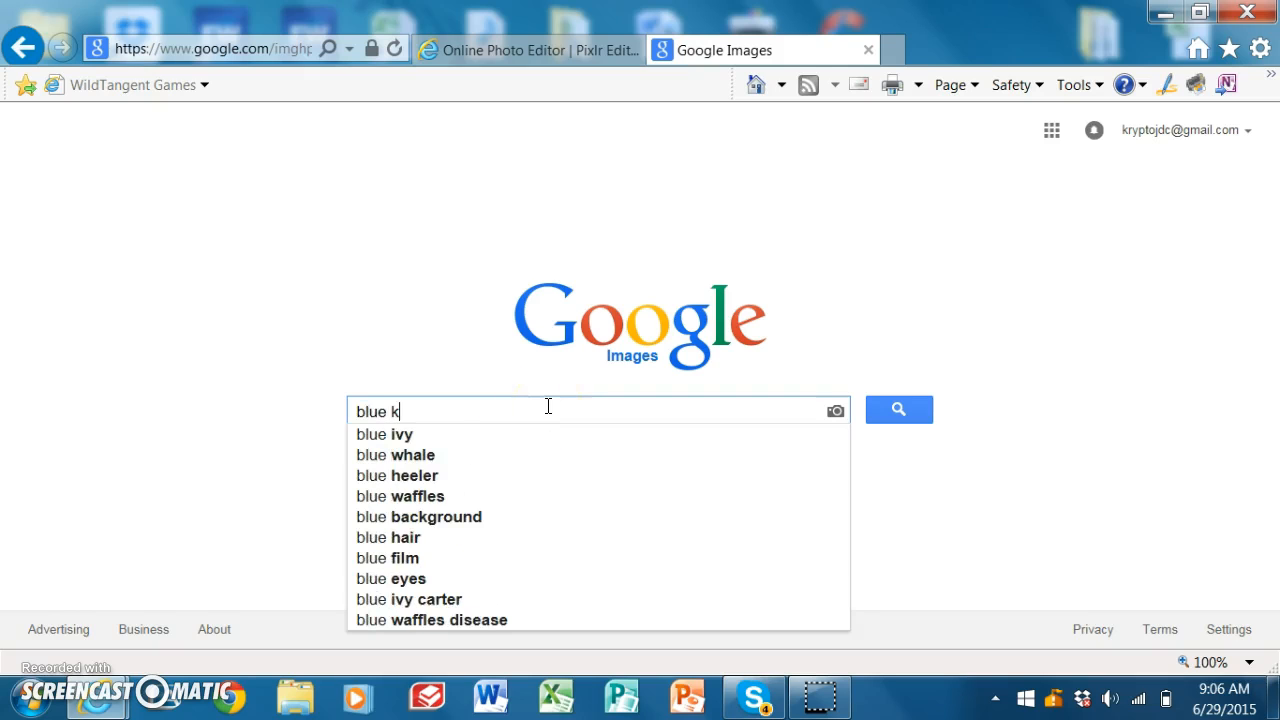
left_click(921, 418)
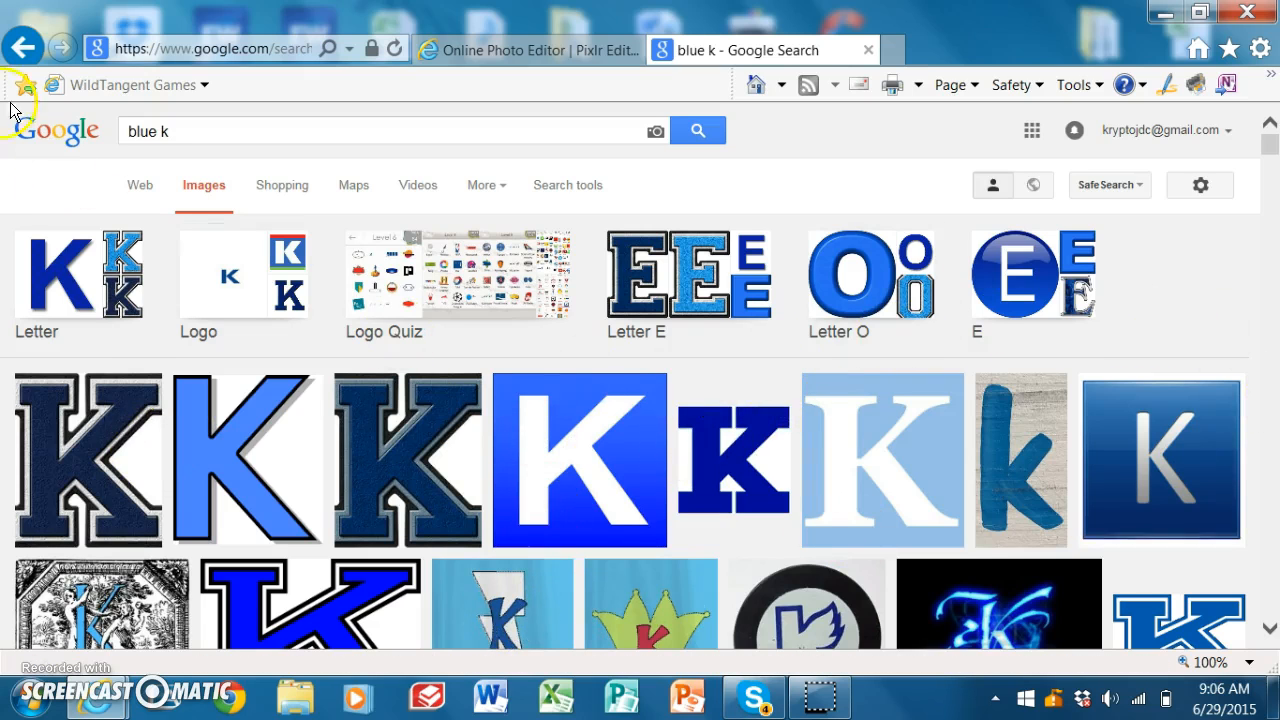
- Look through the image results for a suitable blue letter K, preview the glossy blue one on a white background, and close the preview
scroll(629, 386, "down", 3)
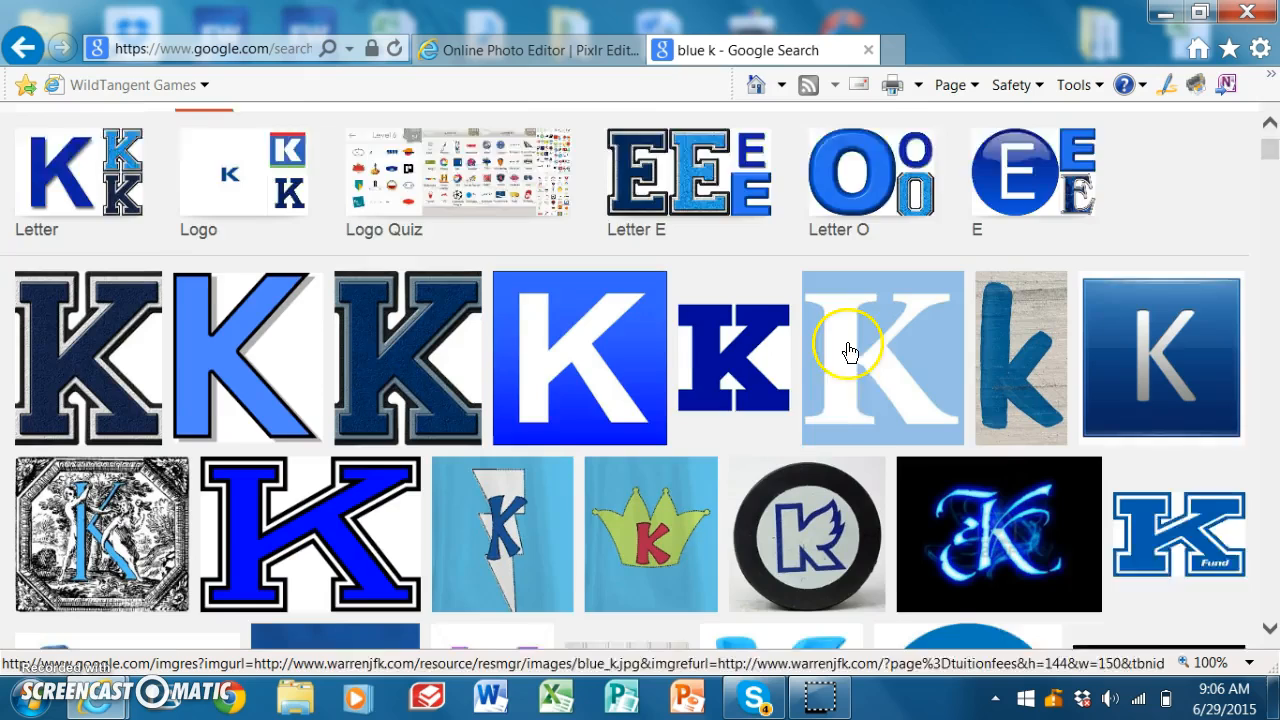
scroll(231, 430, "down", 1)
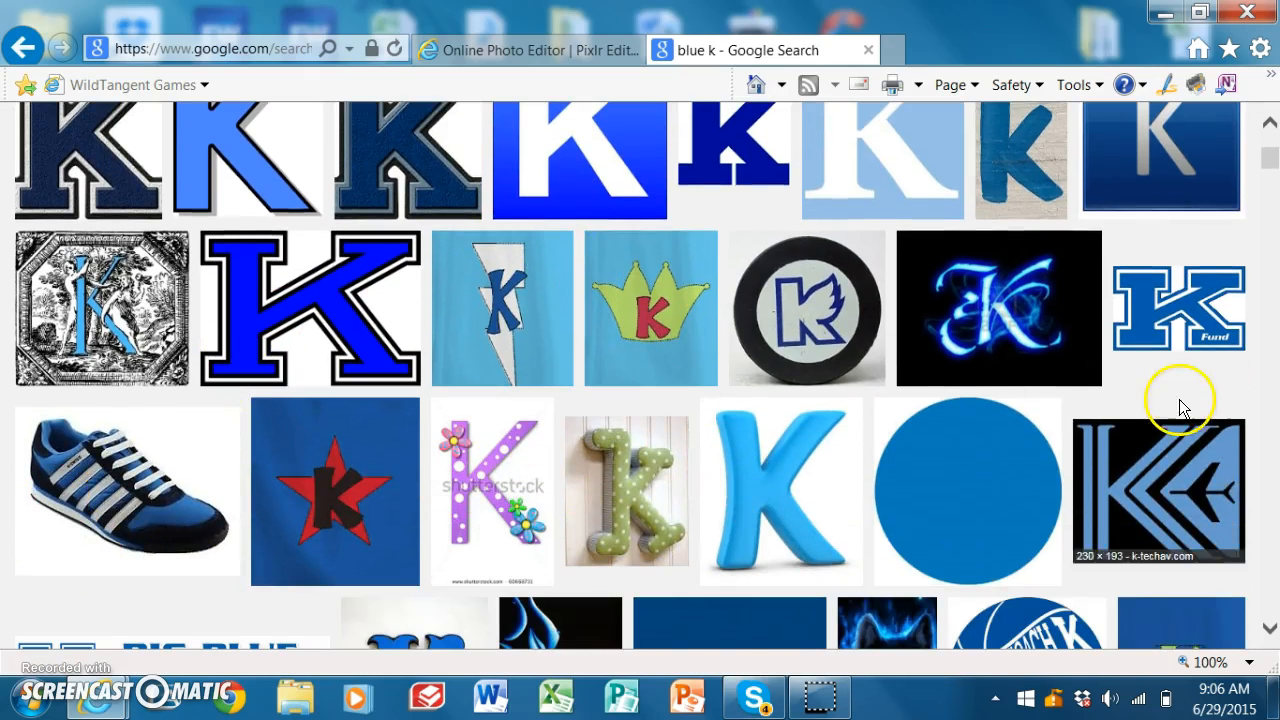
scroll(600, 380, "up", 1)
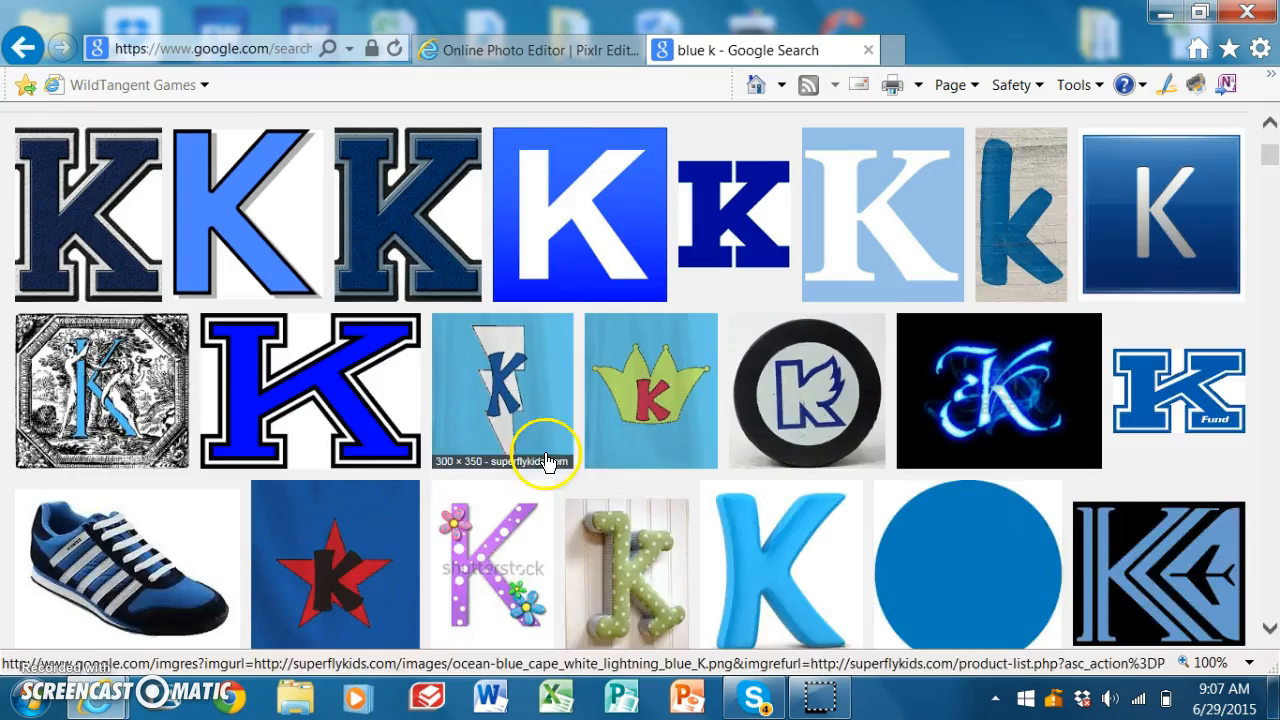
scroll(600, 460, "up", 3)
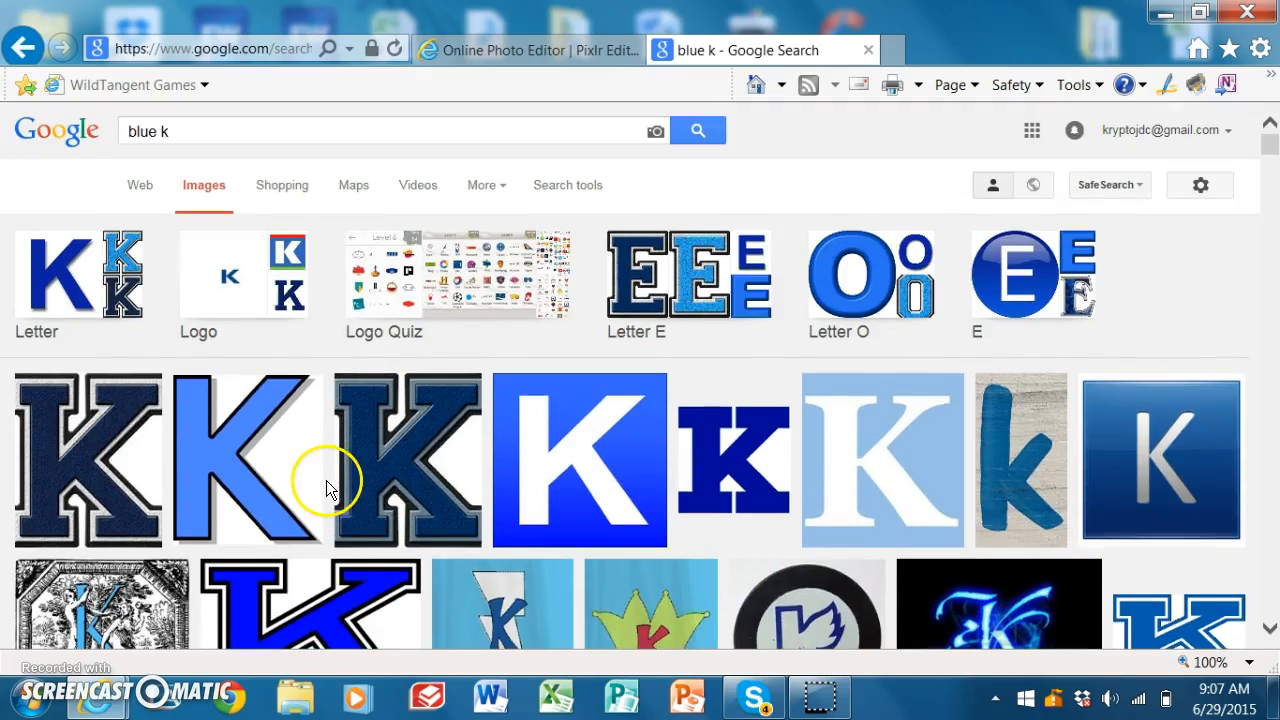
scroll(323, 483, "down", 3)
scroll(745, 535, "down", 8)
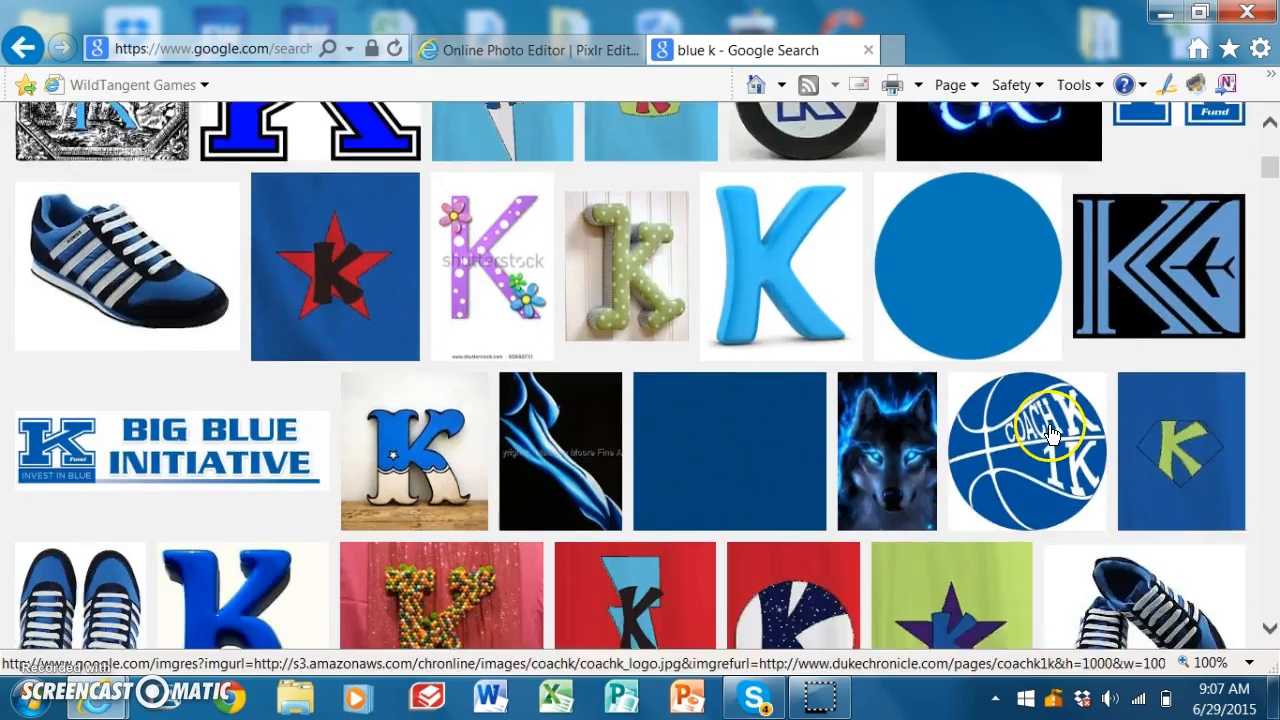
scroll(230, 490, "down", 1)
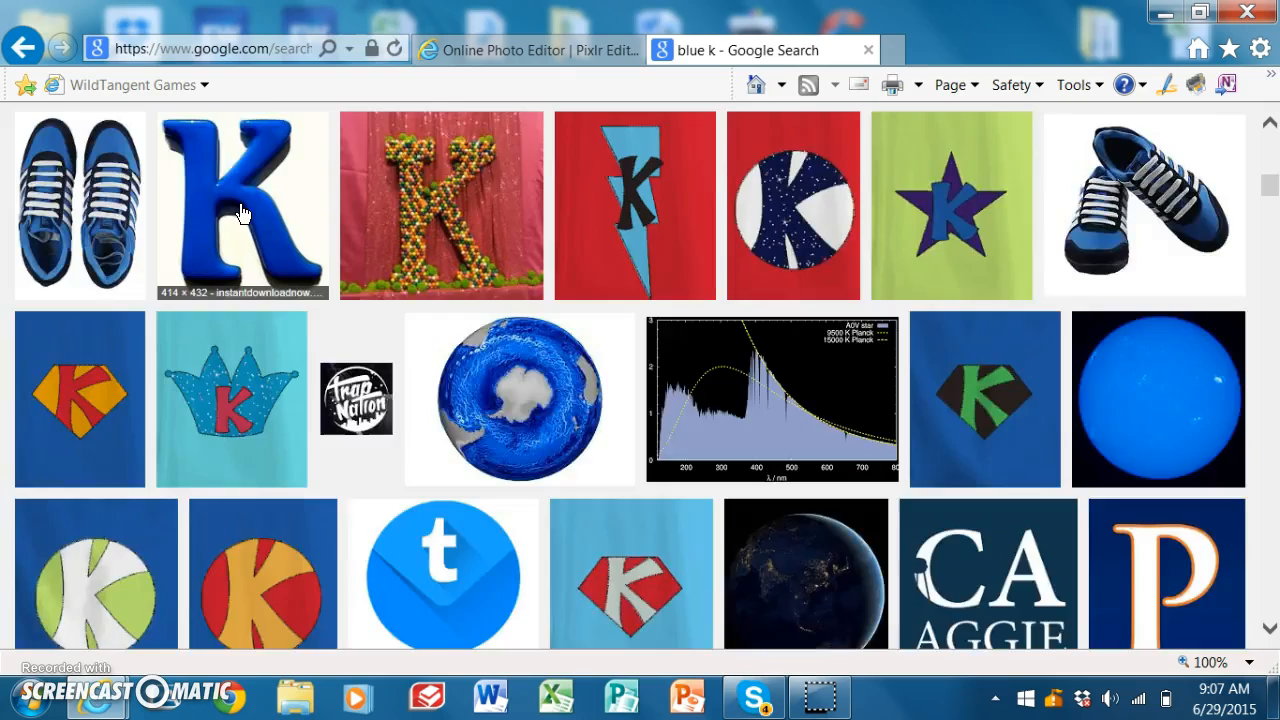
left_click(238, 205)
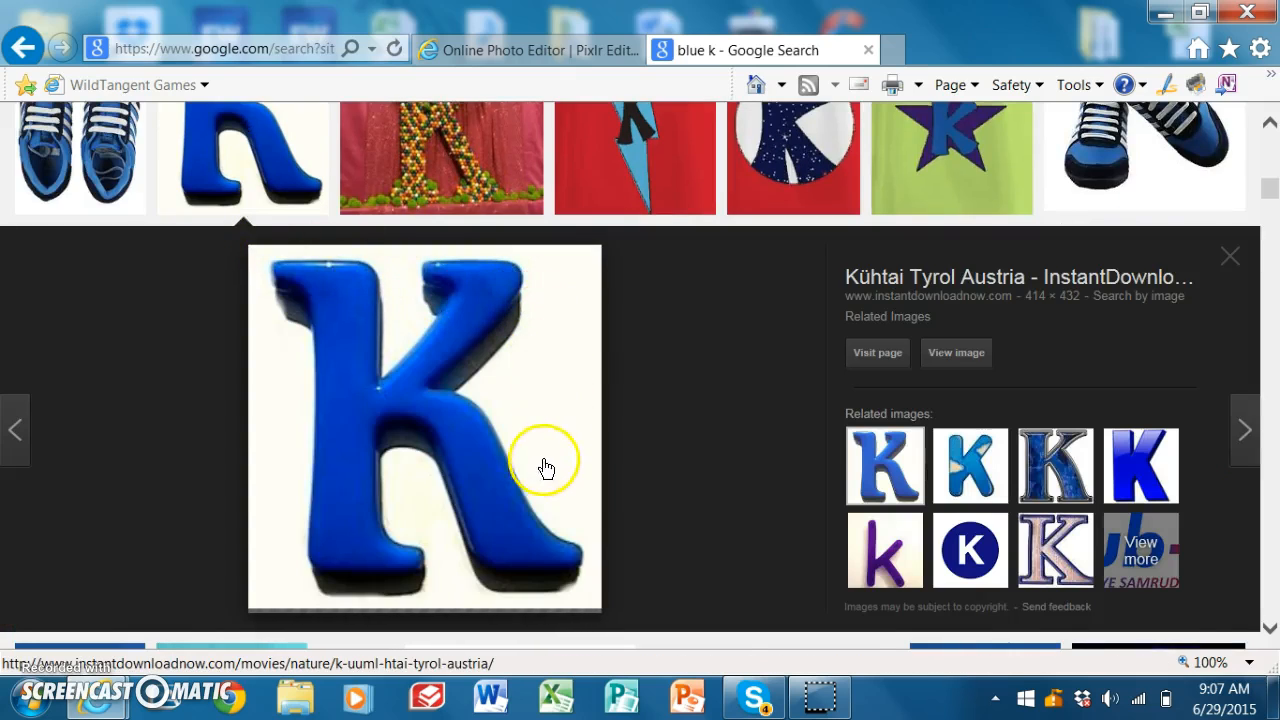
left_click(1230, 257)
scroll(607, 390, "up", 4)
scroll(607, 387, "up", 6)
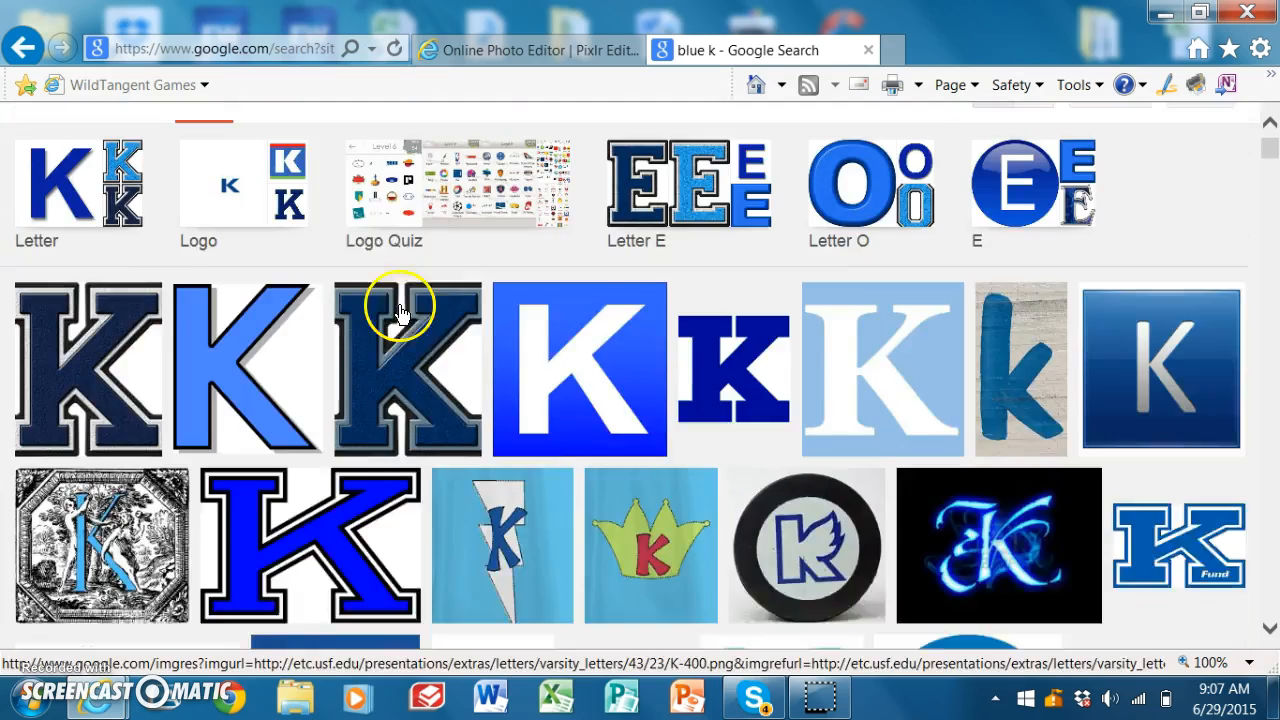
- Refine the image search to "blue k png" and look through the results for a usable letter K
left_click(285, 139)
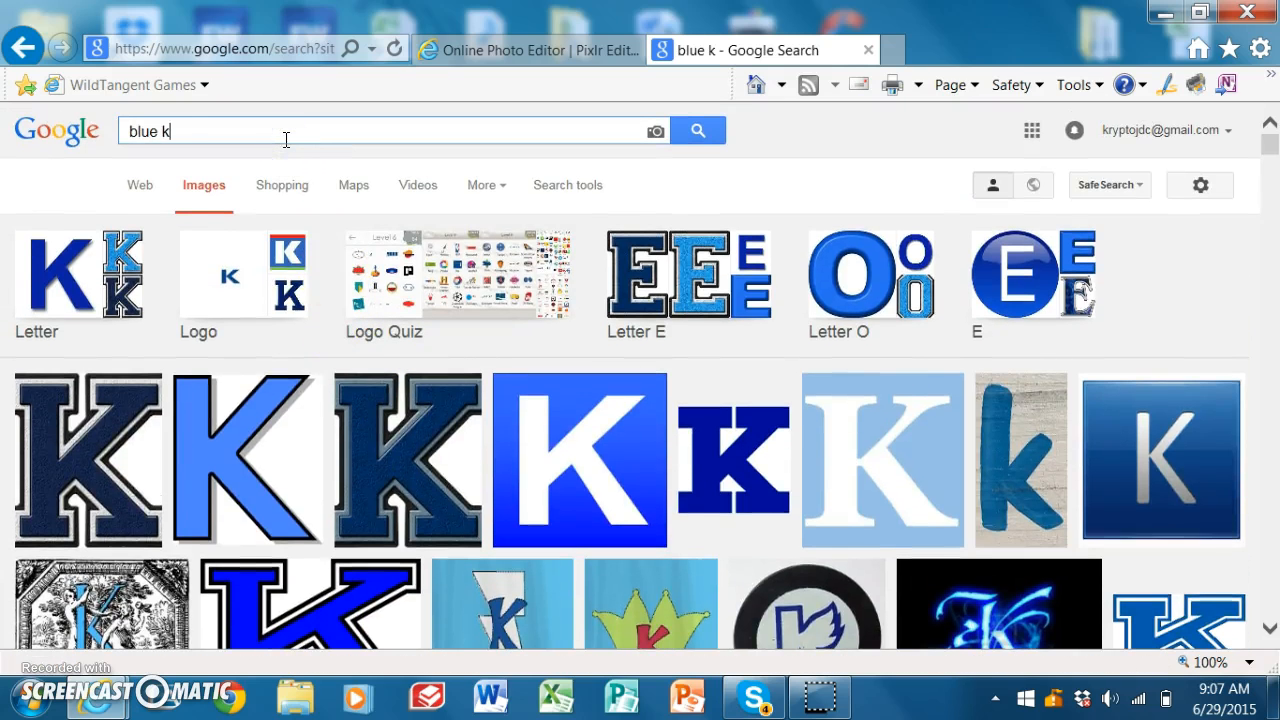
type("png")
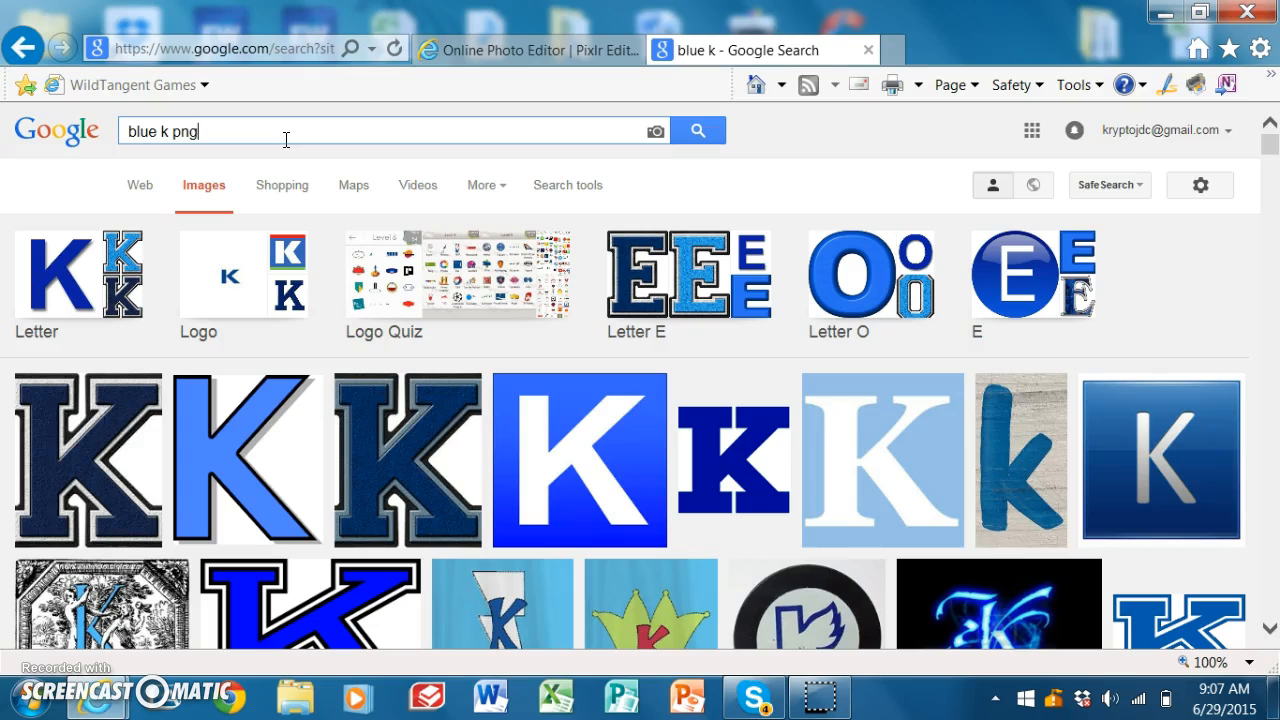
left_click(288, 310)
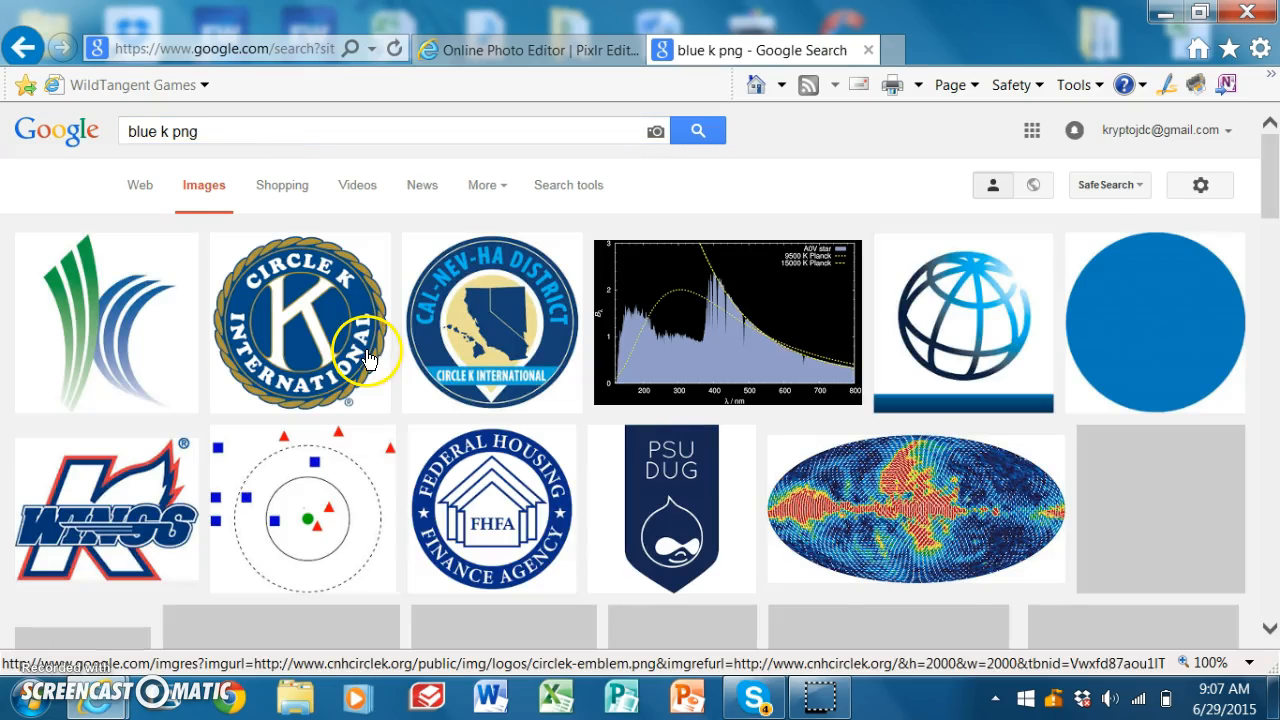
scroll(743, 357, "down", 5)
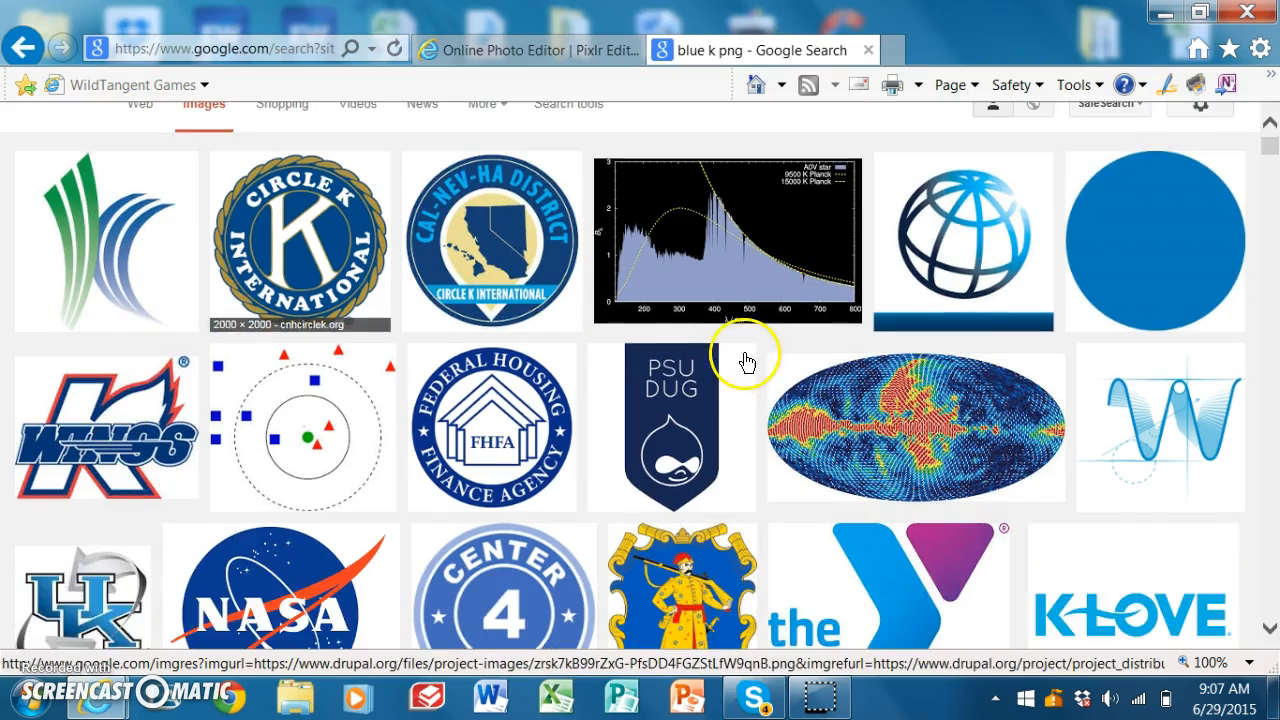
scroll(440, 455, "down", 2)
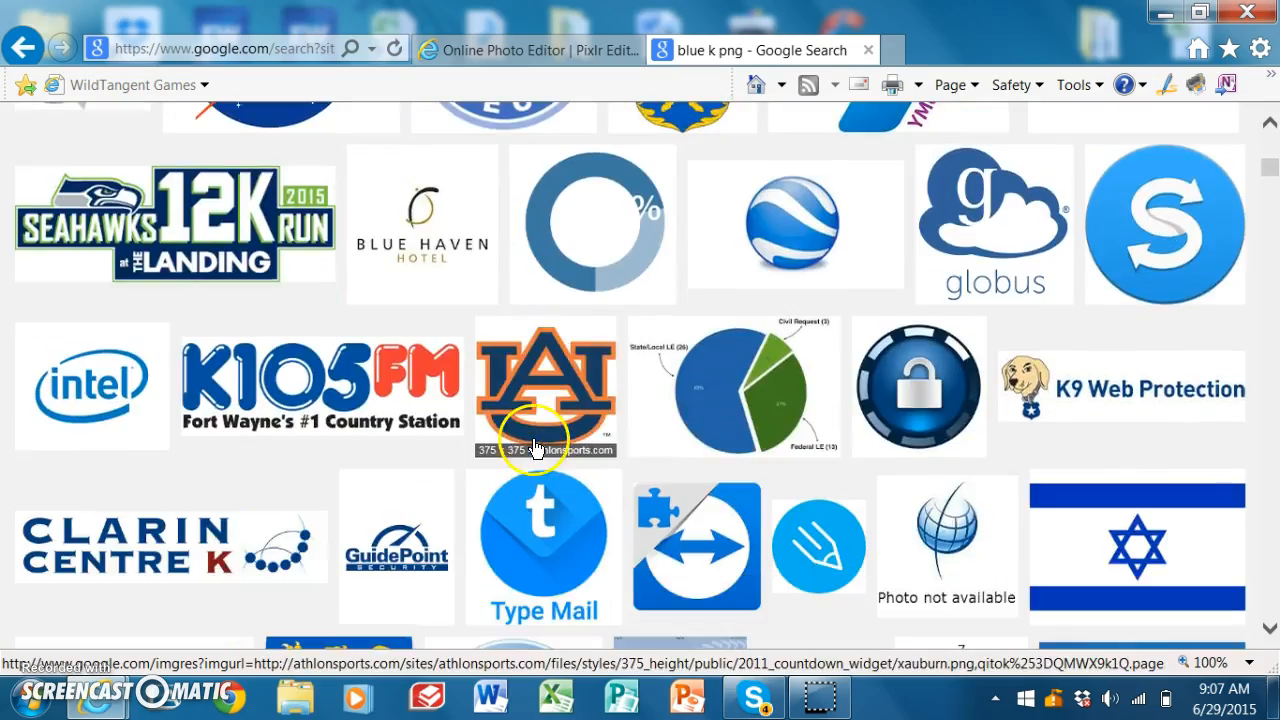
scroll(528, 428, "up", 7)
scroll(80, 357, "down", 5)
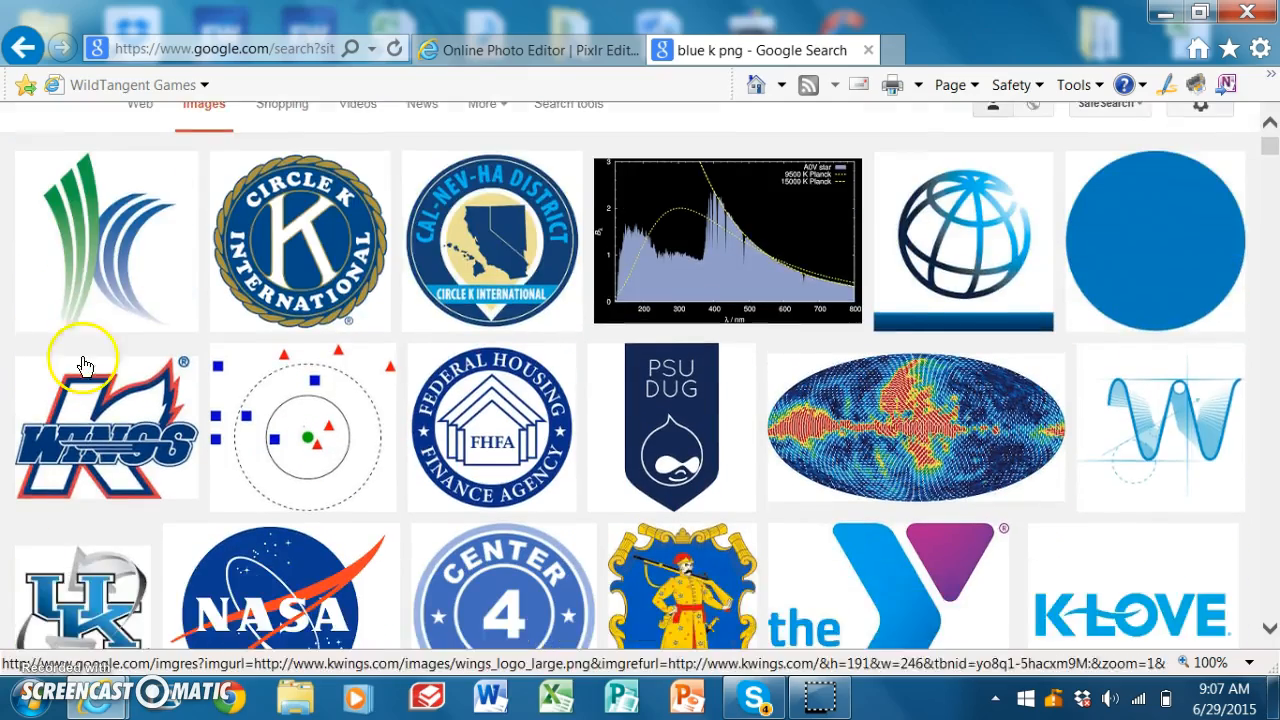
scroll(1003, 453, "down", 7)
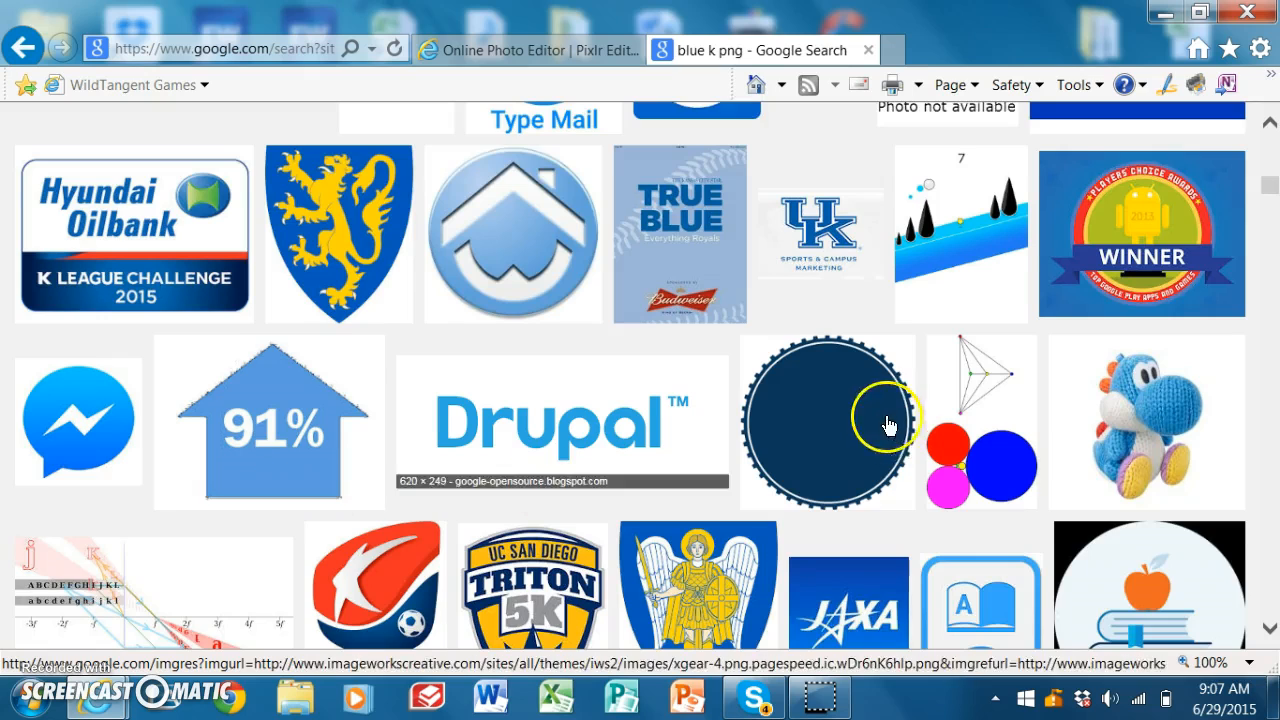
scroll(886, 423, "down", 1)
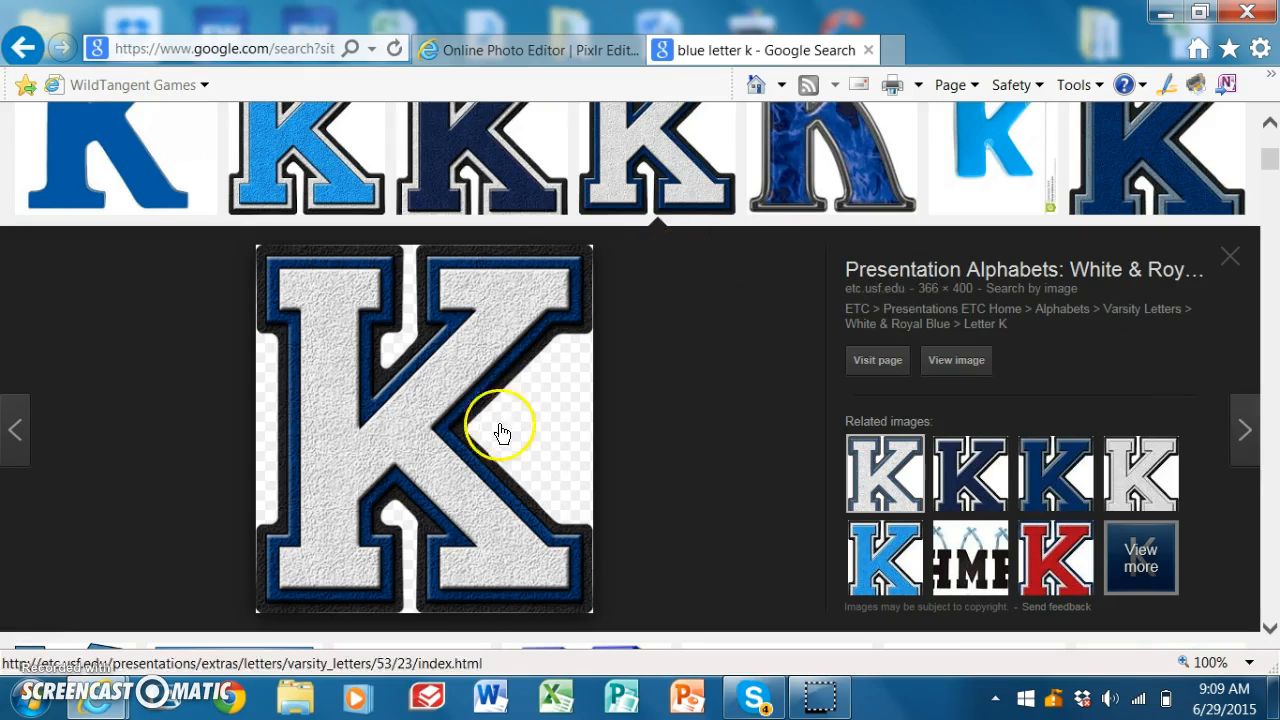
- Compare the related varsity letter K images and settle on the preview of the navy blue K with the white outline
left_click(956, 470)
left_click(960, 478)
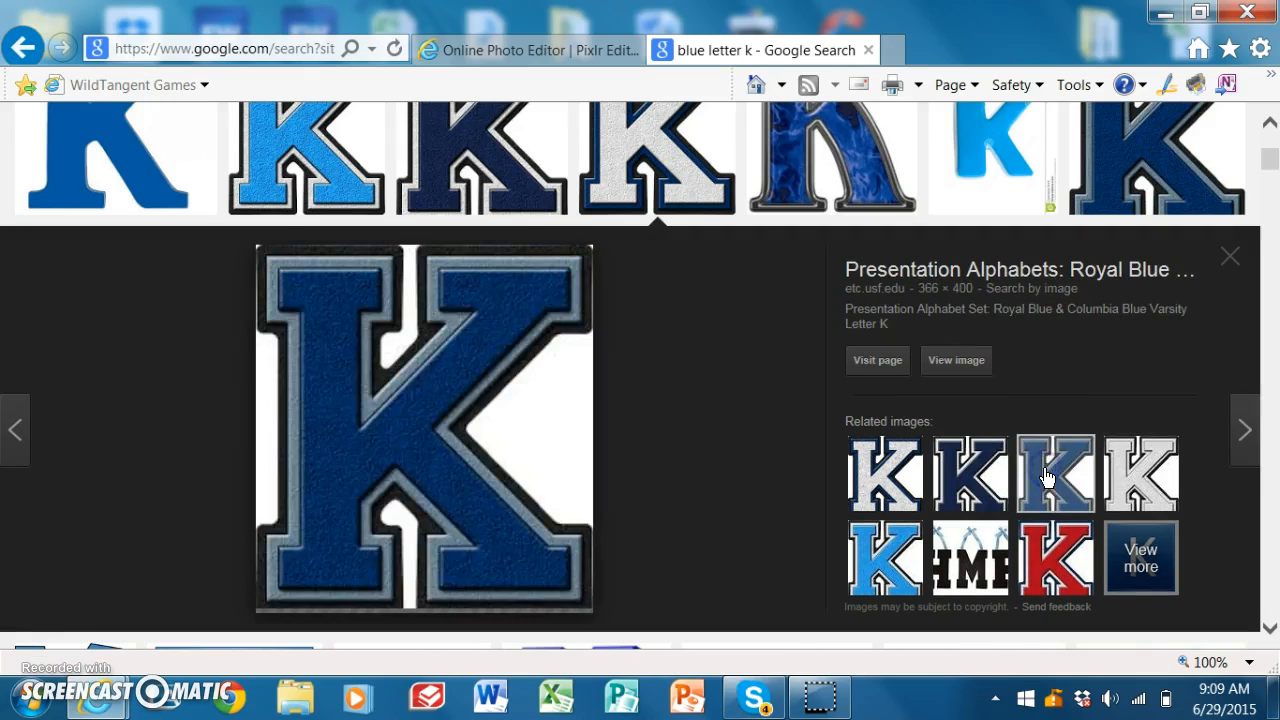
left_click(965, 494)
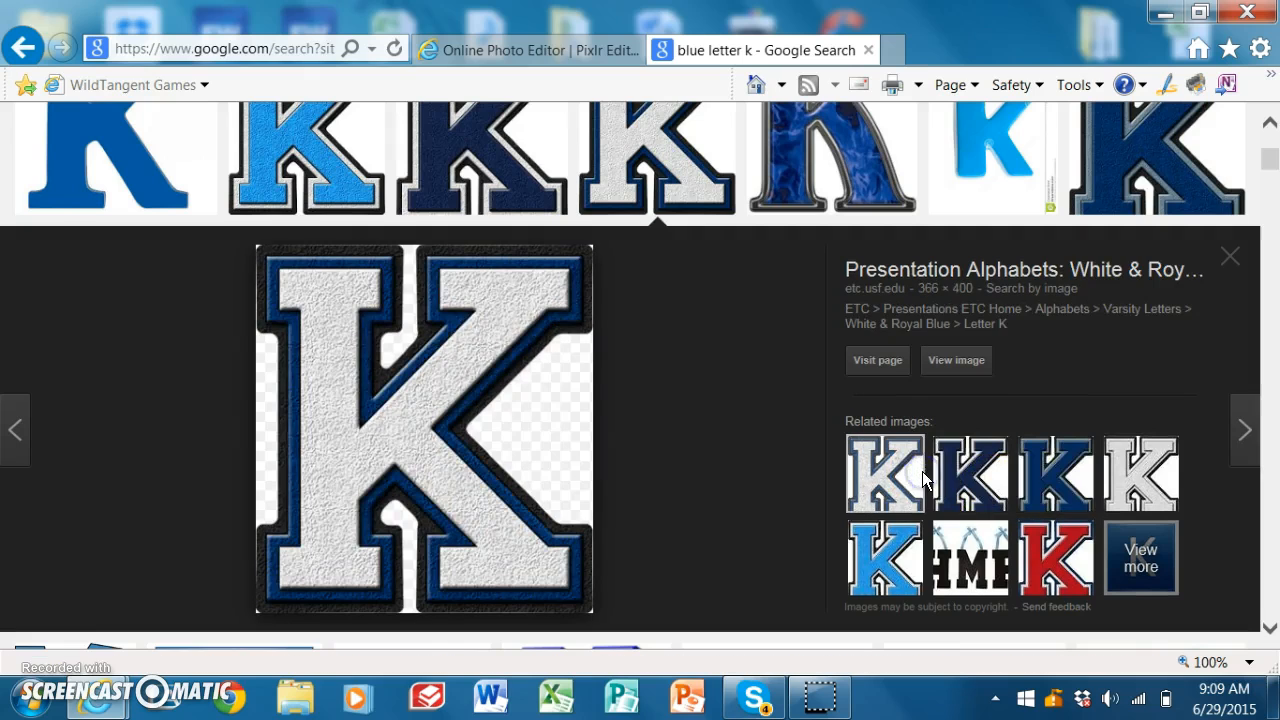
left_click(970, 480)
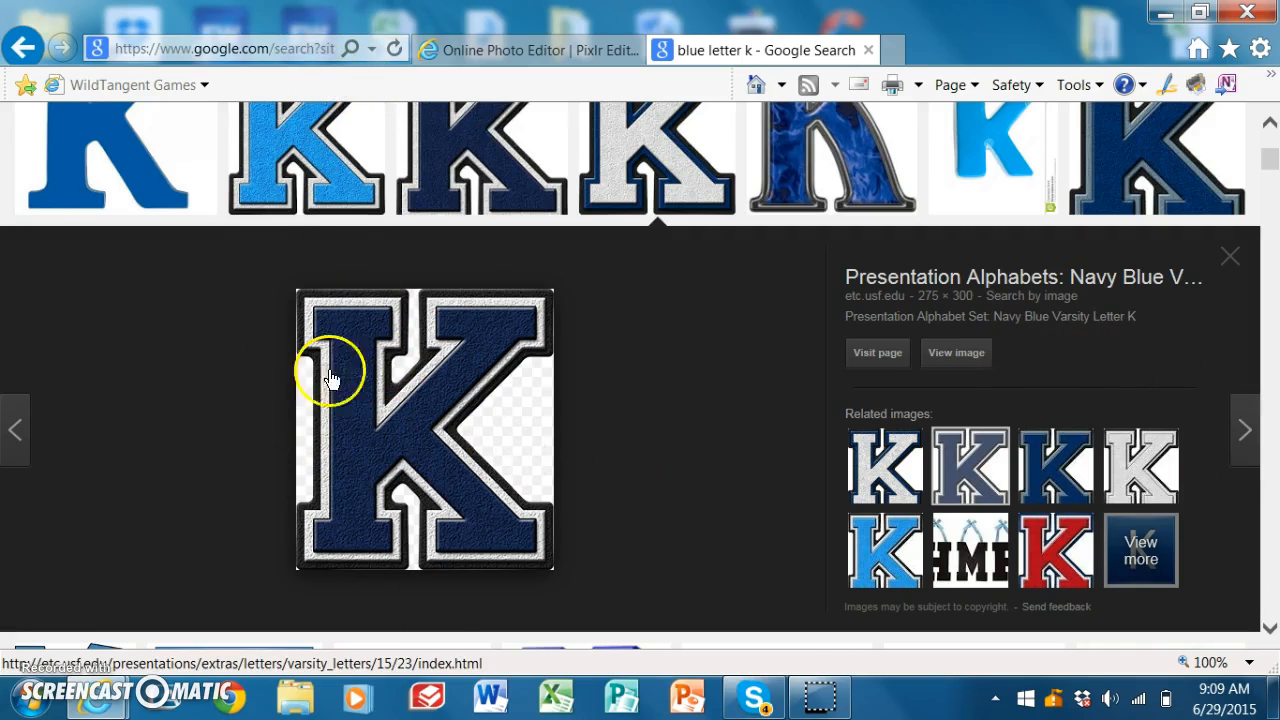
- Save the navy blue K image as the PNG file k-300 in the Pictures library's Sample Pictures folder, replacing the existing file
right_click(393, 432)
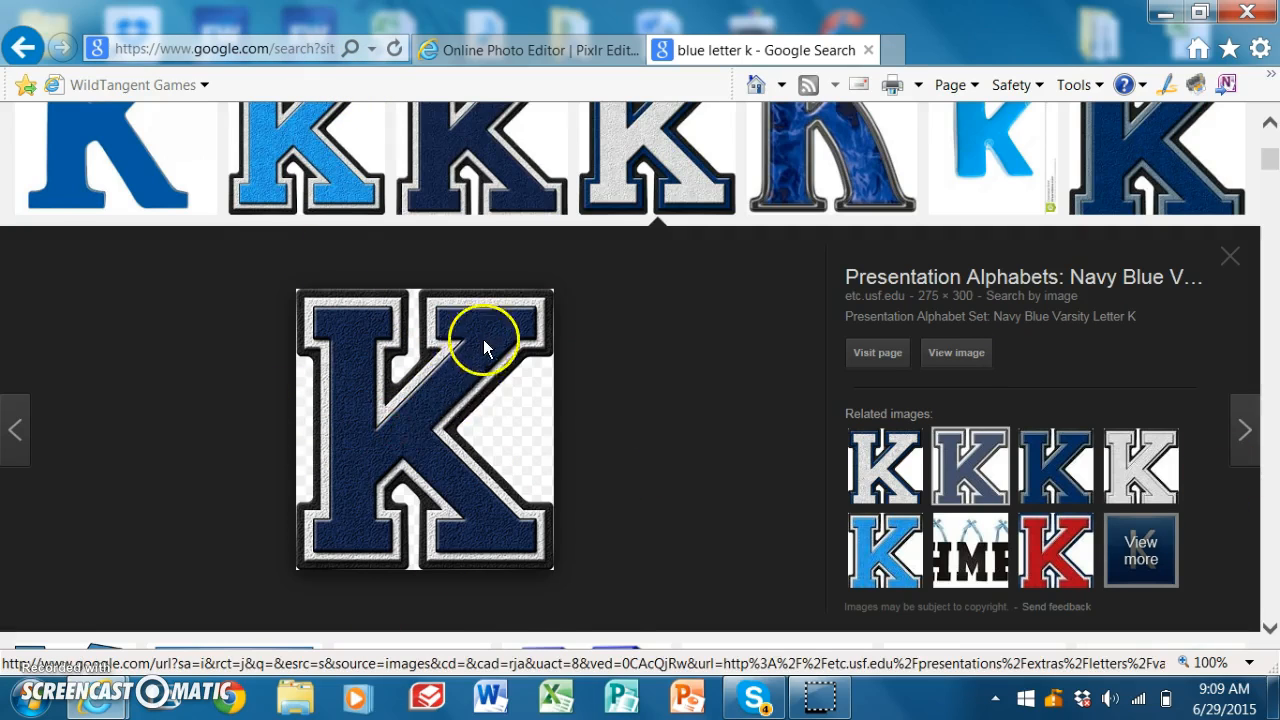
left_click(480, 312)
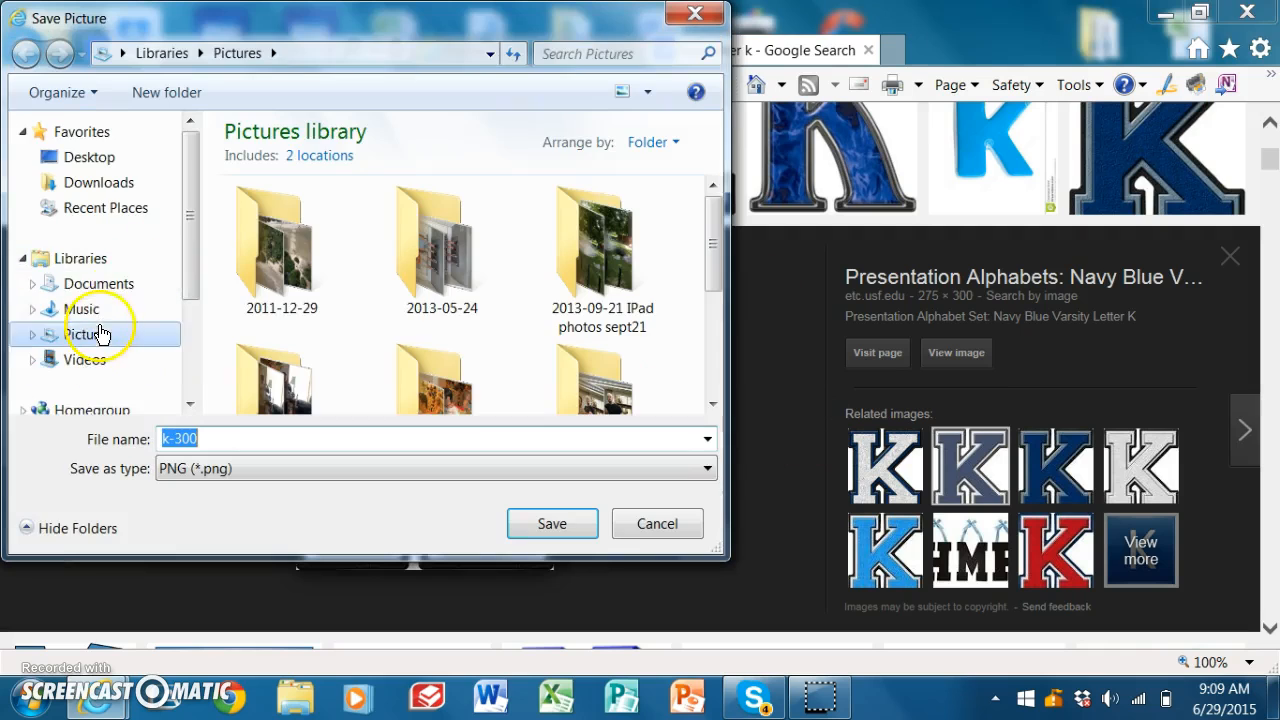
left_click(94, 334)
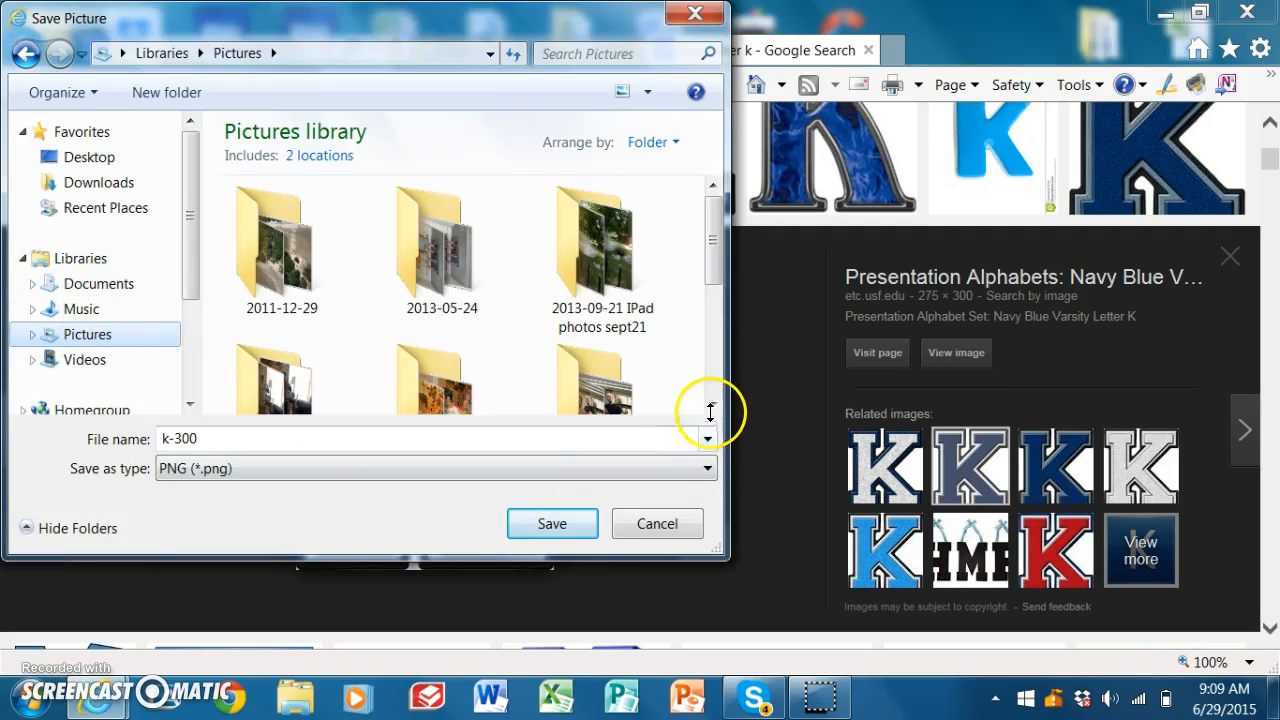
scroll(712, 408, "down", 3)
double_click(426, 306)
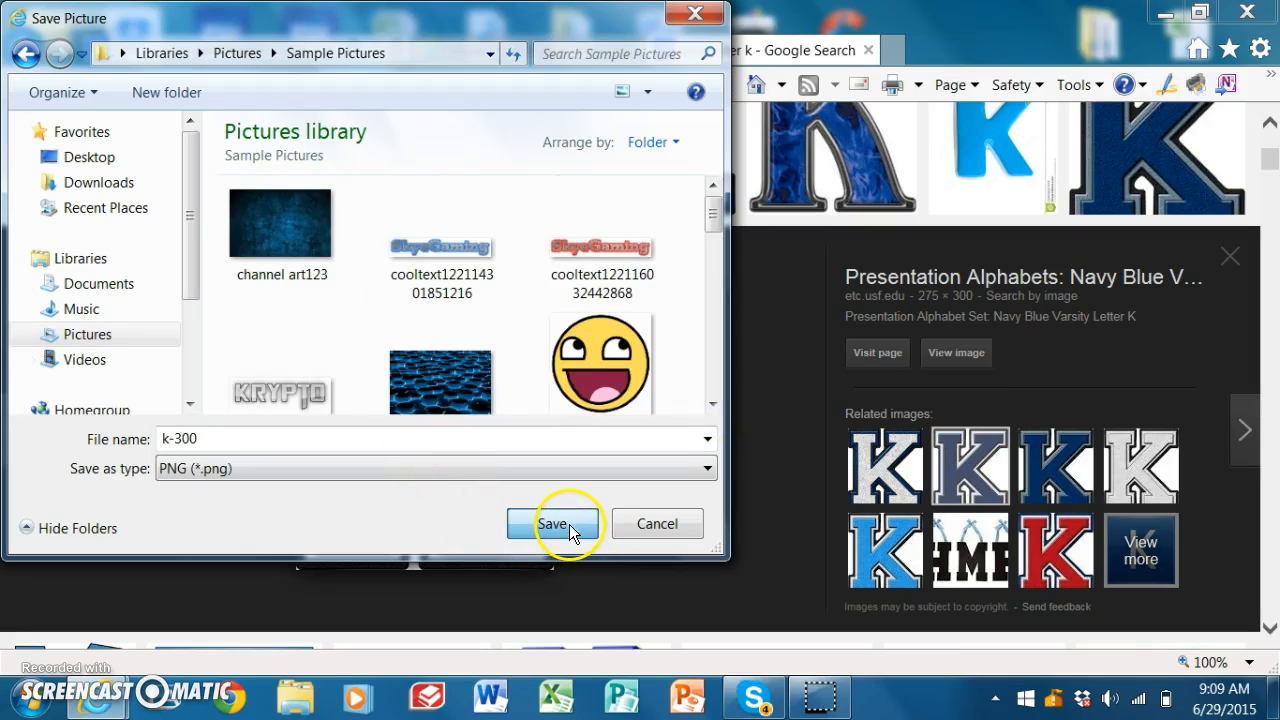
left_click(552, 524)
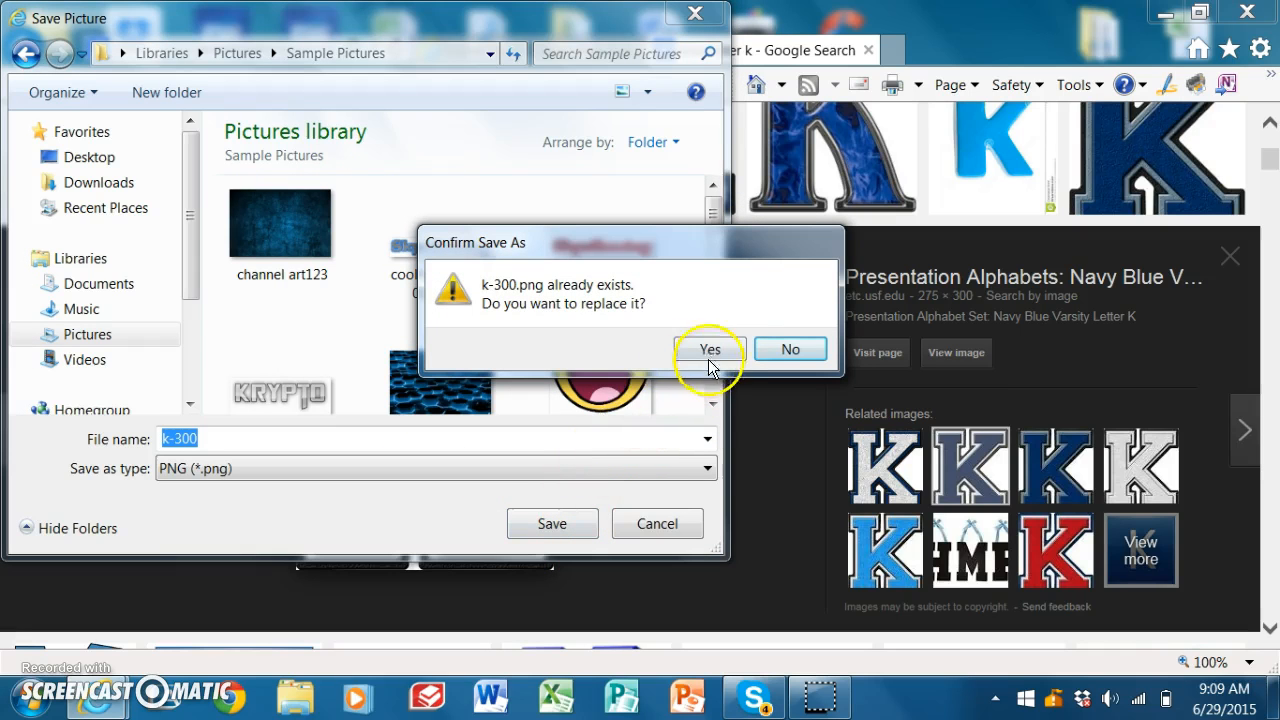
left_click(735, 348)
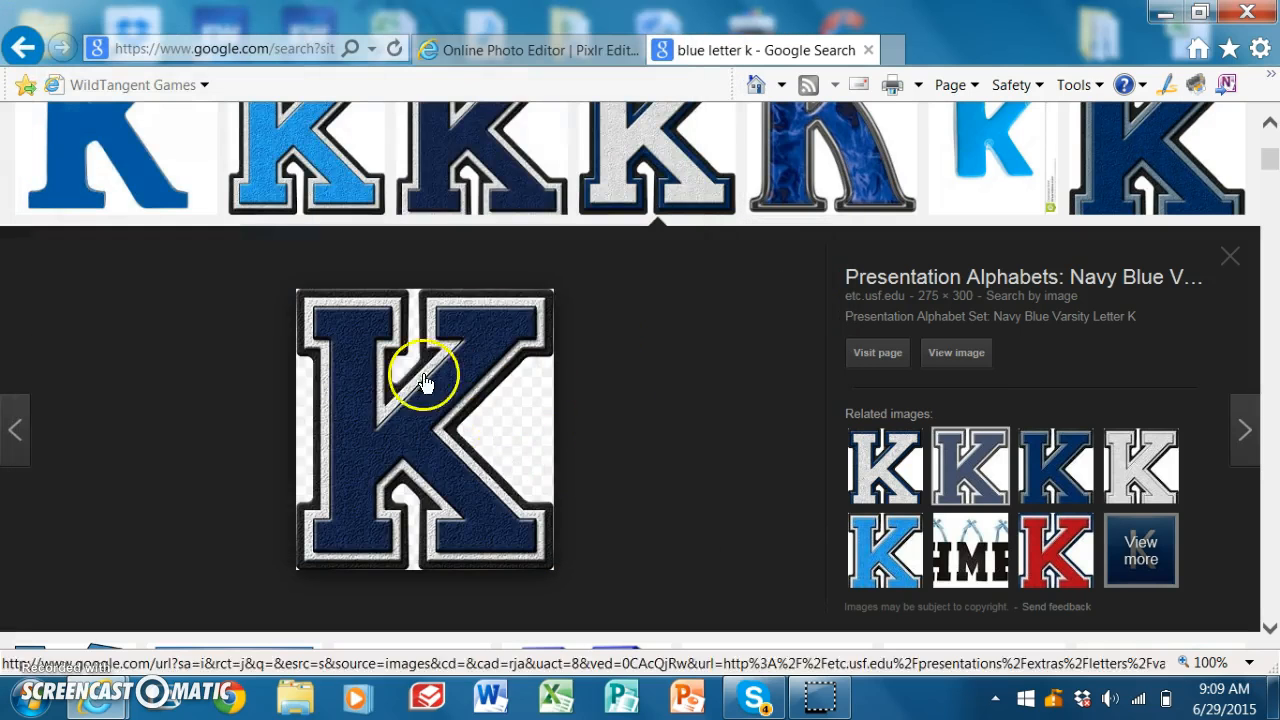
scroll(570, 510, "up", 5)
scroll(556, 527, "down", 4)
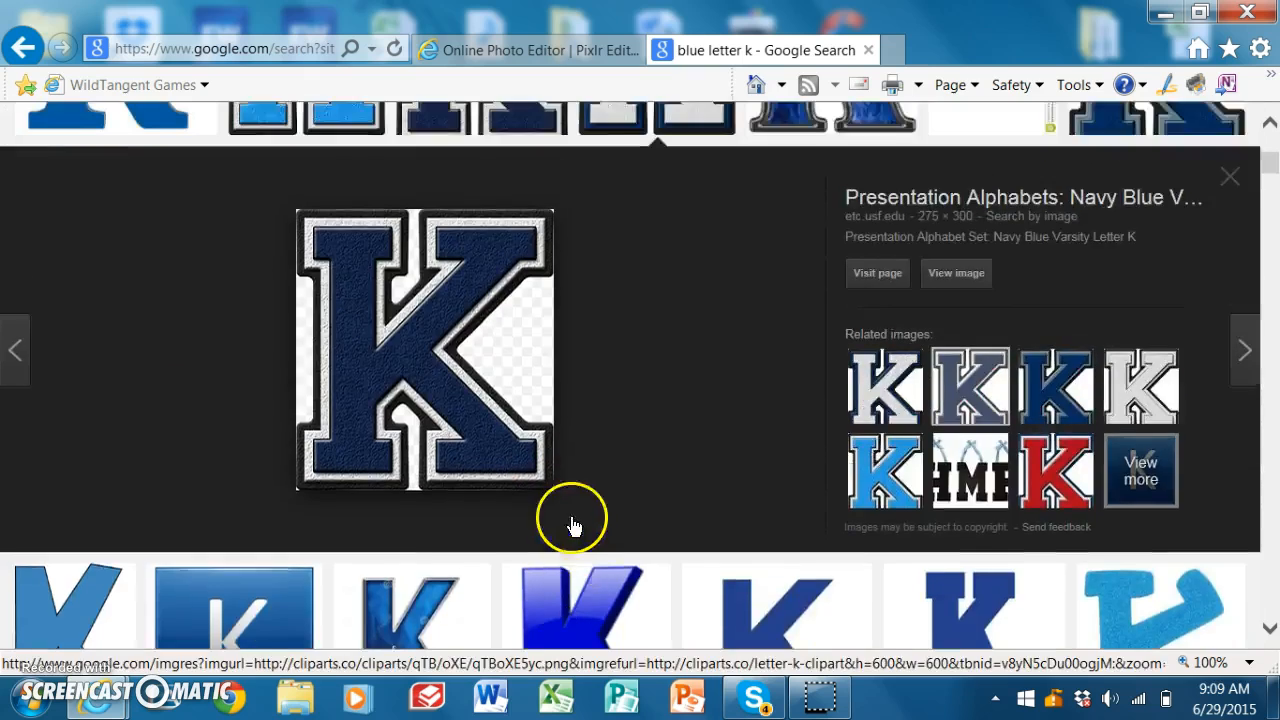
scroll(571, 523, "up", 2)
- Switch back to Pixlr Editor and open the k-300 image from the Sample Pictures folder in the Pictures library
left_click(487, 52)
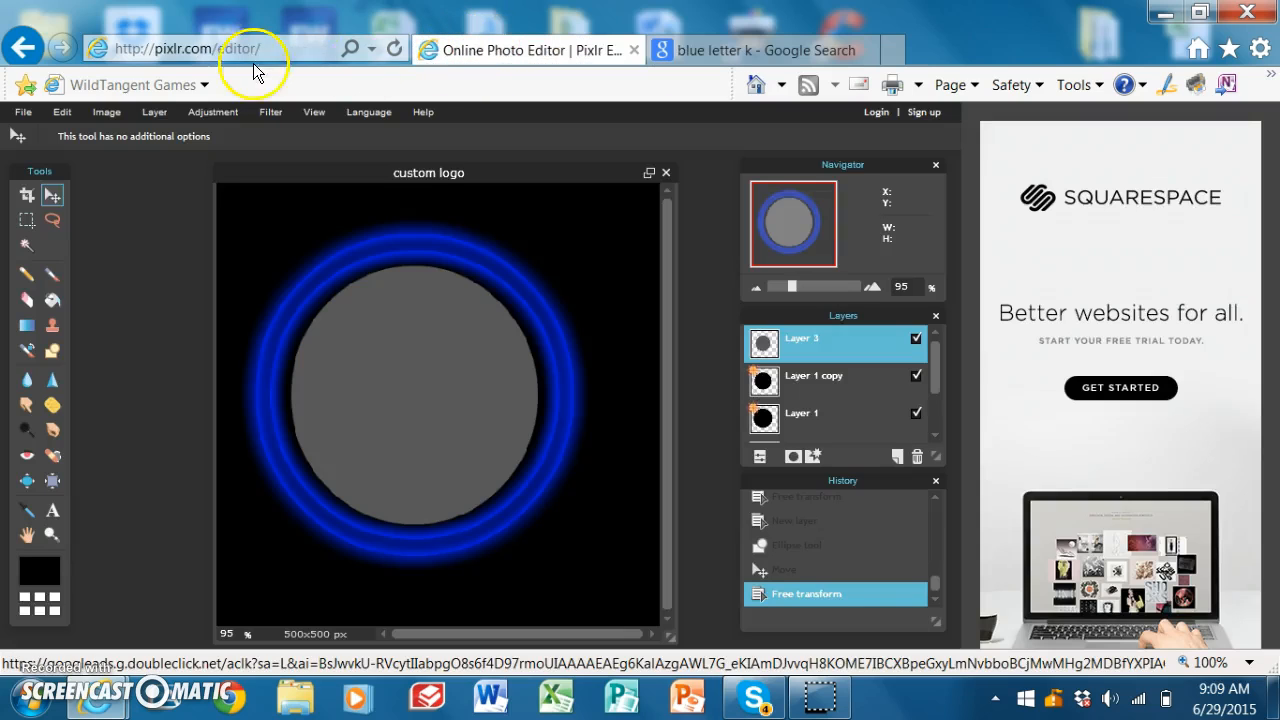
left_click(17, 112)
left_click(64, 157)
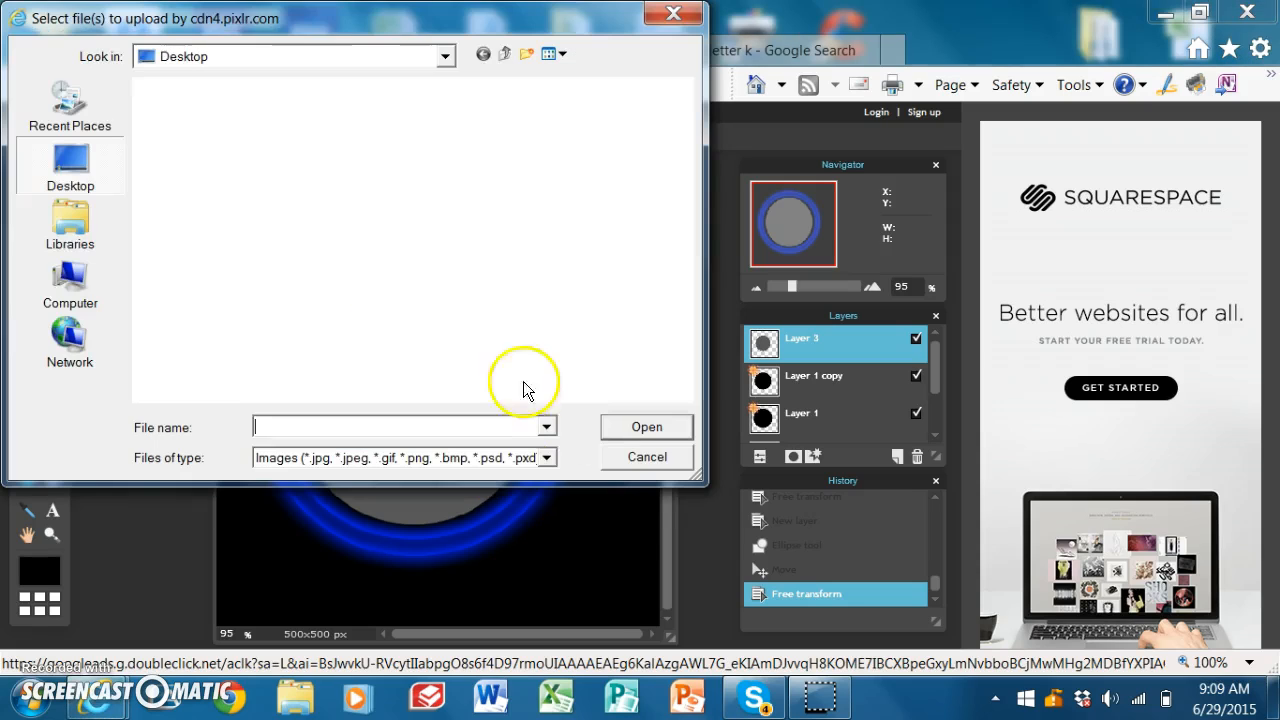
left_click(66, 222)
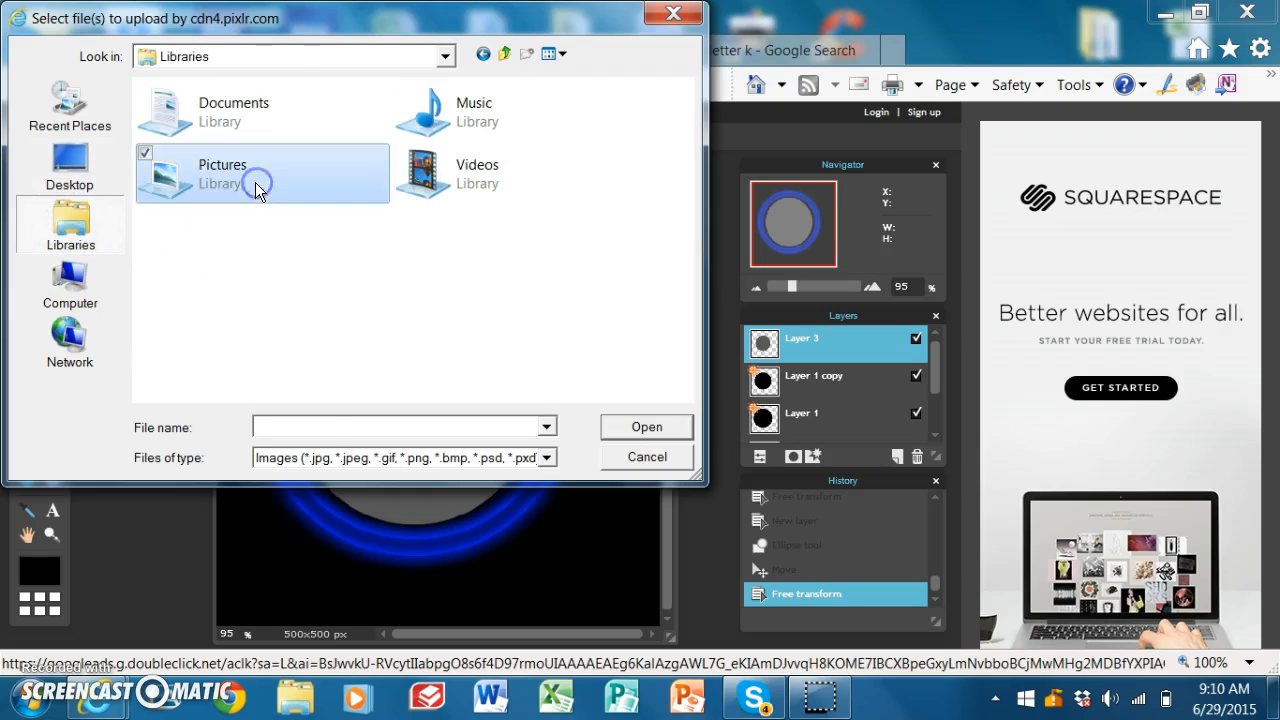
double_click(260, 188)
double_click(550, 316)
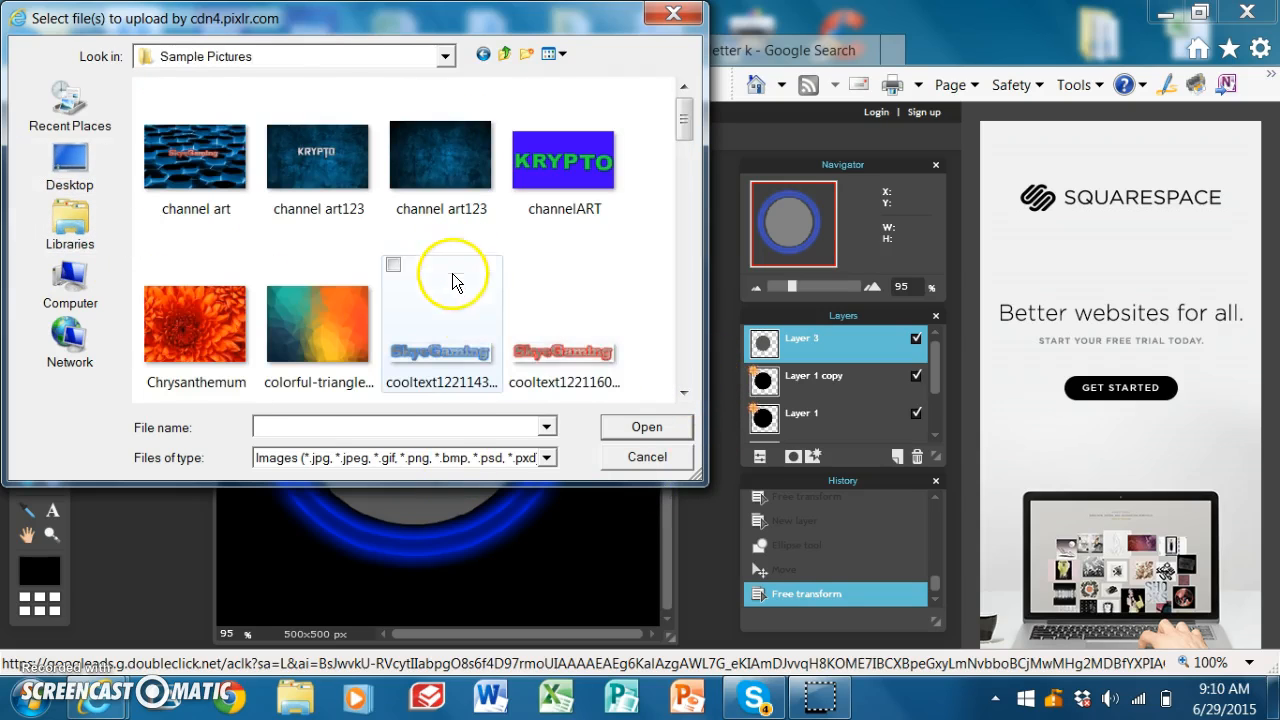
left_click(688, 393)
left_click(685, 393)
left_click(685, 393)
left_click(685, 393)
left_click(685, 393)
left_click(685, 393)
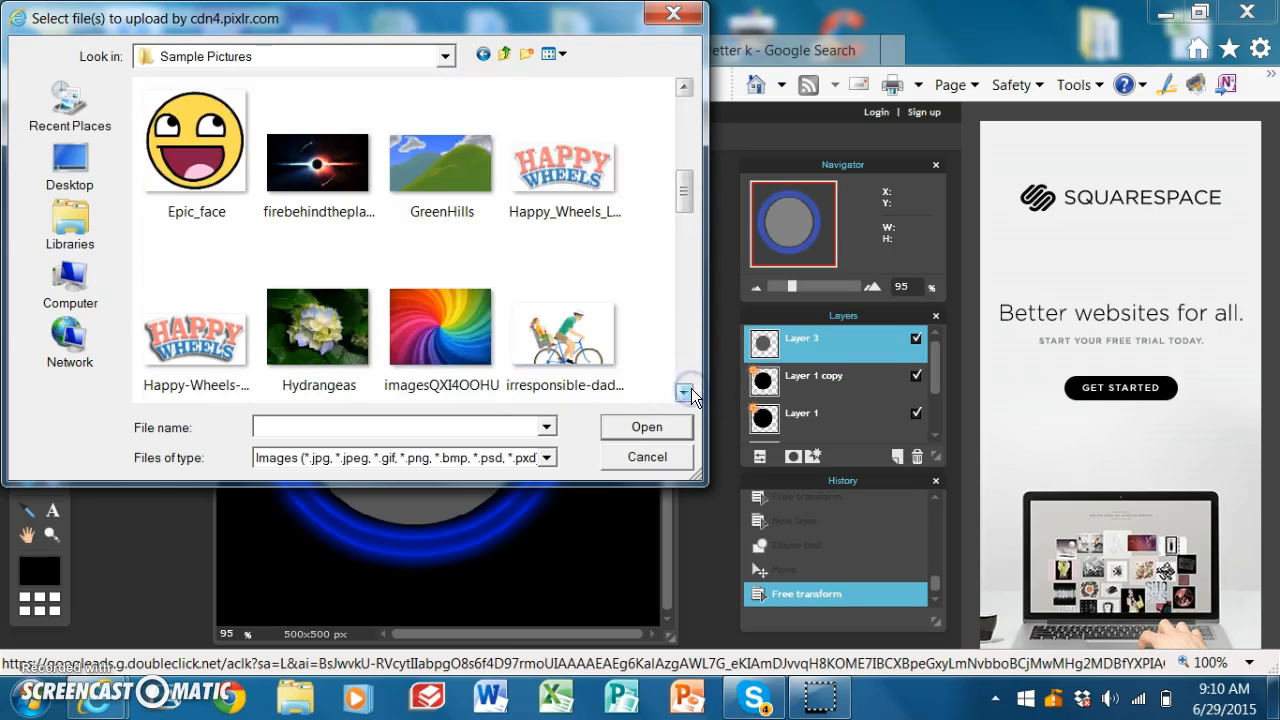
left_click(685, 393)
left_click(685, 393)
double_click(350, 295)
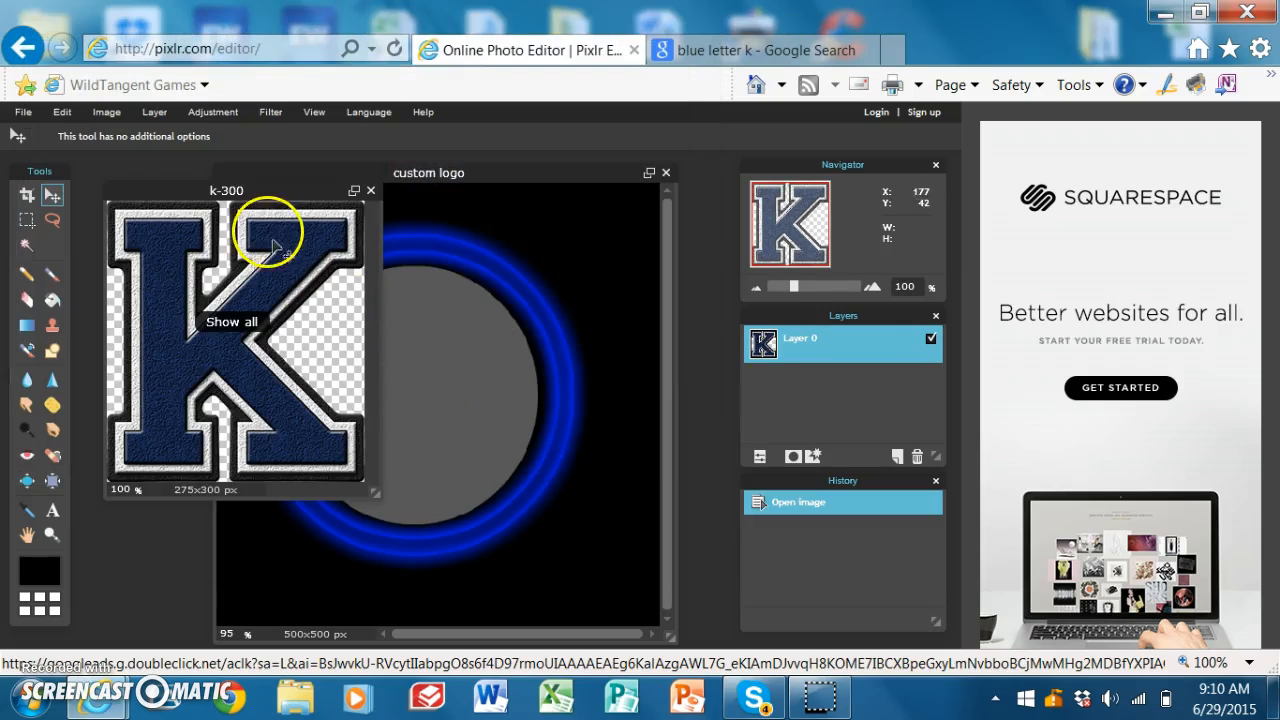
- Select and copy the whole k-300 image, and shift its window away from the custom logo image
left_click(61, 113)
left_click(93, 287)
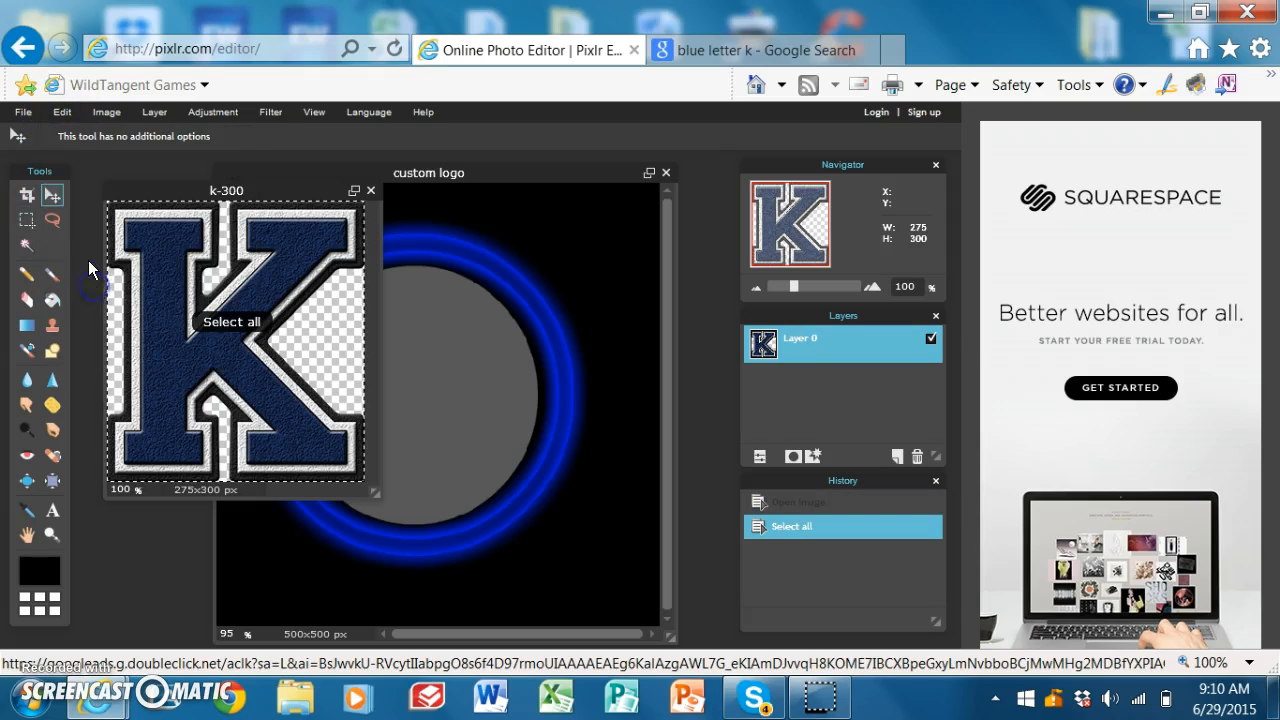
left_click(62, 112)
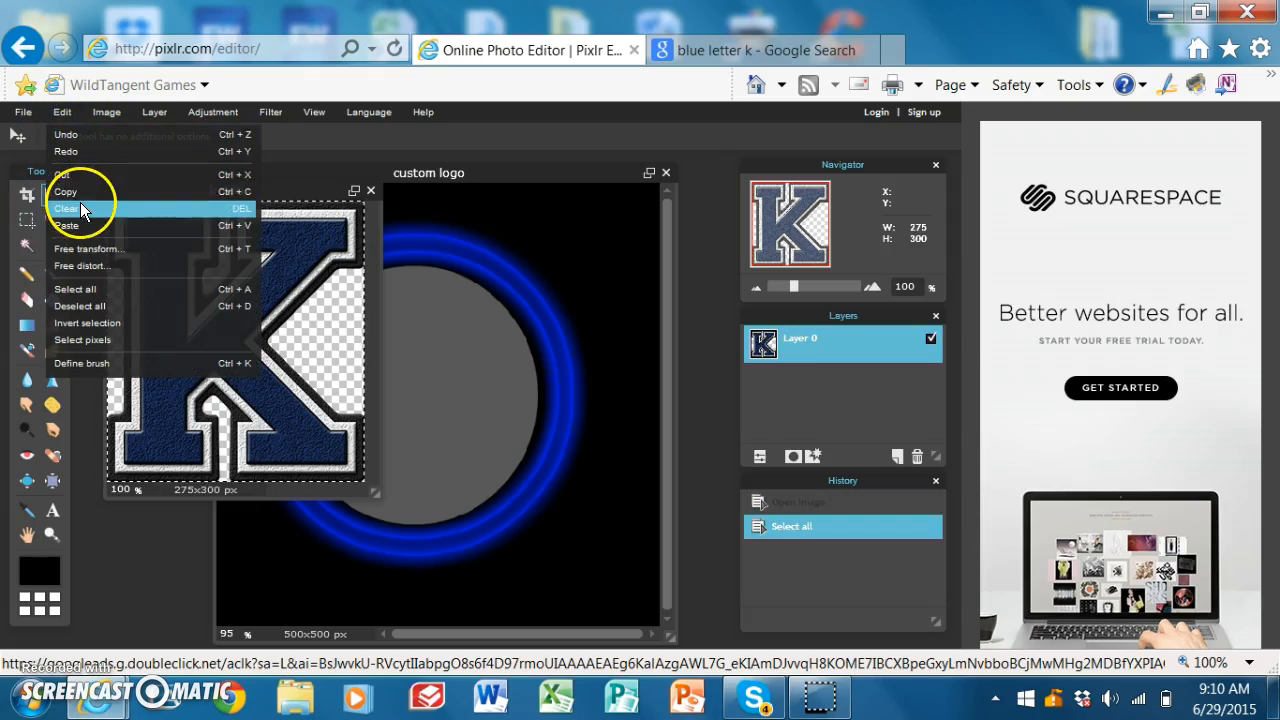
left_click(84, 191)
left_click_drag(216, 188, 190, 228)
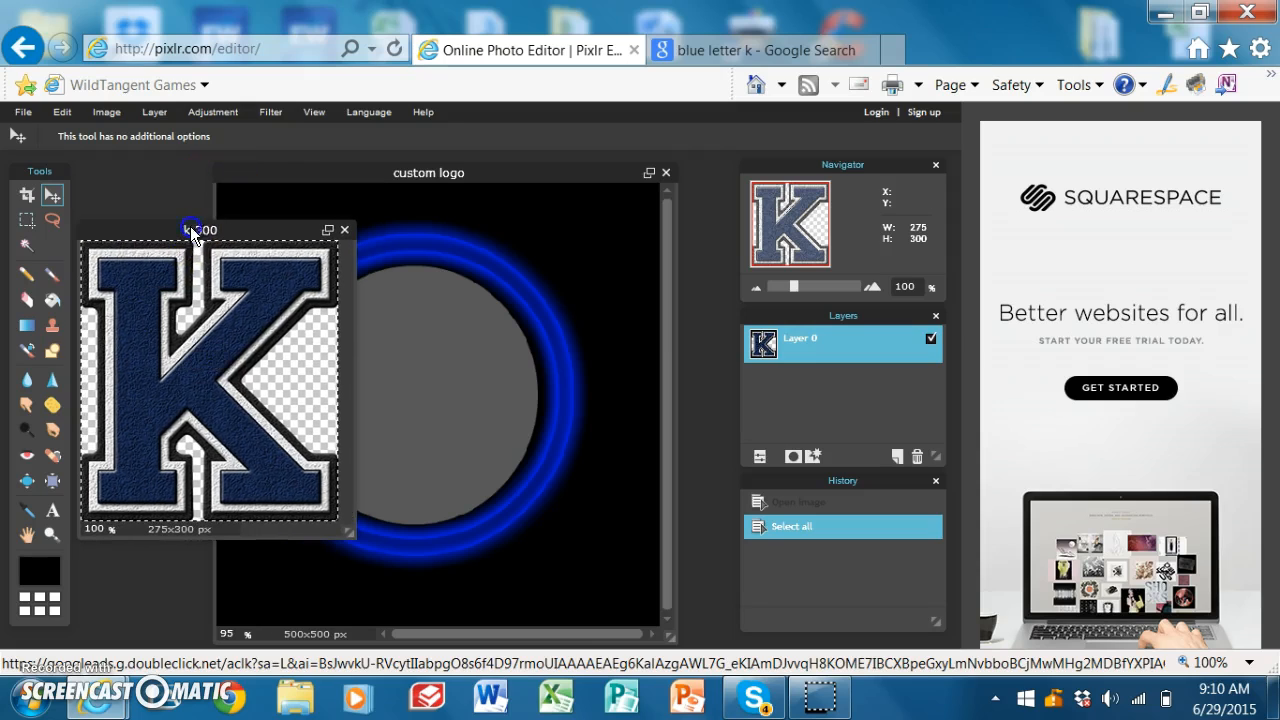
- Paste the copied K into the custom logo image and move it over the gray circle
left_click(326, 175)
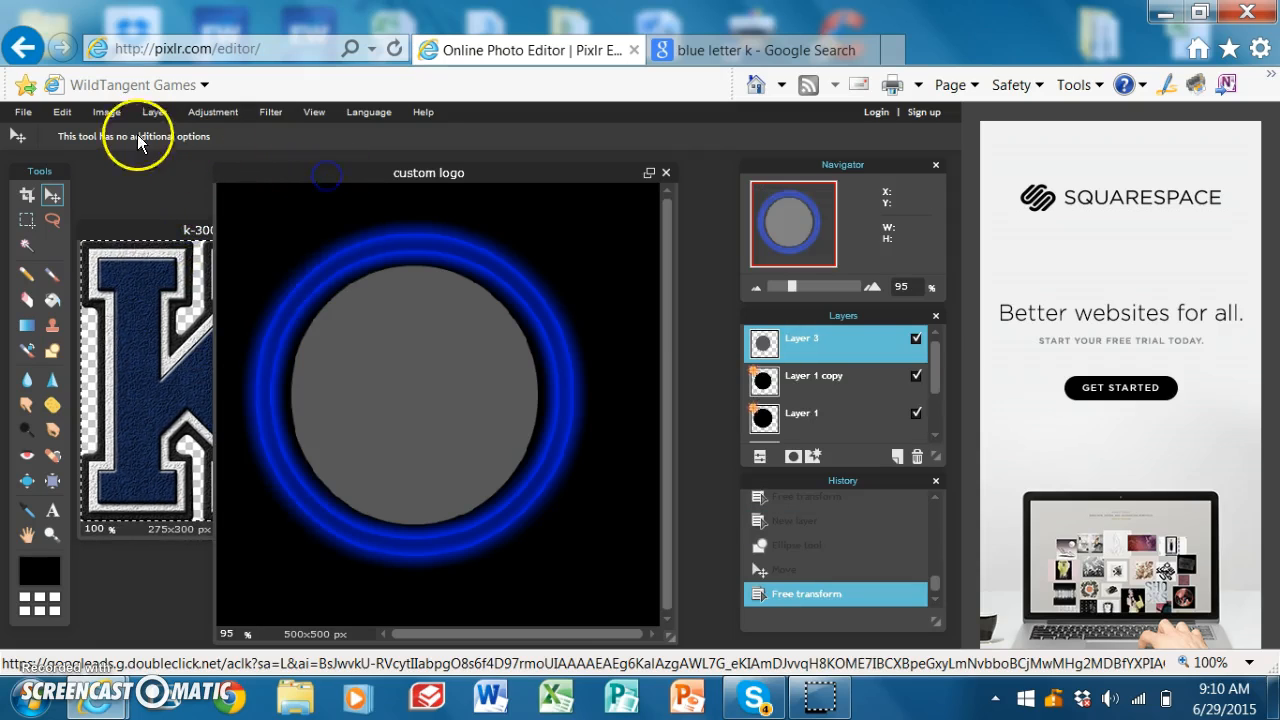
left_click(61, 112)
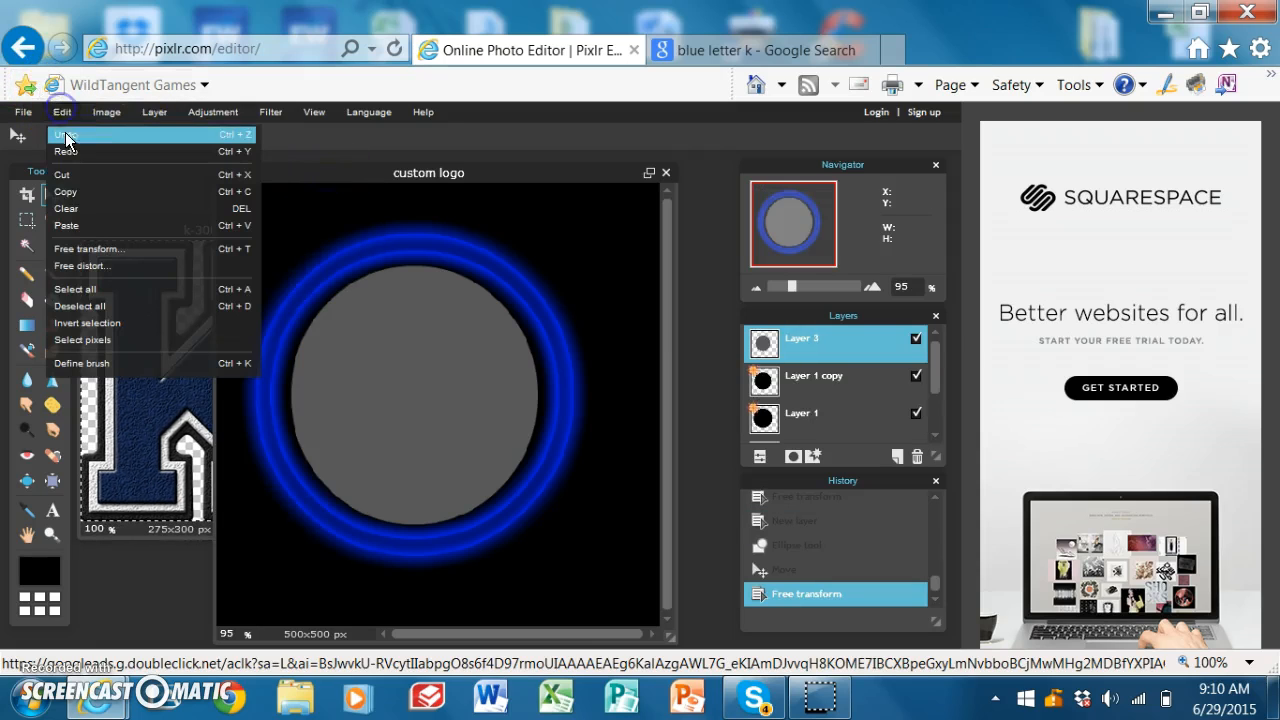
left_click(92, 226)
left_click_drag(373, 352, 400, 318)
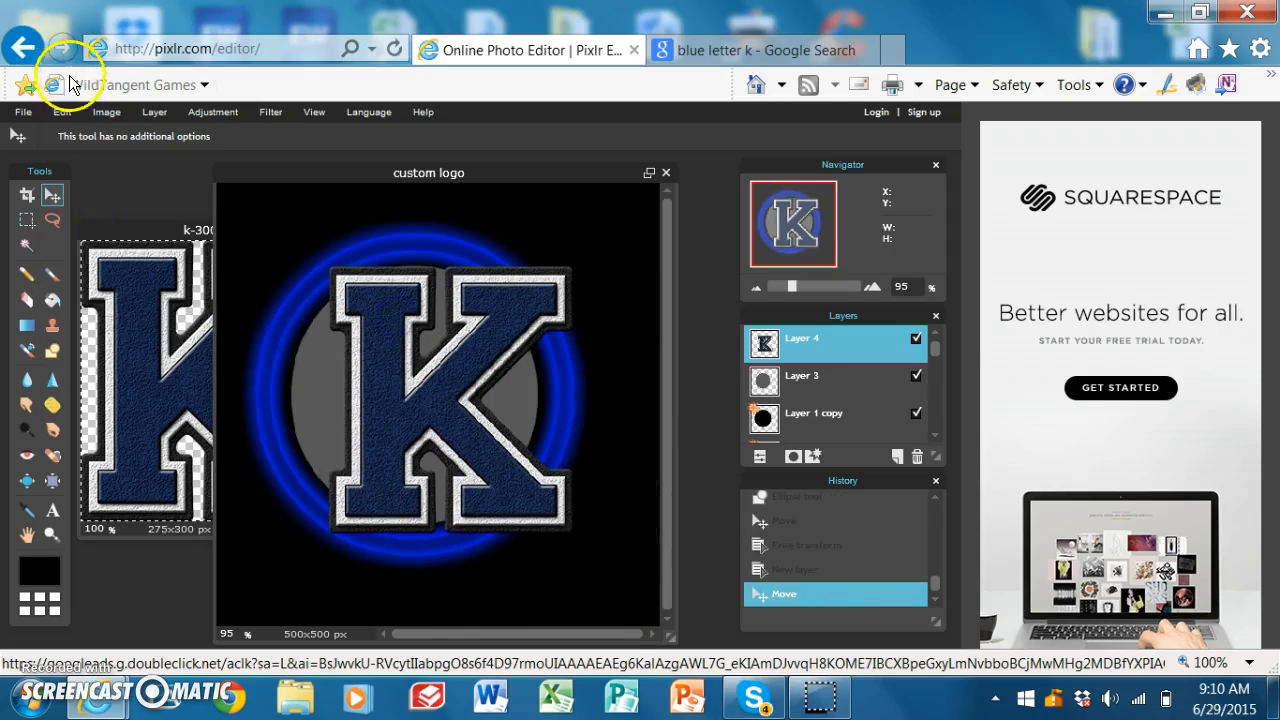
- Close the k-300 image without saving it
left_click(165, 240)
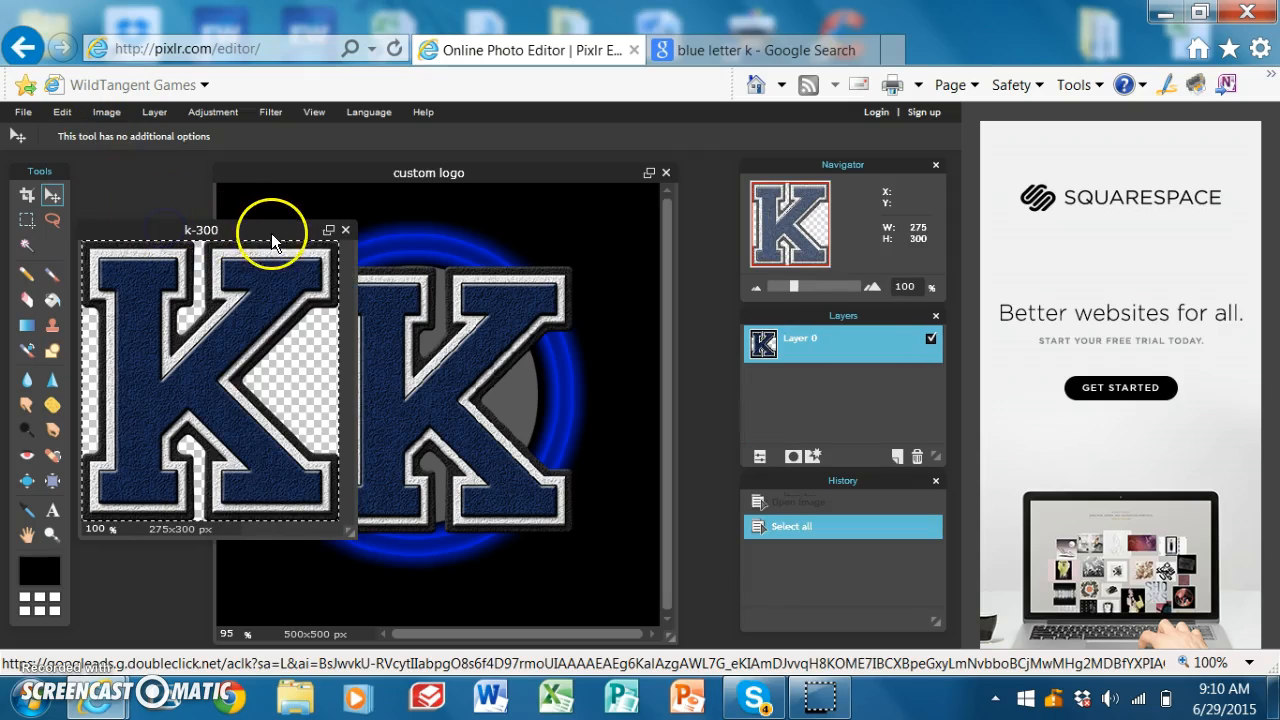
left_click(345, 230)
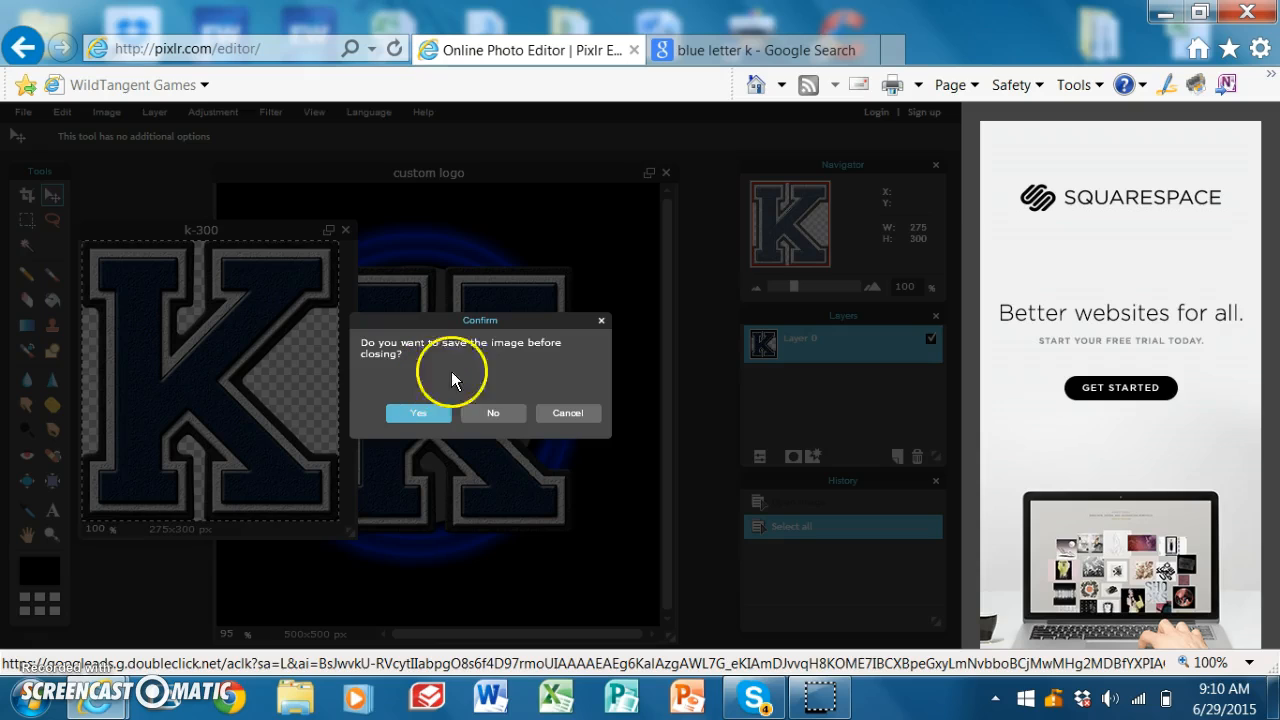
left_click(494, 412)
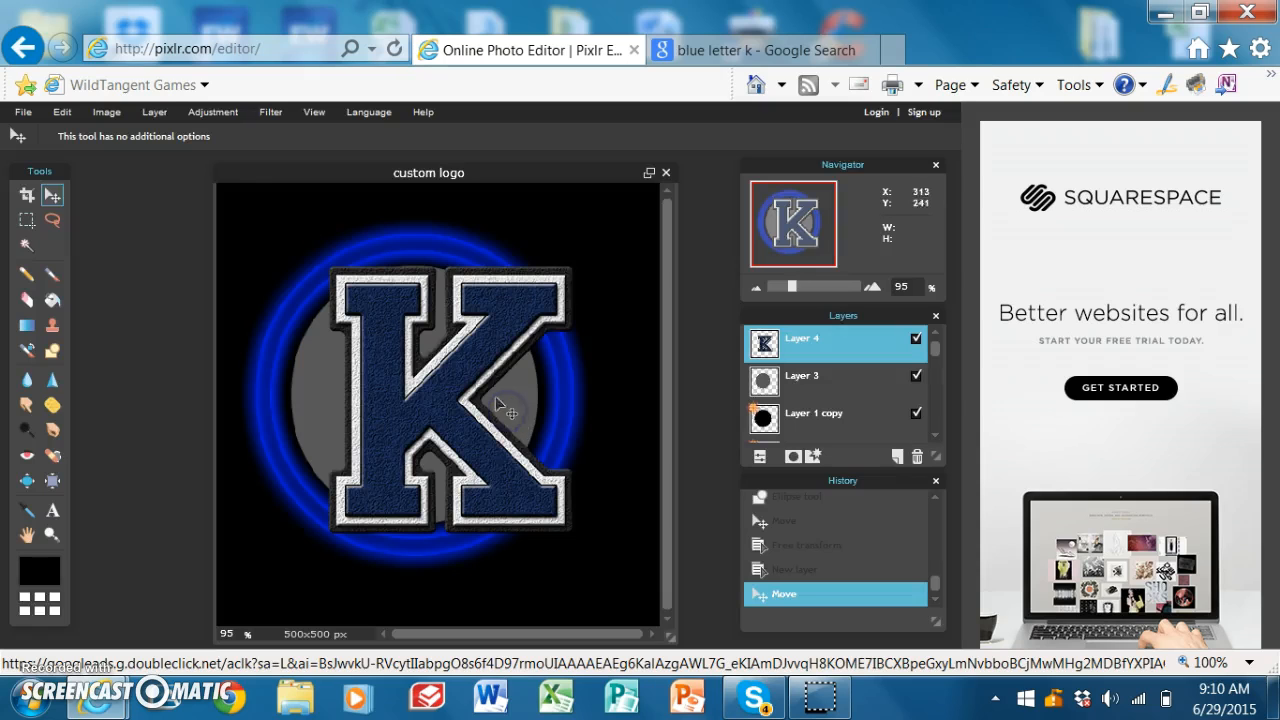
left_click(62, 112)
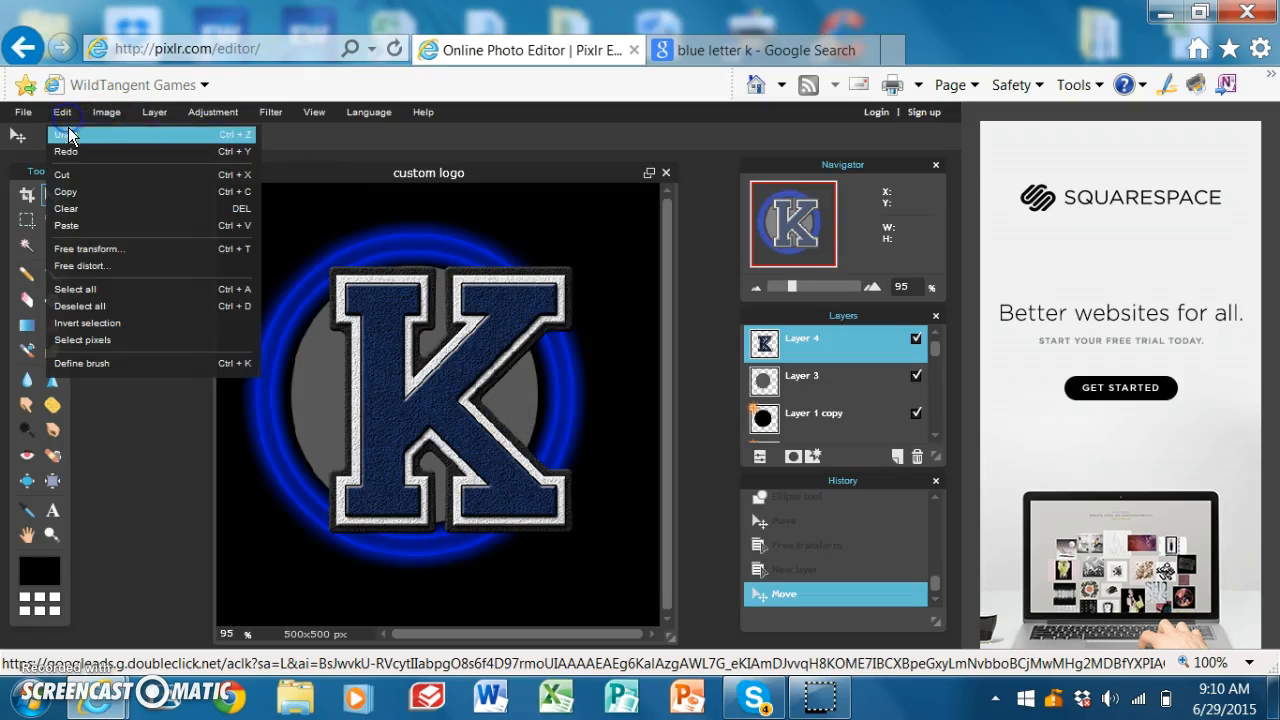
left_click(113, 253)
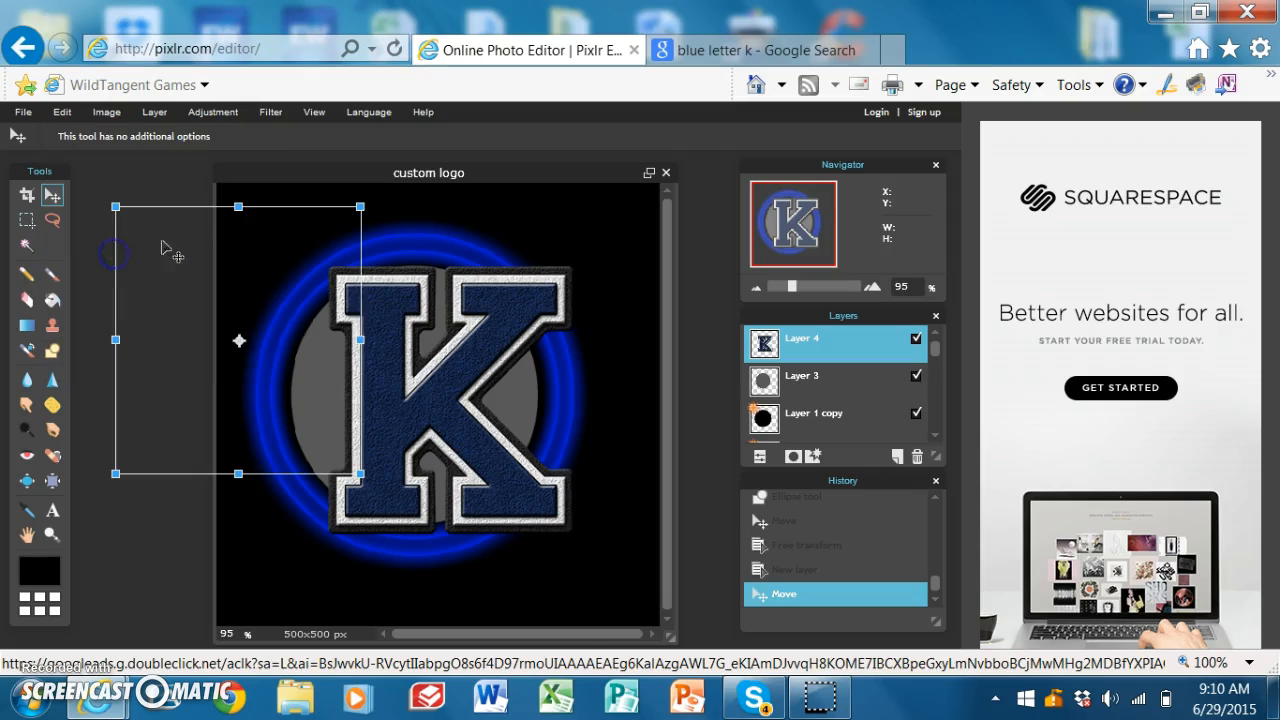
left_click(192, 160)
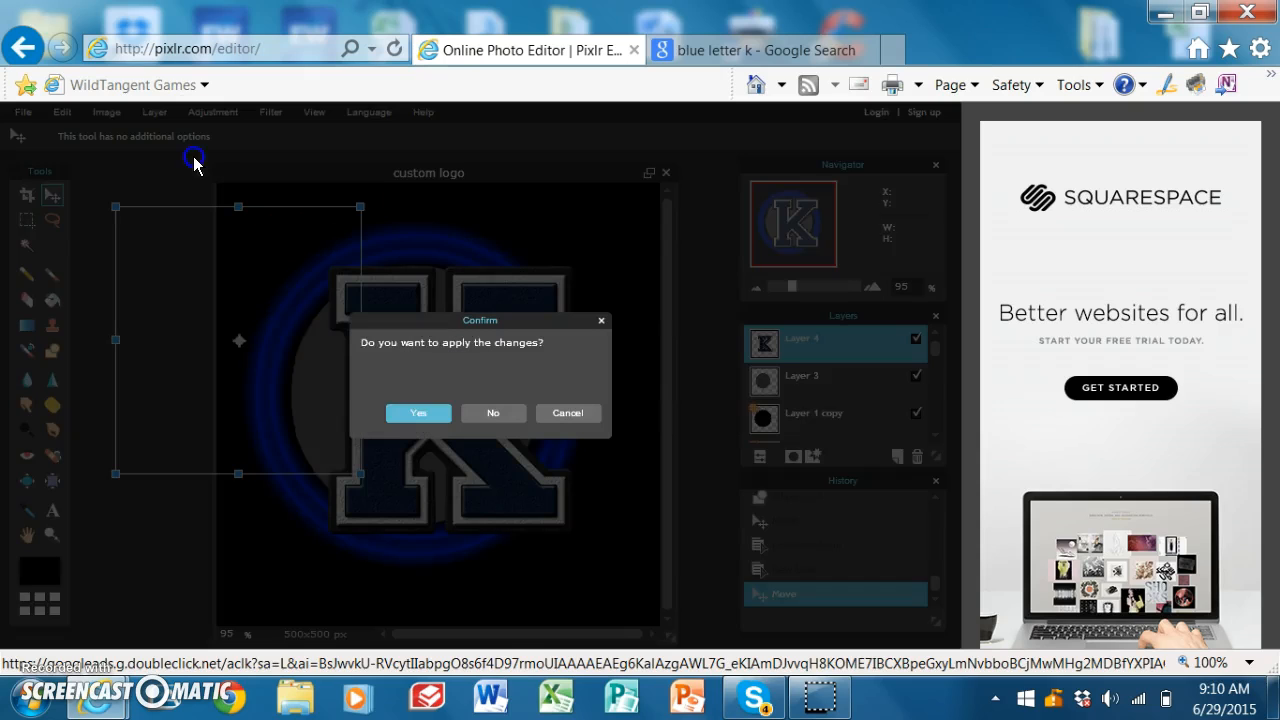
left_click(553, 412)
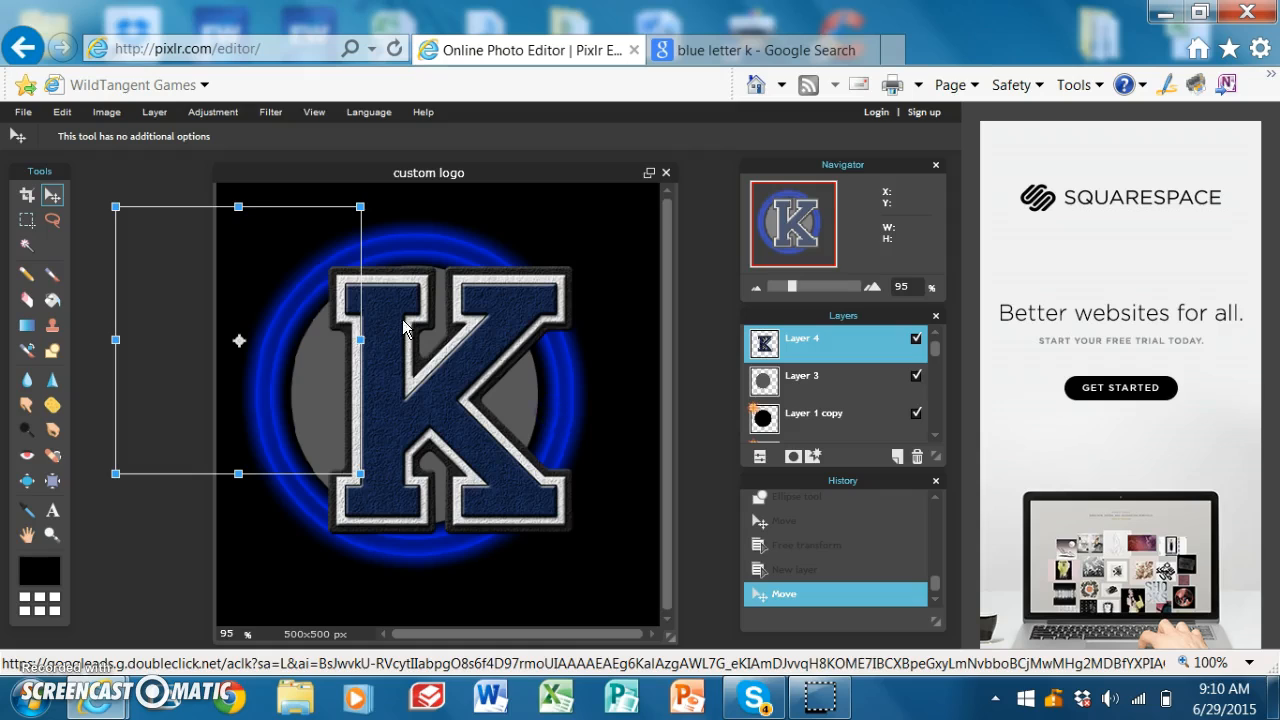
left_click(201, 170)
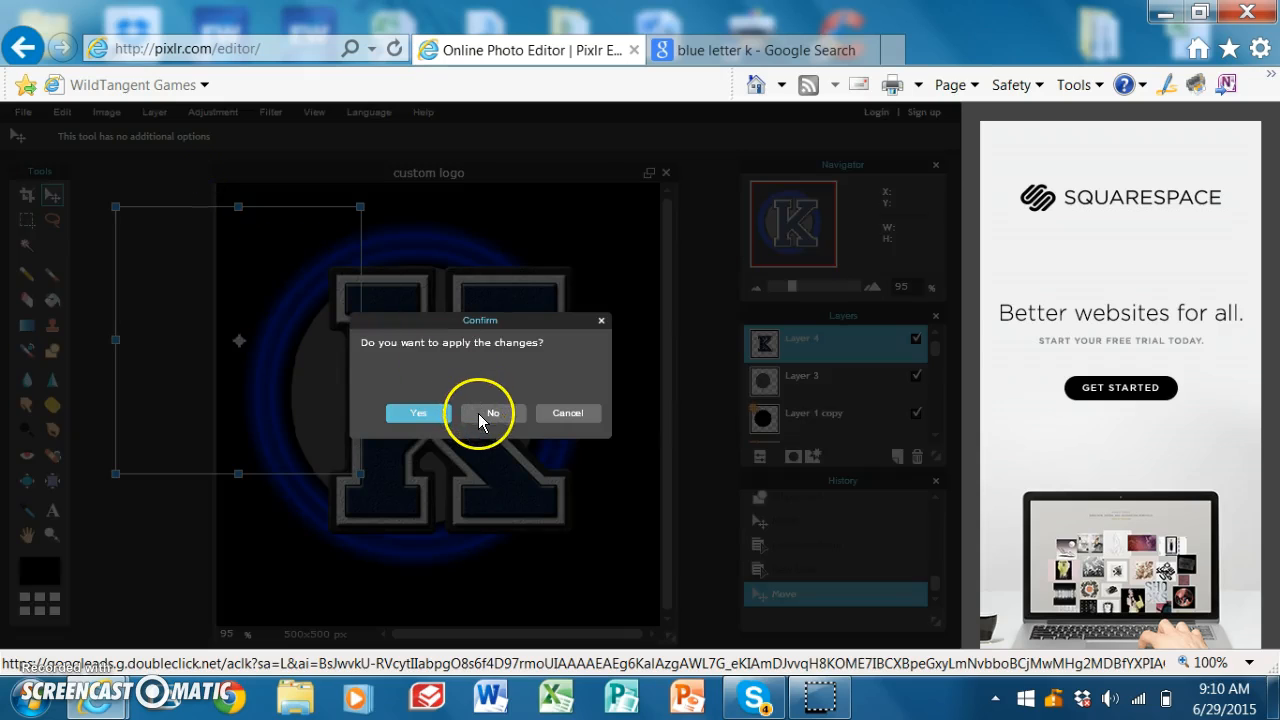
left_click(481, 416)
- Center the K on the gray circle, shrink it proportionally with Free transform to fit, apply the change, and fine-tune its position
left_click_drag(447, 370, 421, 371)
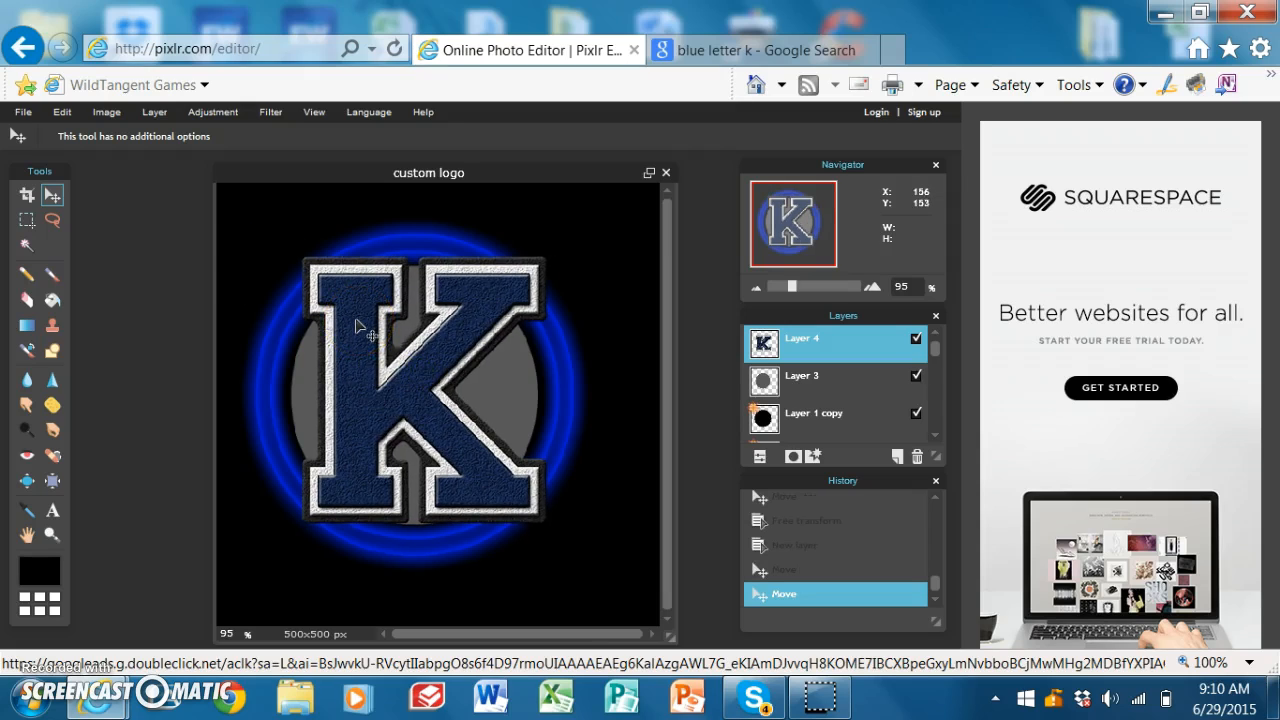
left_click(57, 112)
left_click(112, 248)
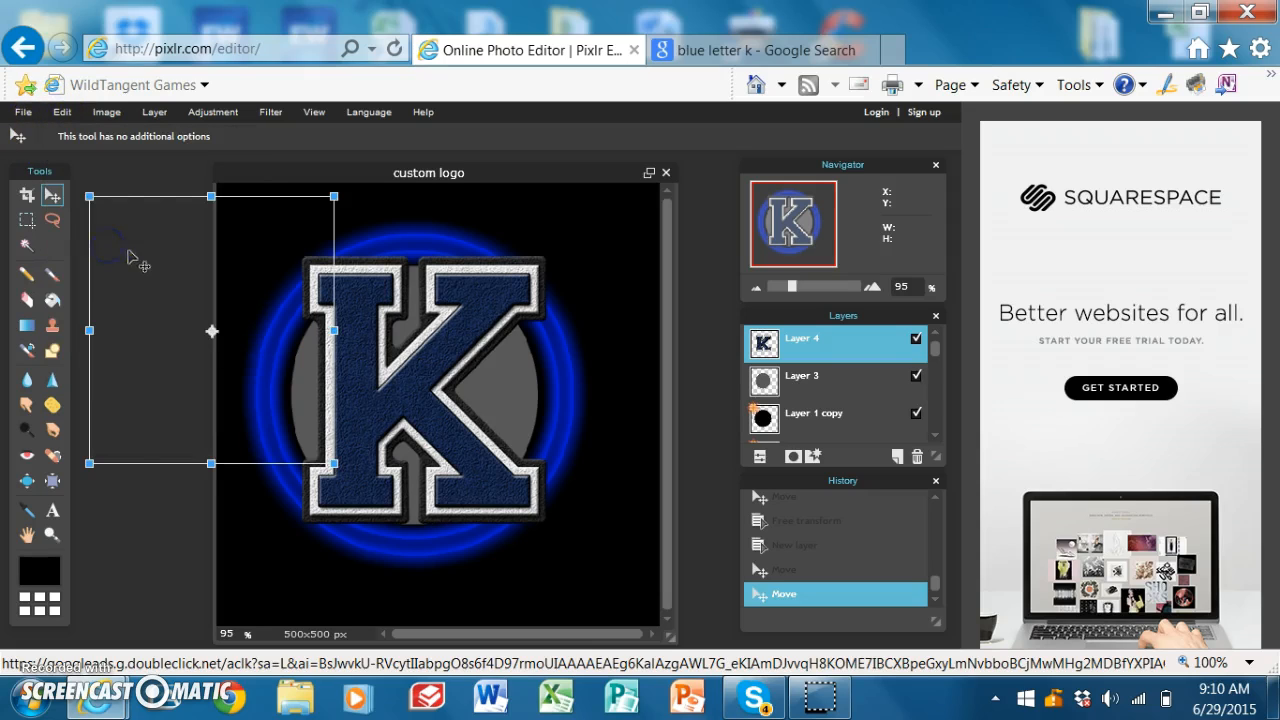
left_click_drag(89, 196, 116, 231)
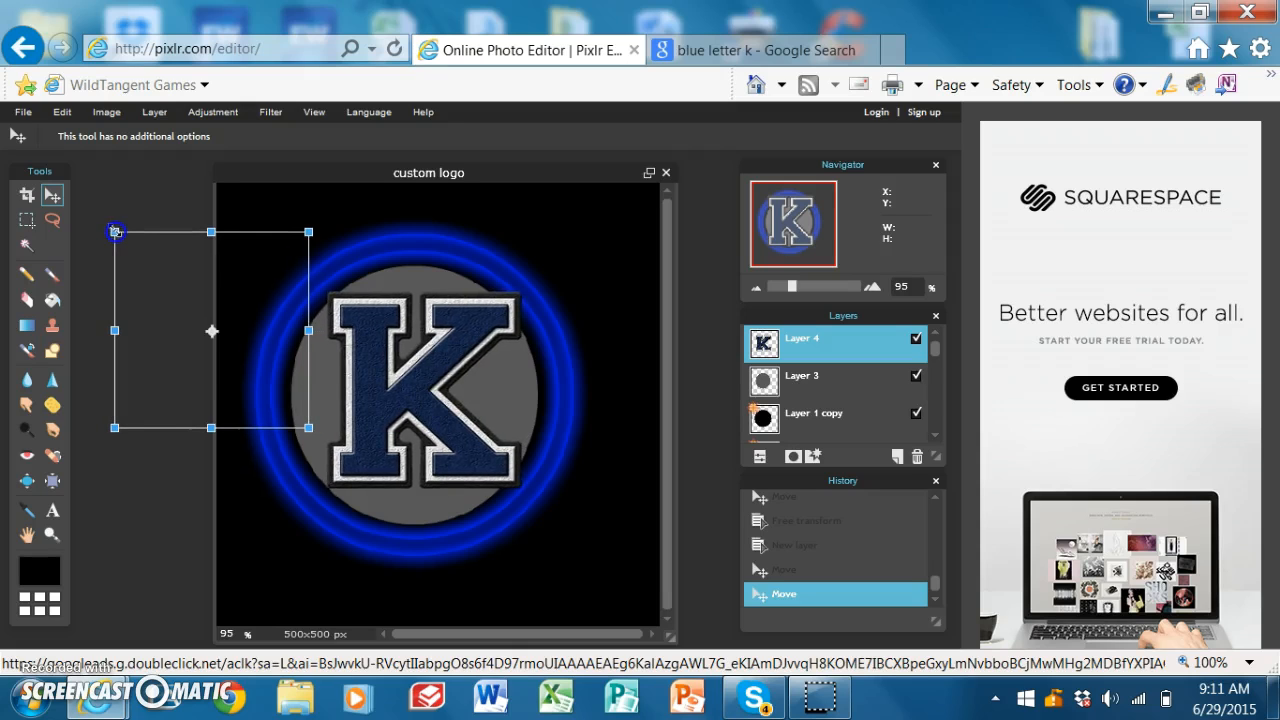
left_click(122, 508)
left_click(385, 466)
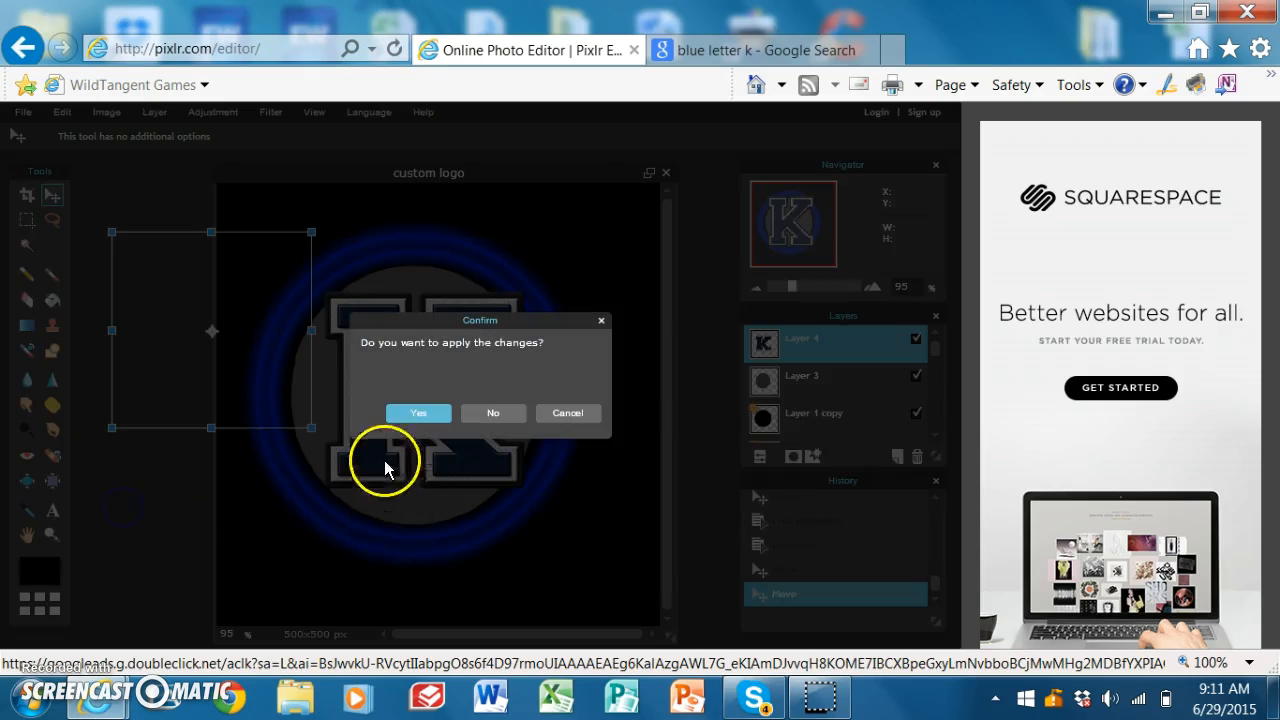
left_click(405, 413)
mouse_move(423, 400)
left_mouse_down()
mouse_move(413, 416)
mouse_move(419, 407)
left_mouse_up()
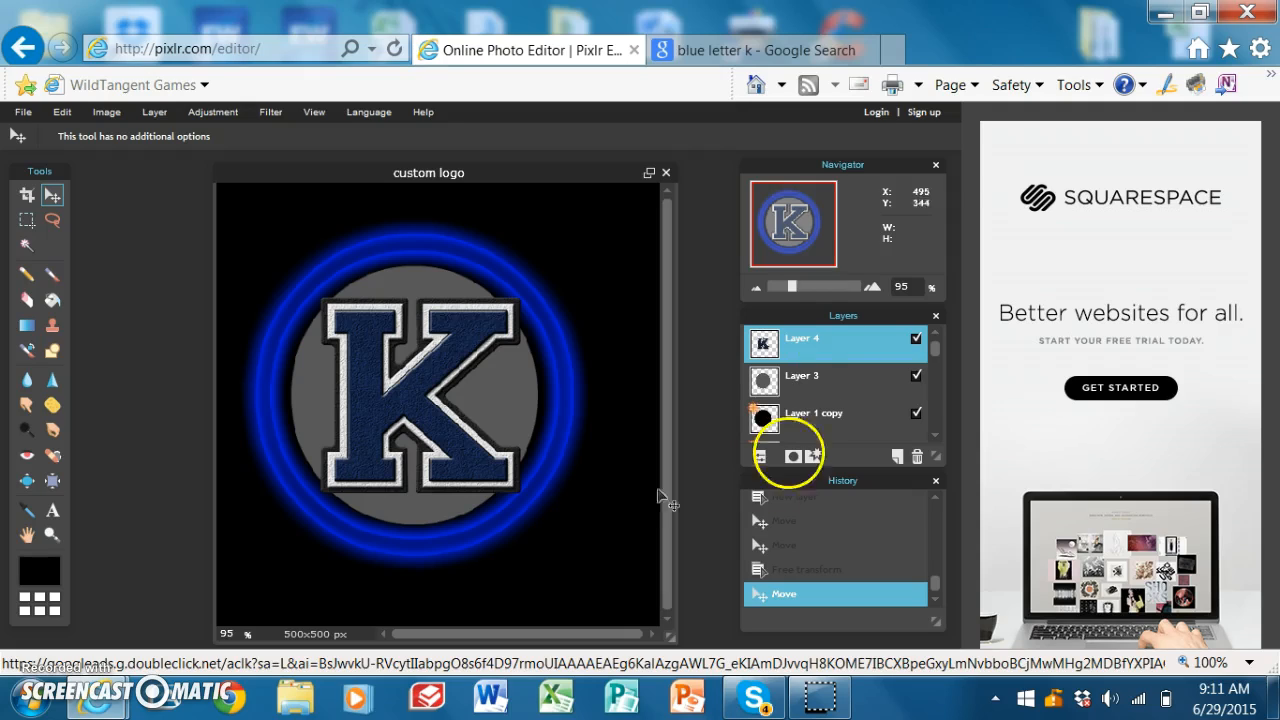
- Close the Google search page and save the logo as a JPEG named custom logo, quality 80, in the Sample Pictures folder
left_click(893, 50)
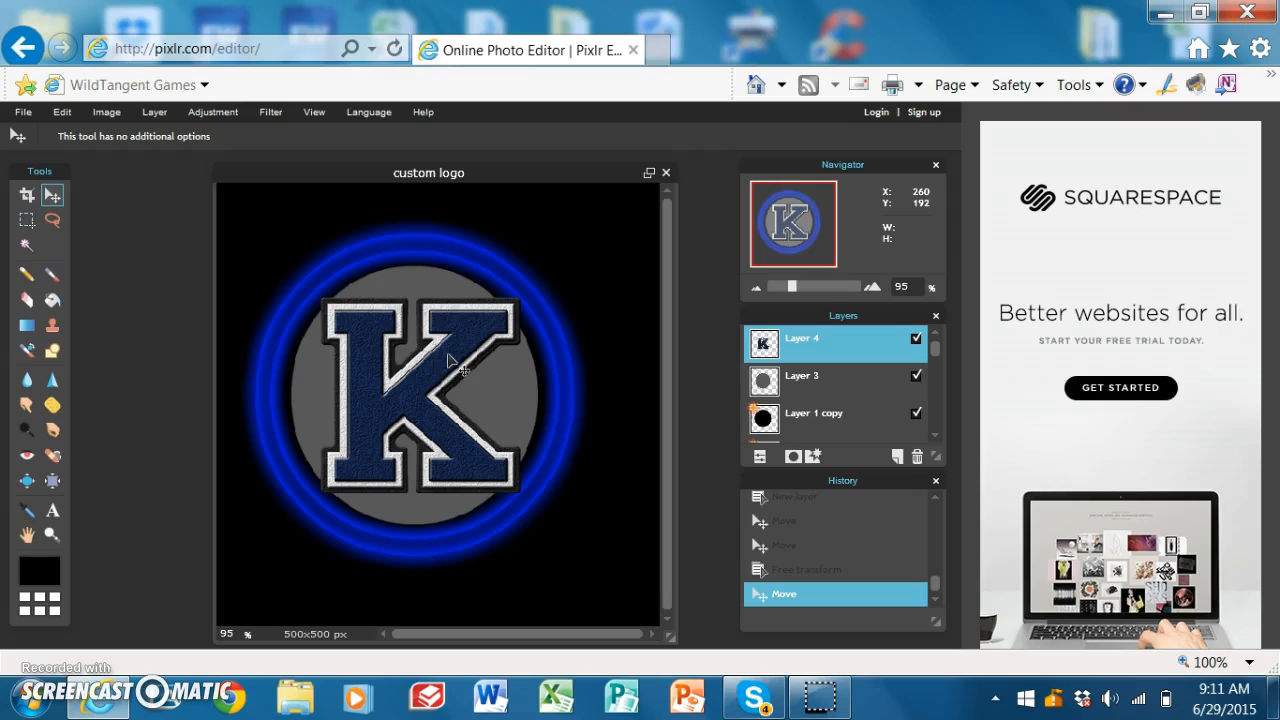
left_click(24, 116)
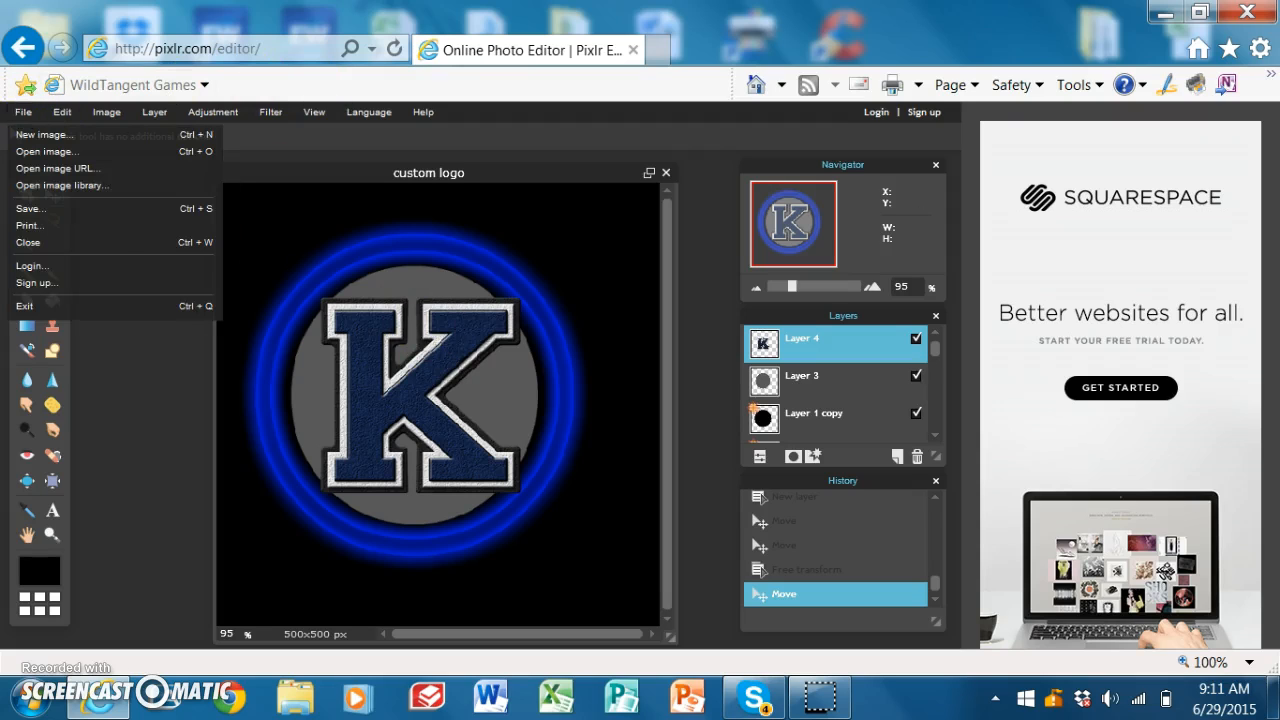
left_click(95, 208)
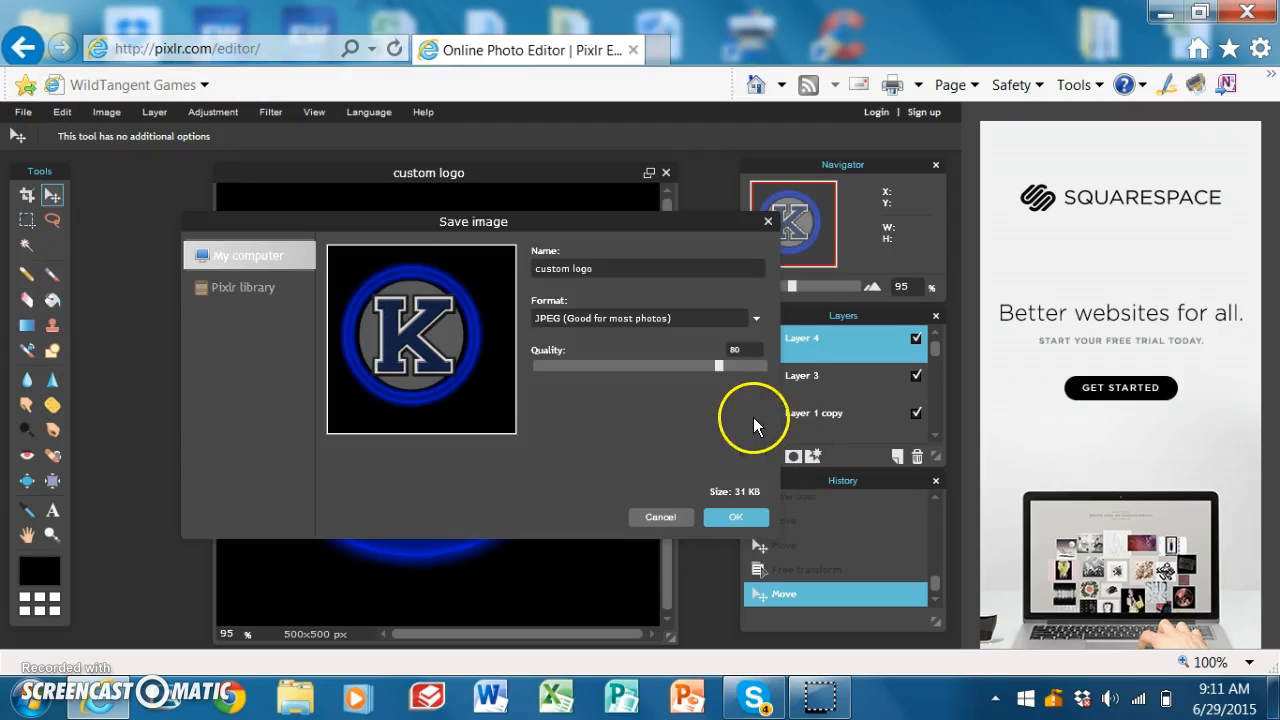
left_click(731, 516)
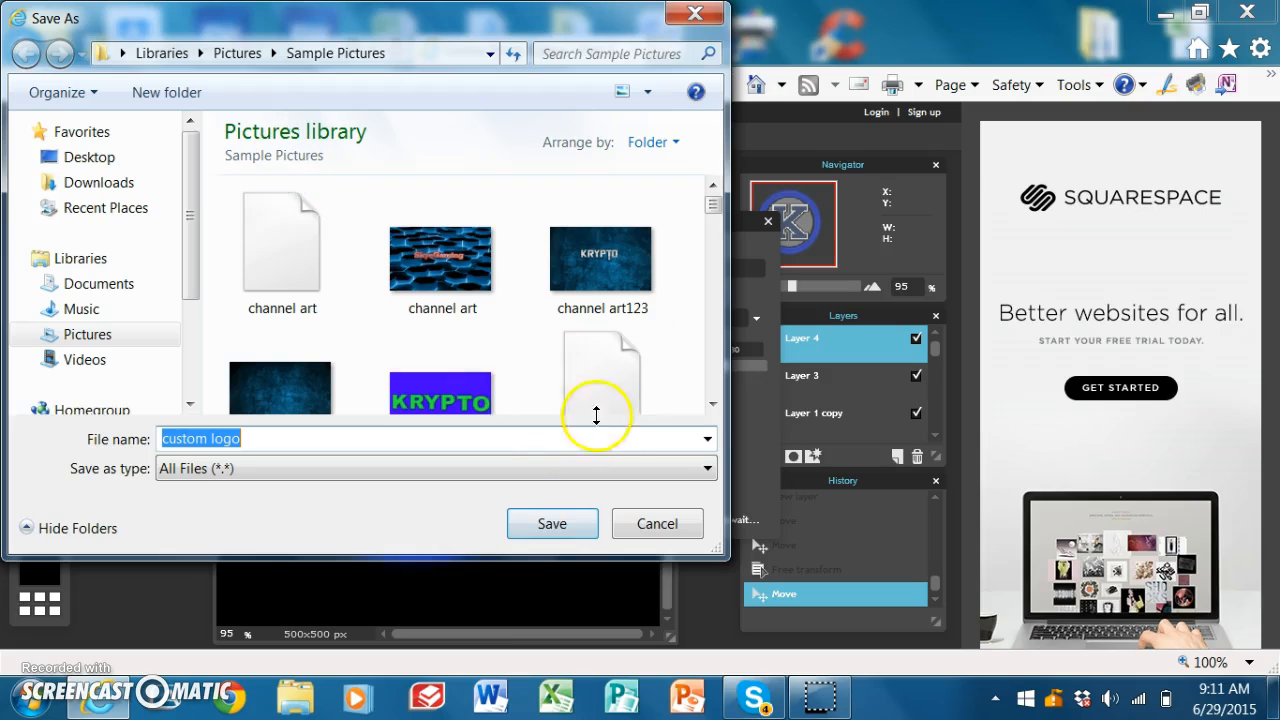
left_click(552, 524)
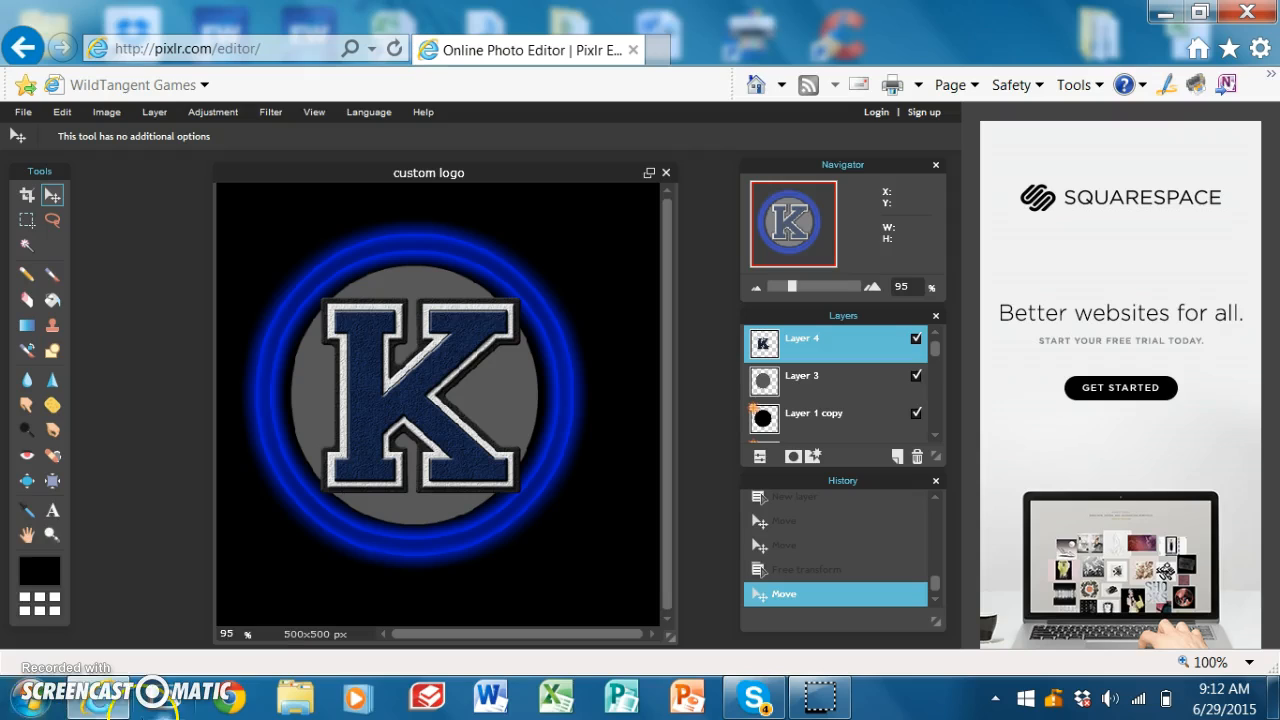
mouse_move(97, 657)
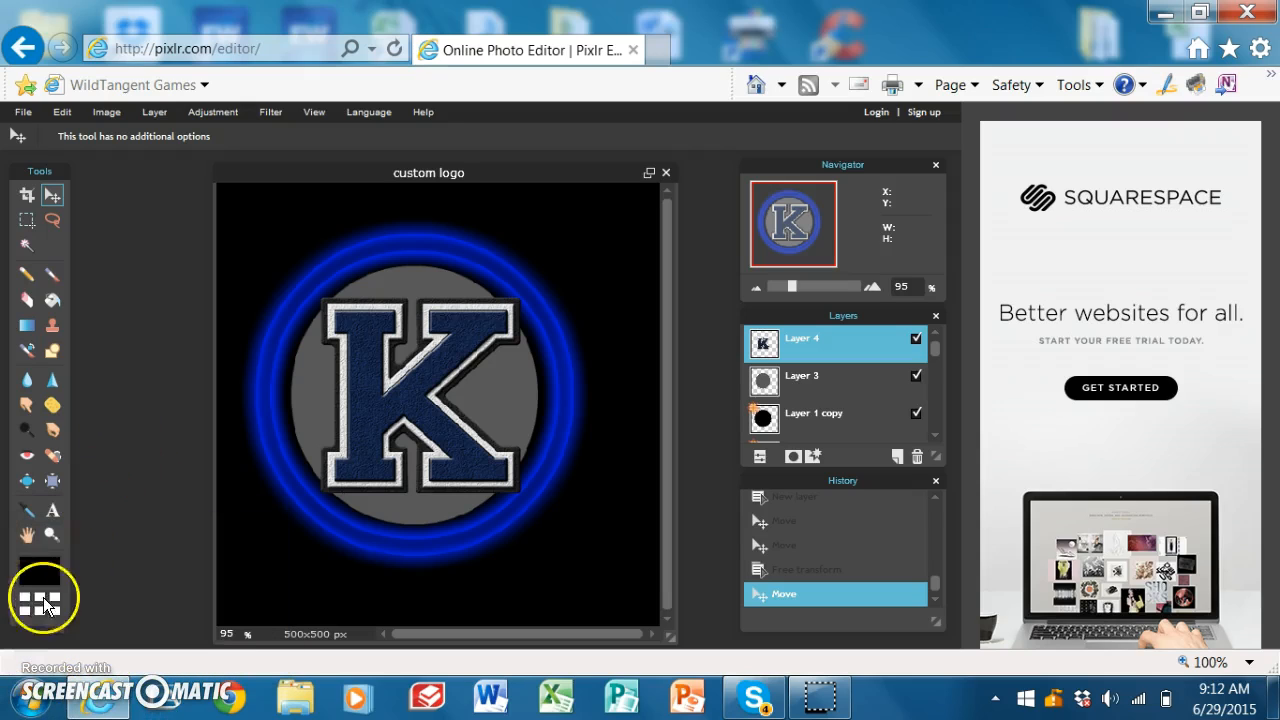